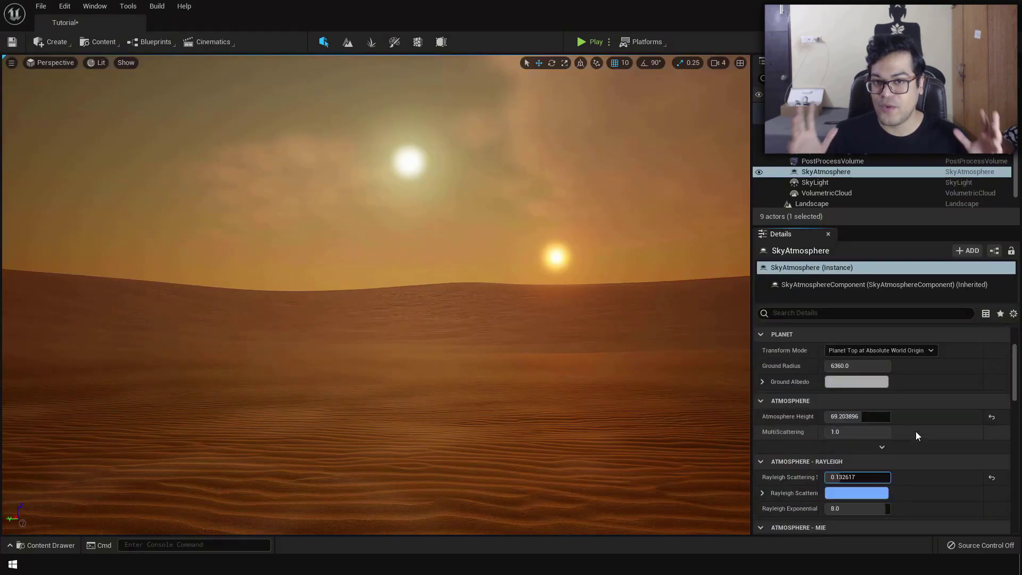
Adjust the SkyAtmosphere's Atmosphere Height and raise its Mie Scattering Scale to about 0.77.
mouse_move(857, 416)
left_mouse_down()
mouse_move(836, 416)
mouse_move(873, 426)
left_mouse_up()
scroll(878, 425, "up", 1)
scroll(857, 423, "down", 2)
scroll(856, 423, "down", 3)
left_click_drag(851, 389, 873, 390)
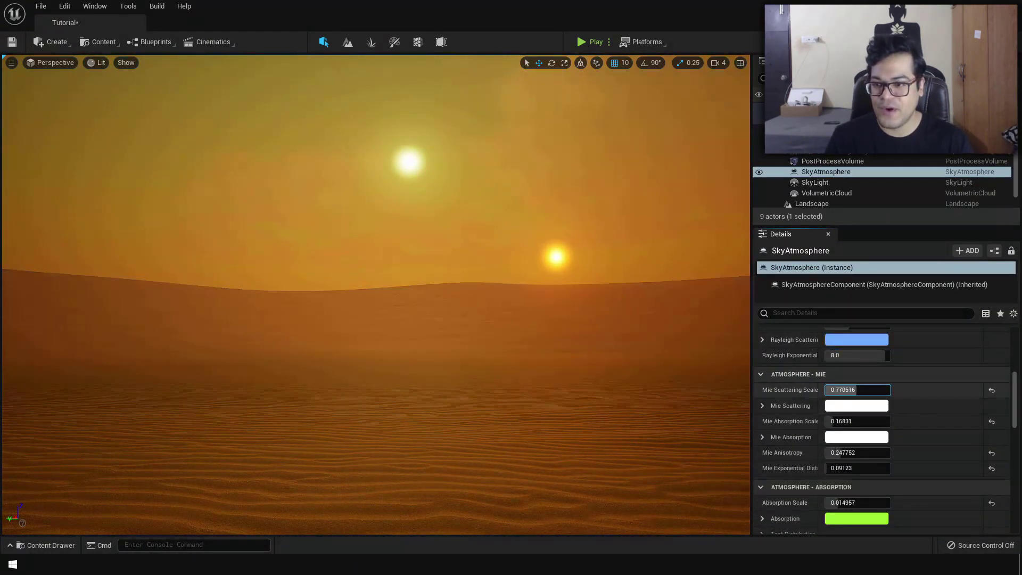
Set the SkyAtmosphere's Mie Exponential Distribution to about 0.33, Absorption Scale to about 0.012 and Mie Anisotropy to about 0.74.
scroll(878, 426, "down", 1)
left_click_drag(852, 468, 843, 469)
left_click_drag(851, 418, 883, 419)
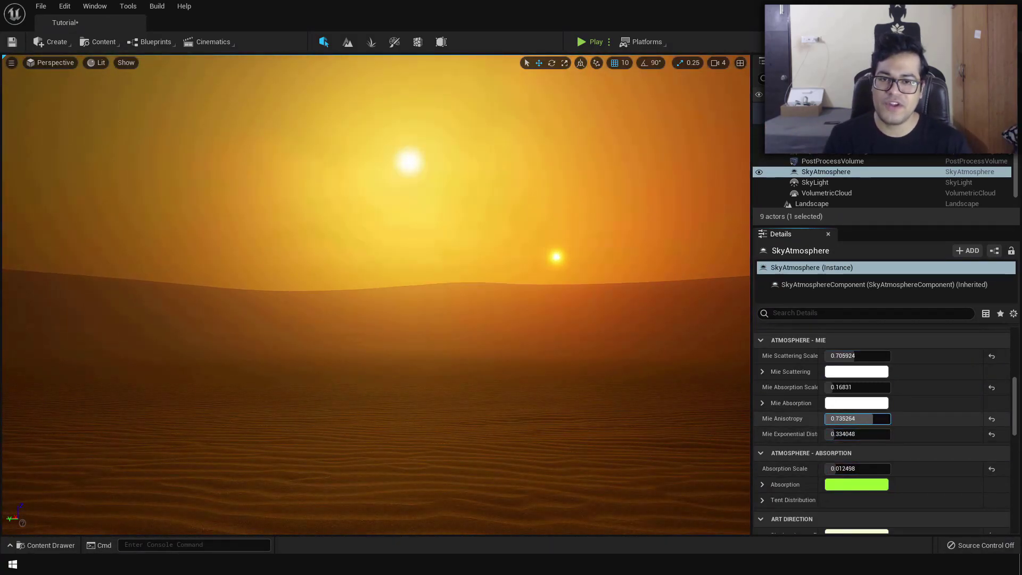
Move the atmosphere sun across the desert sky in the Main level and bring it down close to the horizon beside the other sun.
left_click(511, 362)
key("ctrl+l")
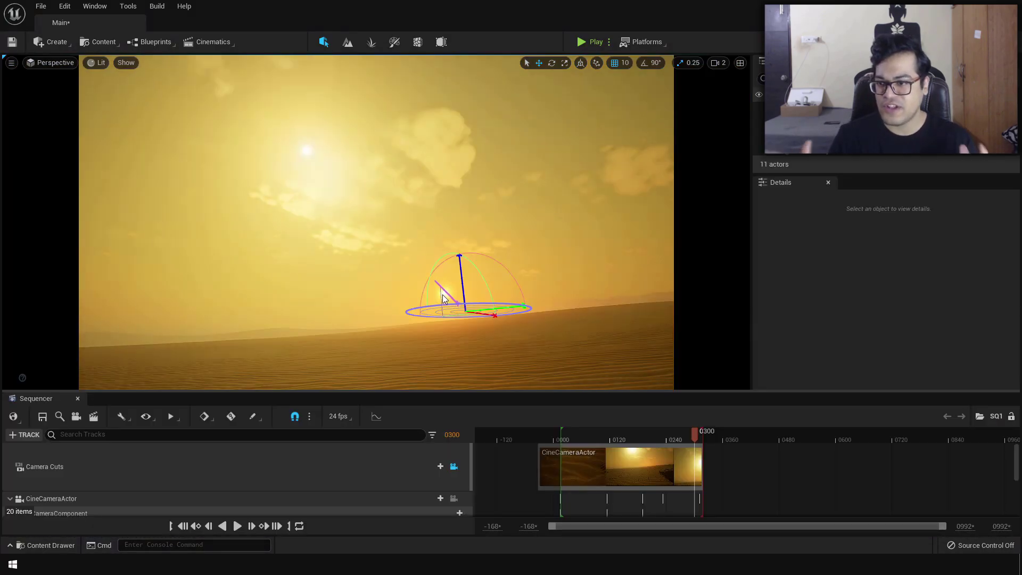
key("ctrl+l")
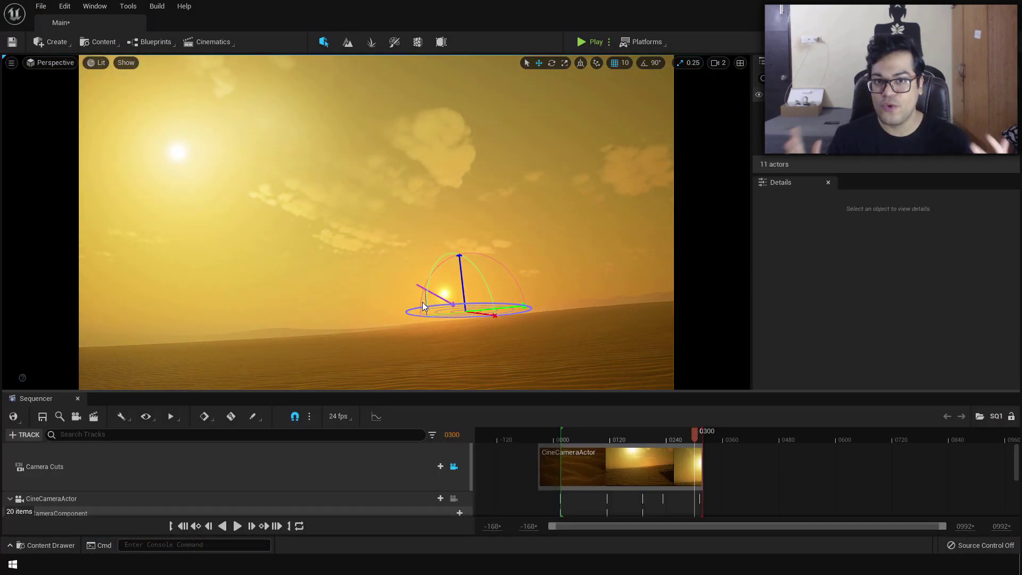
key("ctrl+l")
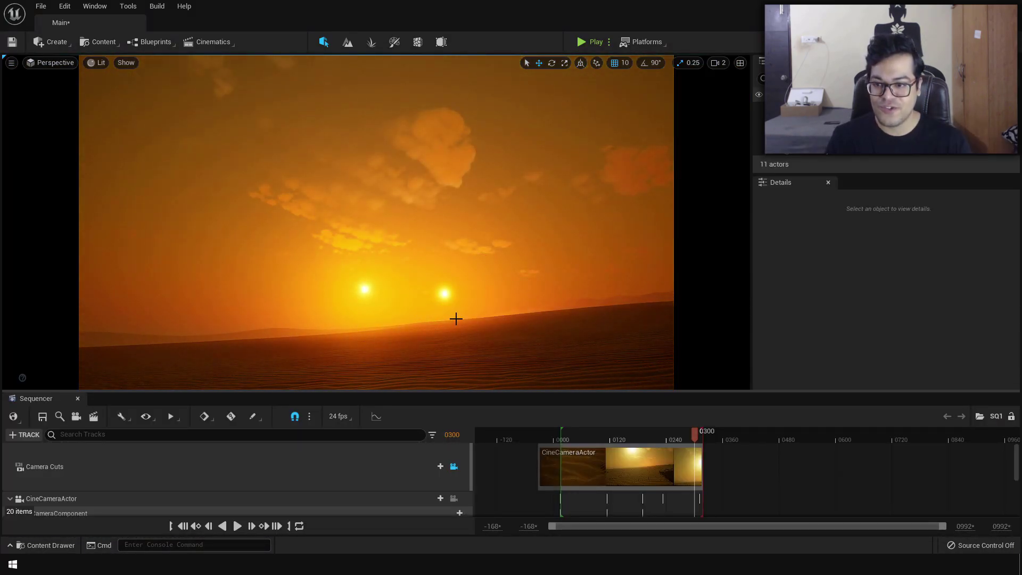
key("ctrl+l")
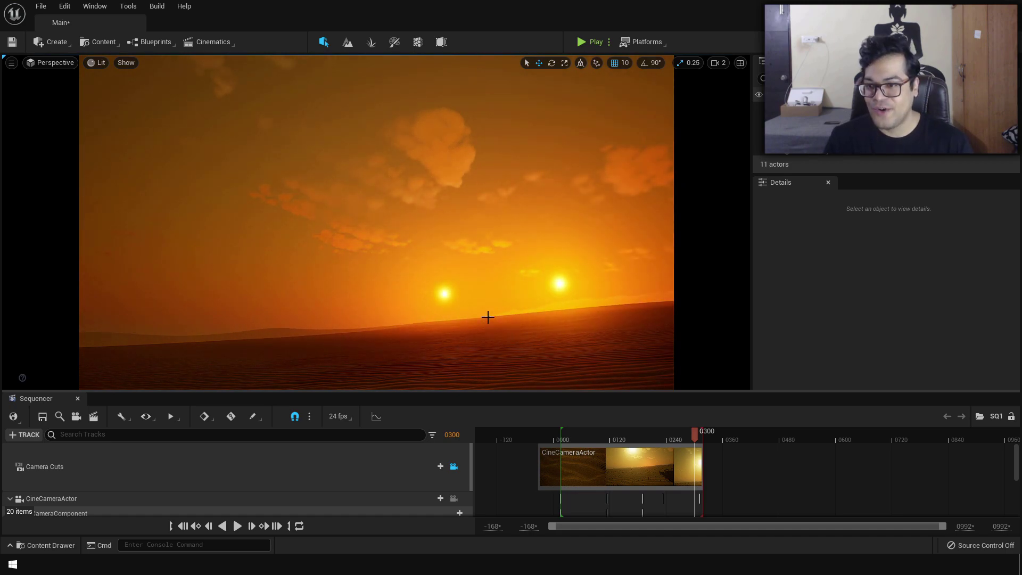
key("ctrl+l")
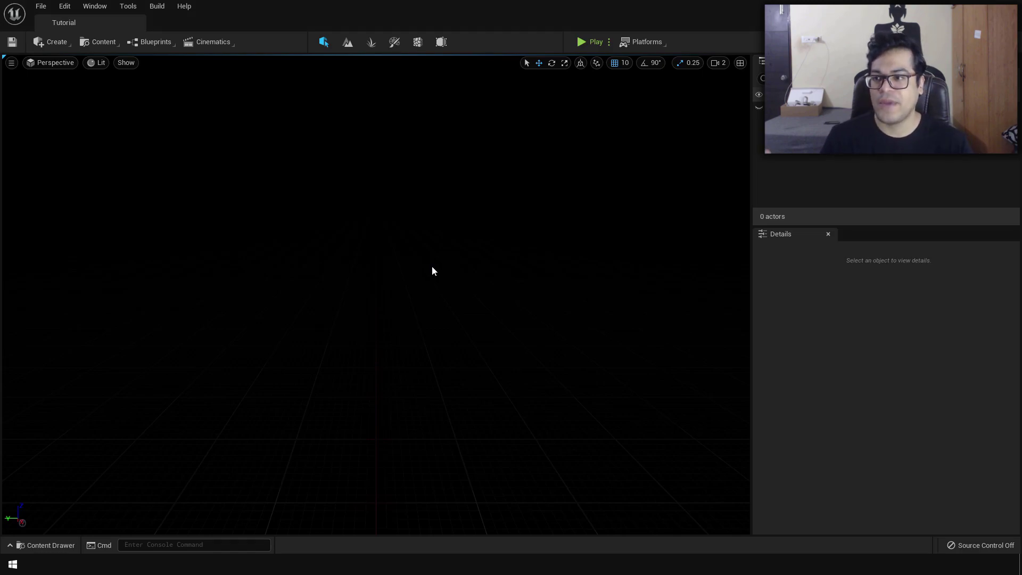
Add a Directional Light to the empty level and set its mobility to Movable.
left_click(67, 45)
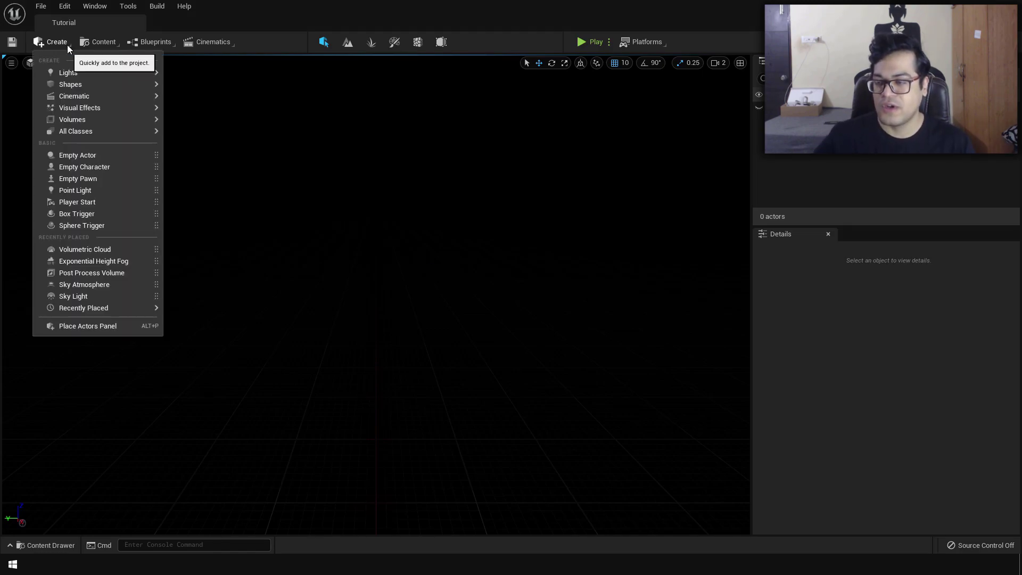
mouse_move(90, 73)
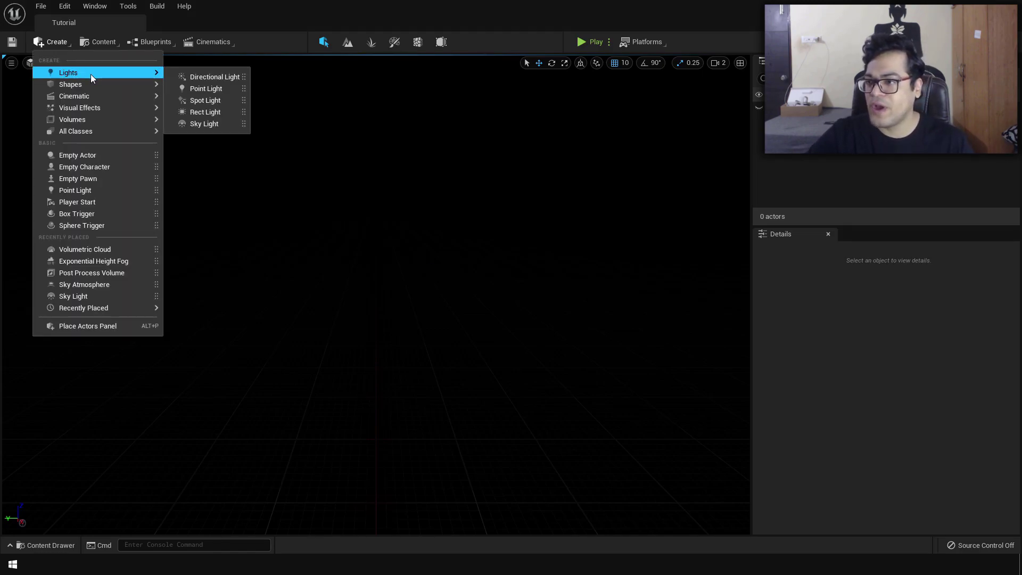
left_click(209, 77)
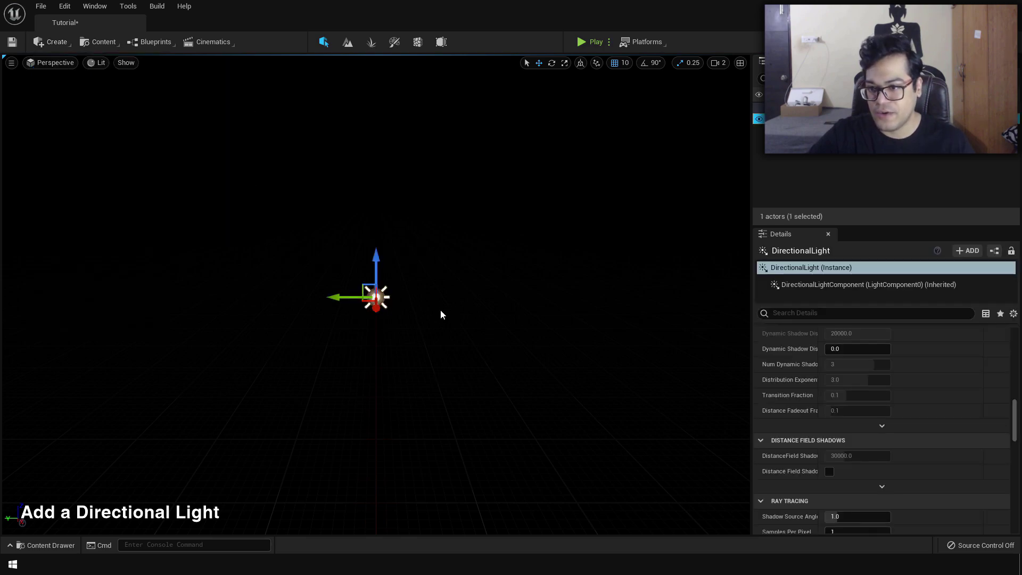
left_click_drag(1015, 422, 1015, 357)
left_click(954, 396)
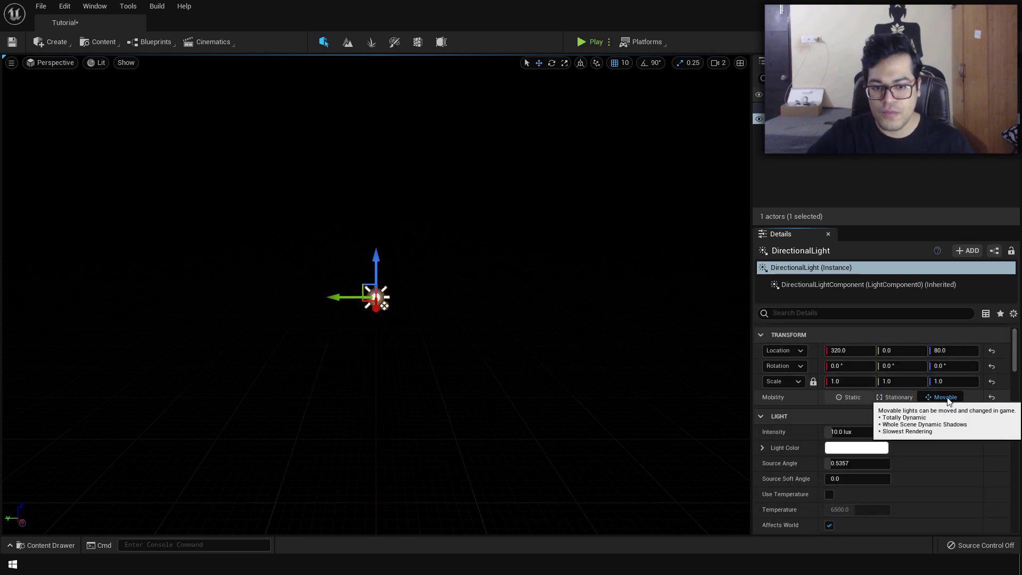
Set the directional light's intensity to 3.5 lux.
left_click(855, 430)
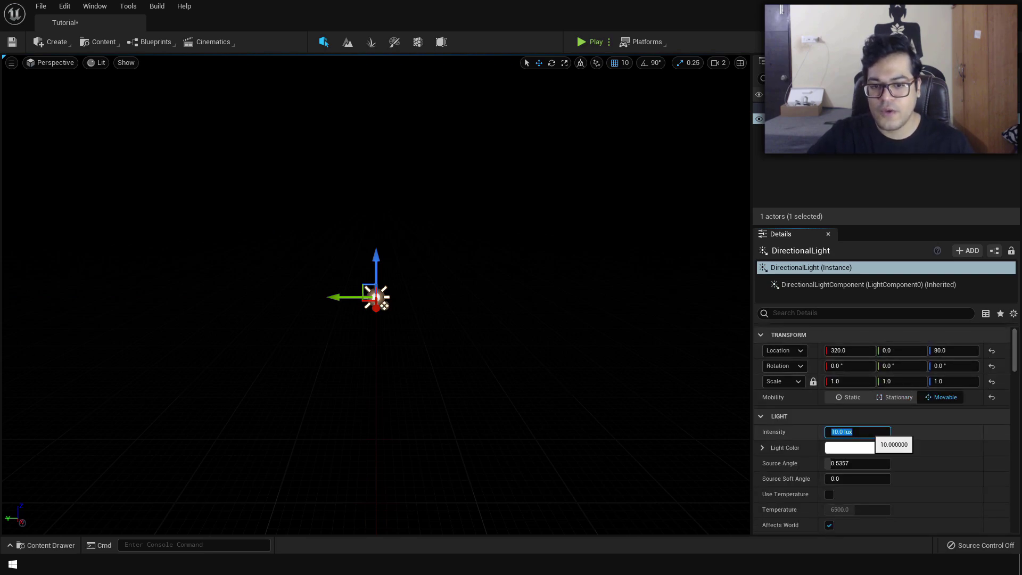
type("3.5")
key("Return")
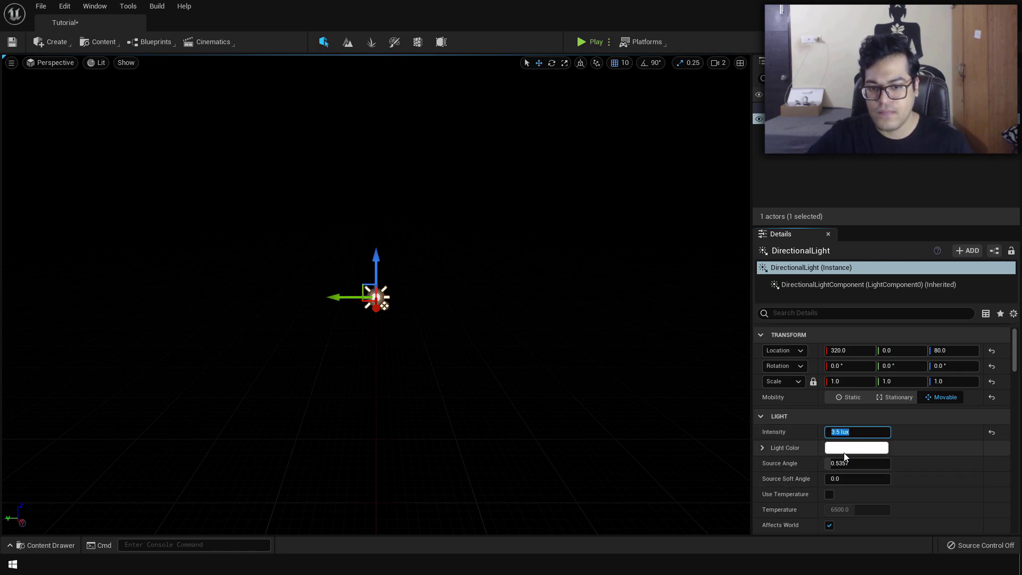
Enable Atmosphere Sun Light, Cast Shadows on Clouds and Cast Shadows on Atmosphere for the directional light, and expand its advanced atmosphere settings.
left_click_drag(1015, 373, 1014, 459)
left_click(829, 387)
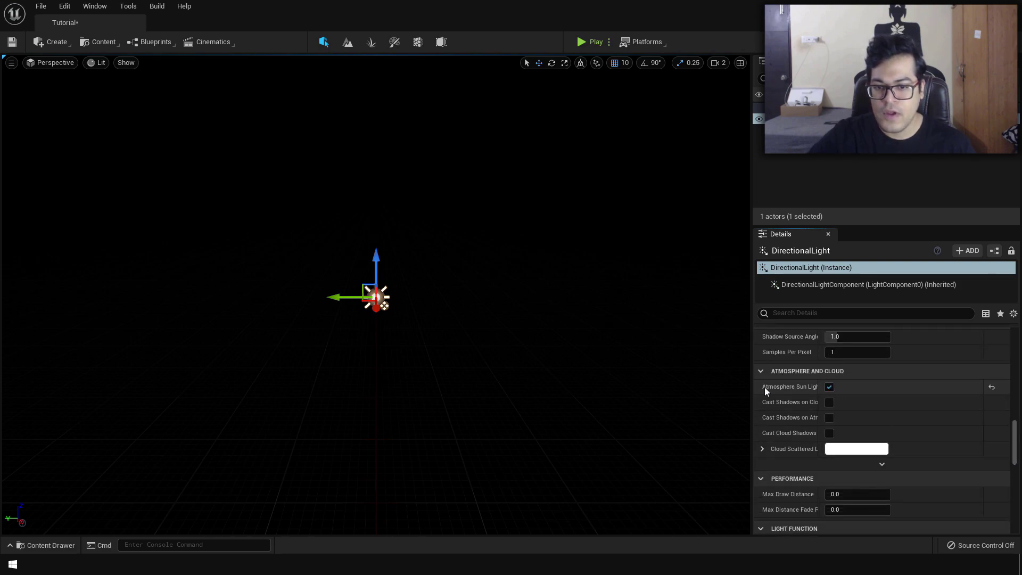
left_click(828, 403)
left_click(830, 417)
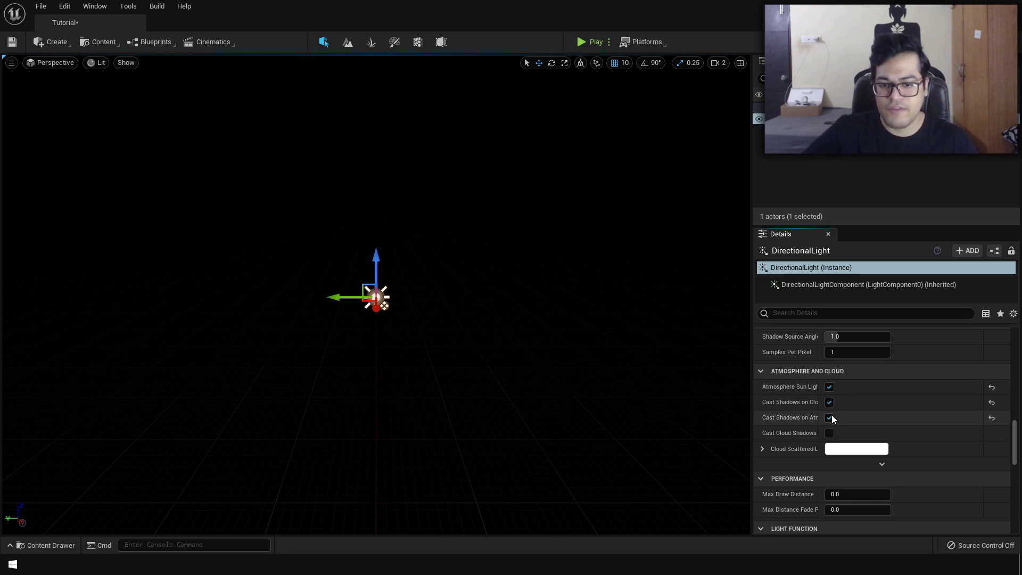
left_click(883, 464)
scroll(913, 437, "down", 2)
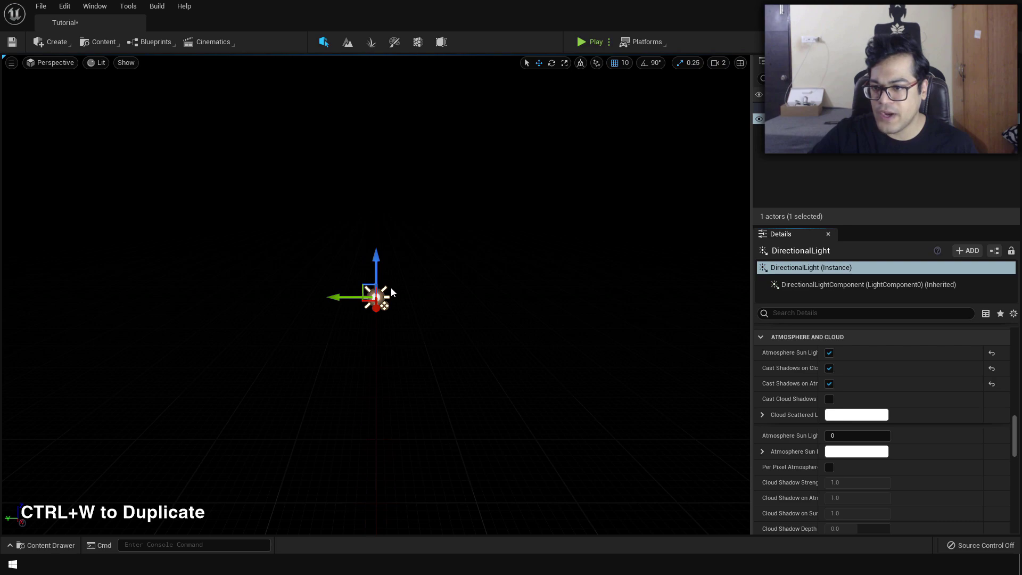
Duplicate the directional light, shift the copy sideways along Y, and set its Atmosphere Sun Light Index to 1.
key("ctrl+w")
left_click_drag(330, 297, 421, 301)
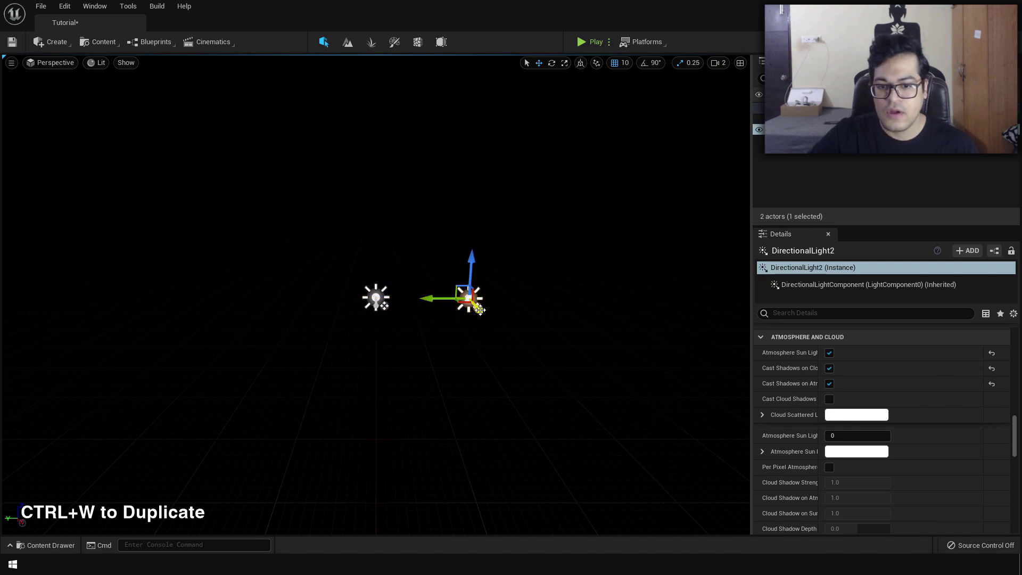
left_click(838, 435)
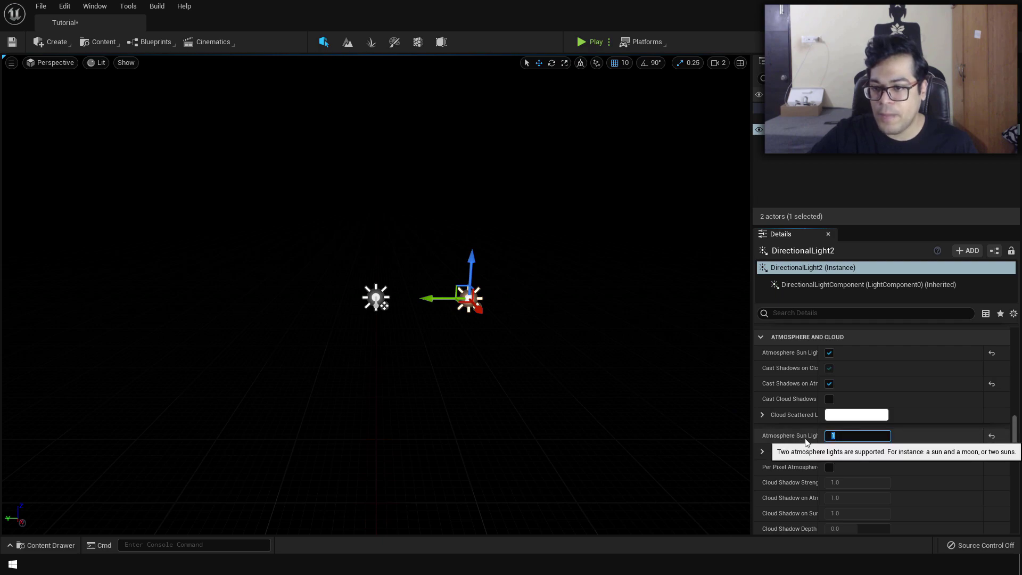
Rotate DirectionalLight2 so that it points in a different direction from the first directional light.
left_click(552, 63)
left_click_drag(480, 298, 404, 311)
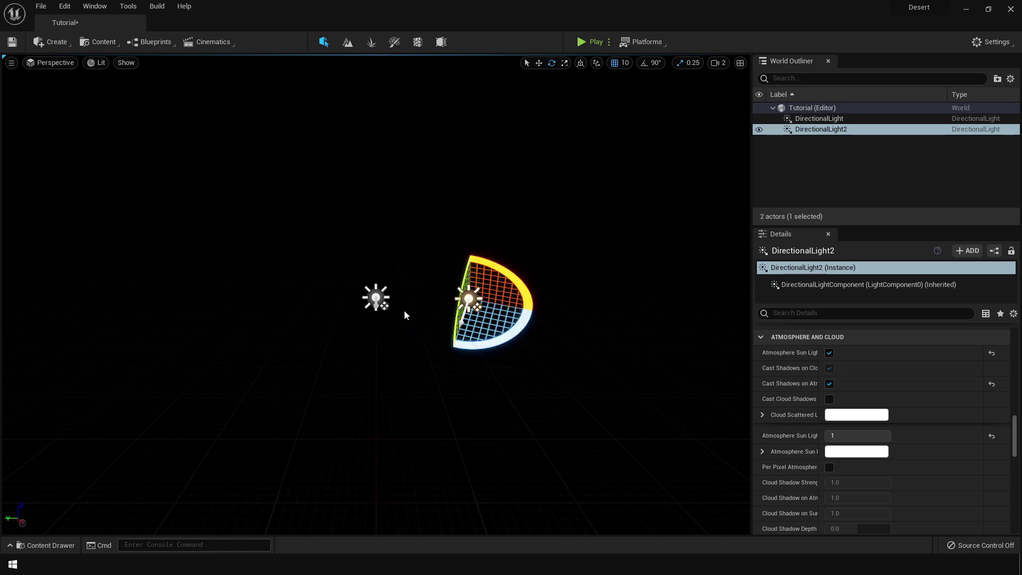
left_click(526, 63)
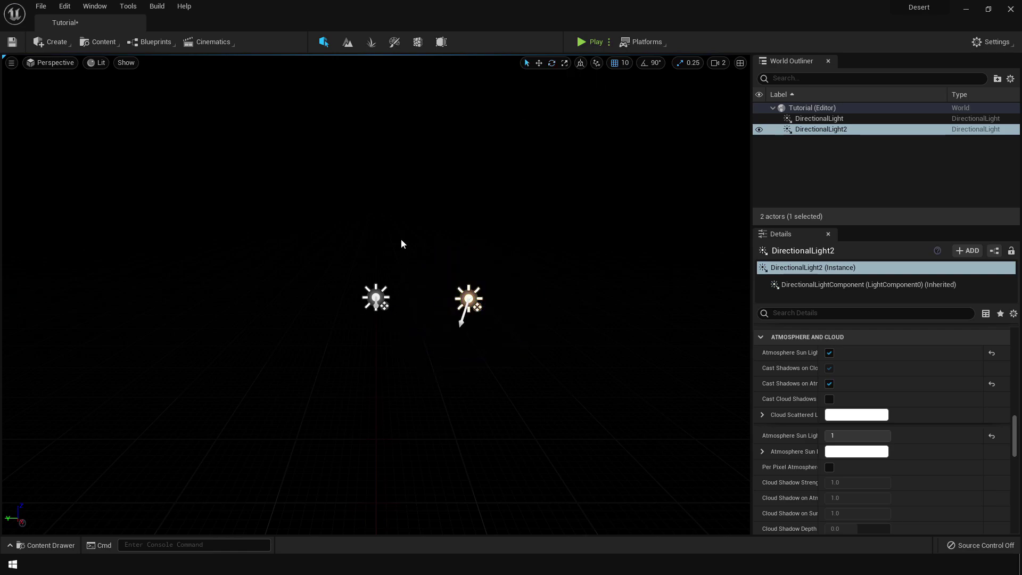
Add a Sky Light and raise it above the directional lights to a Z location of 300.
left_click(49, 42)
mouse_move(82, 69)
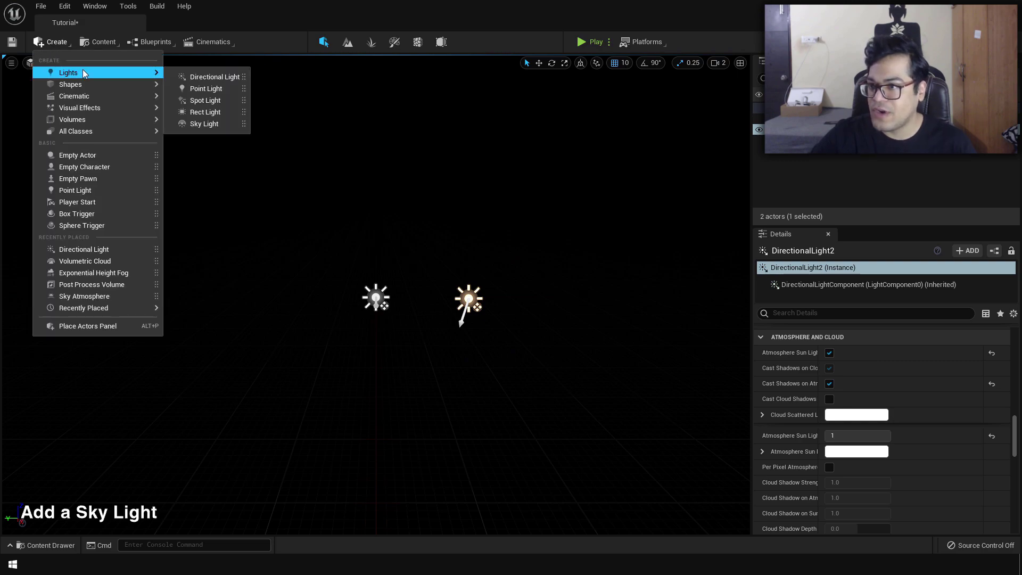
left_click(213, 123)
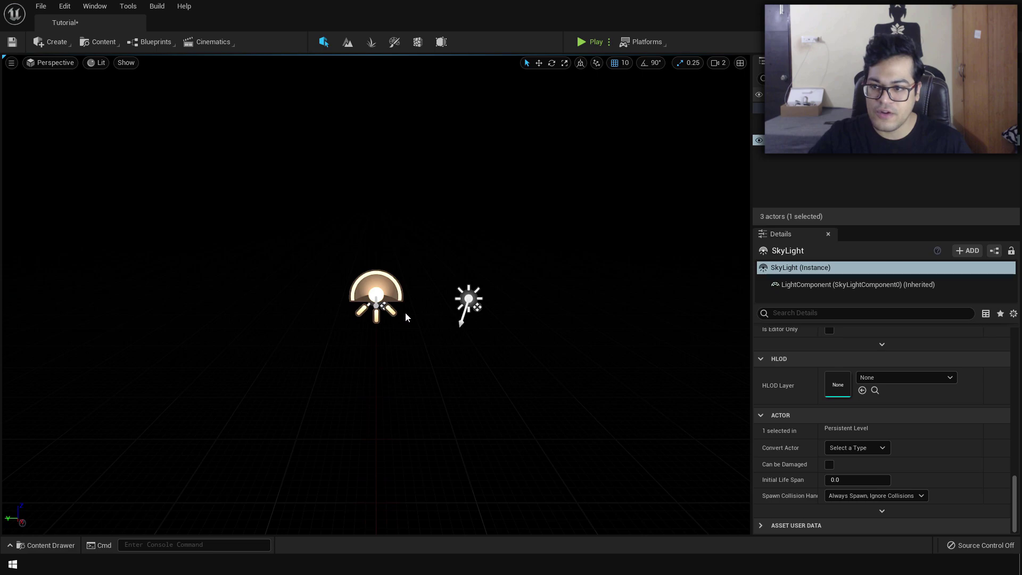
key("w")
left_click_drag(381, 278, 385, 173)
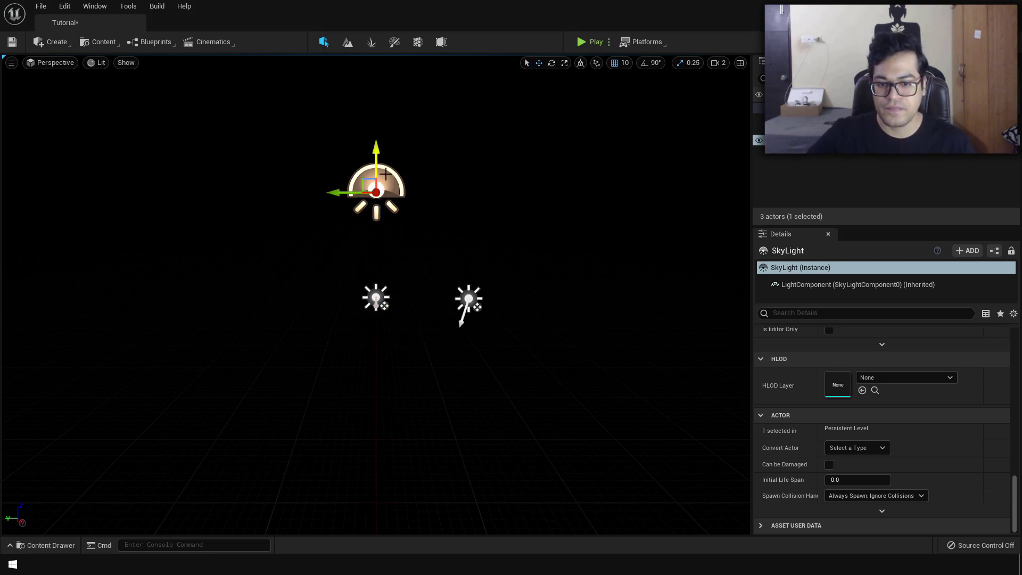
Set the Sky Light's mobility to Movable and enable Real Time Capture.
left_click_drag(1013, 497, 1013, 352)
left_click(940, 397)
left_click(828, 432)
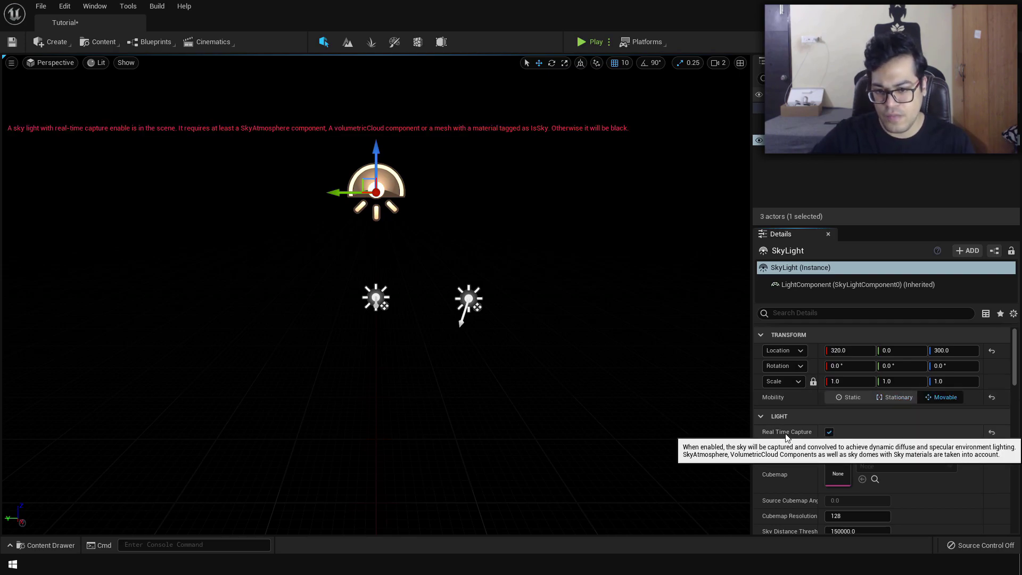
Add a Sky Atmosphere and move it below the lights to a Z location of -100.
left_click(54, 42)
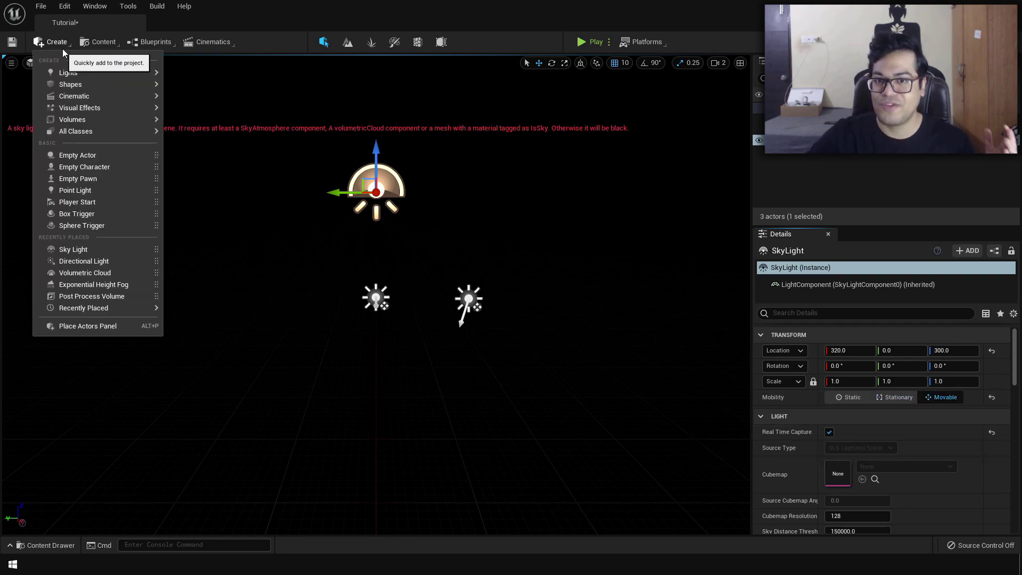
mouse_move(93, 109)
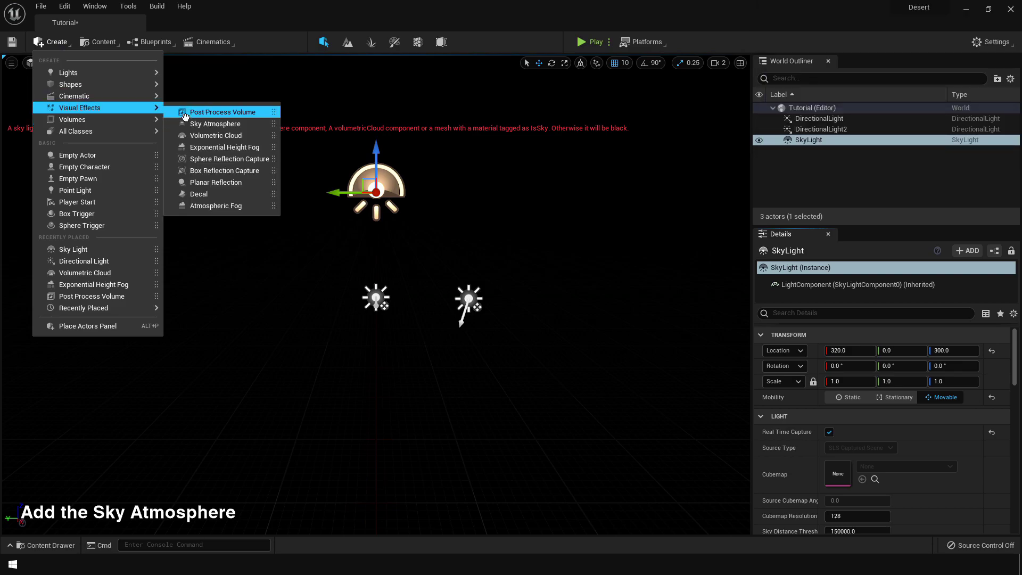
left_click(248, 124)
left_click_drag(377, 261, 377, 336)
mouse_move(377, 337)
right_mouse_down()
mouse_move(367, 322)
mouse_move(410, 287)
mouse_move(373, 319)
right_mouse_up()
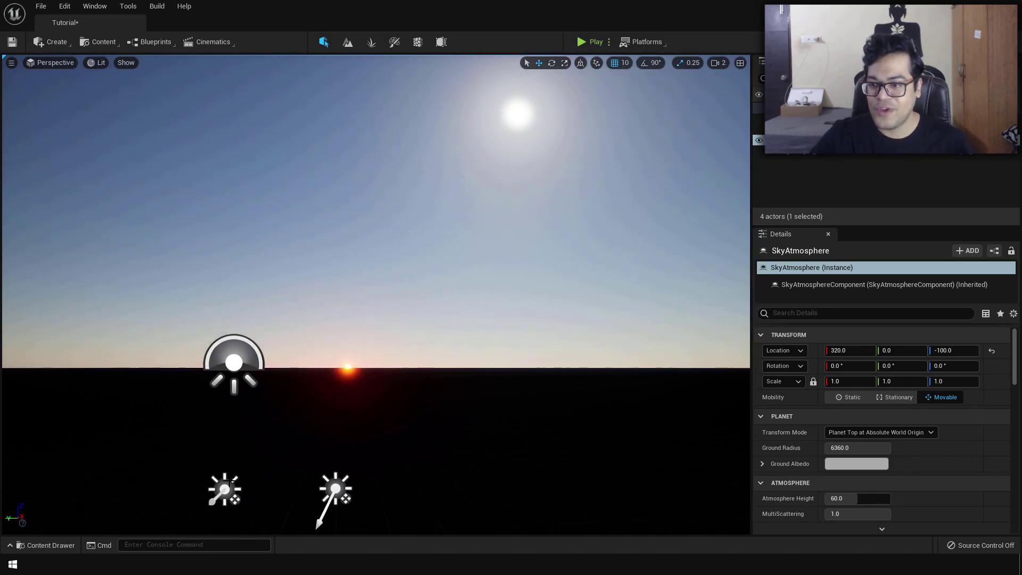
Rotate DirectionalLight2 to shift its sun, and rotate DirectionalLight to about -8.4°, -7.2° and 3.3°.
left_click(332, 482)
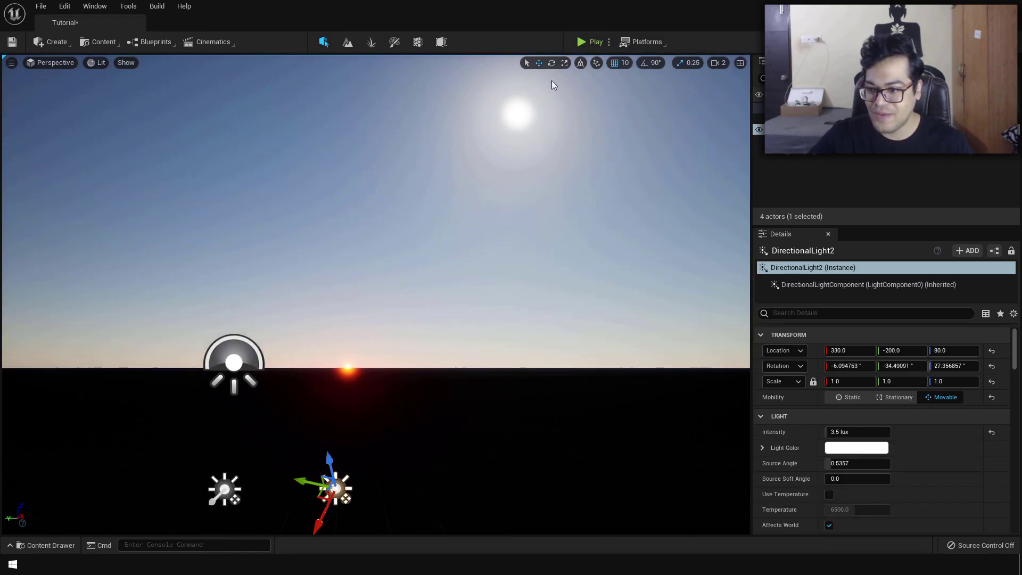
left_click(551, 63)
left_click_drag(315, 468, 202, 515)
left_click(223, 489)
left_click_drag(268, 505, 285, 461)
left_click_drag(210, 489, 207, 508)
Rotate DirectionalLight2 to about -3.5°, -21° and -19° to place its sun higher in the sky beside the other.
left_click(334, 487)
left_click_drag(313, 467, 315, 459)
left_click_drag(357, 491, 382, 477)
middle_click_drag(382, 477, 372, 481)
right_click_drag(467, 352, 468, 353)
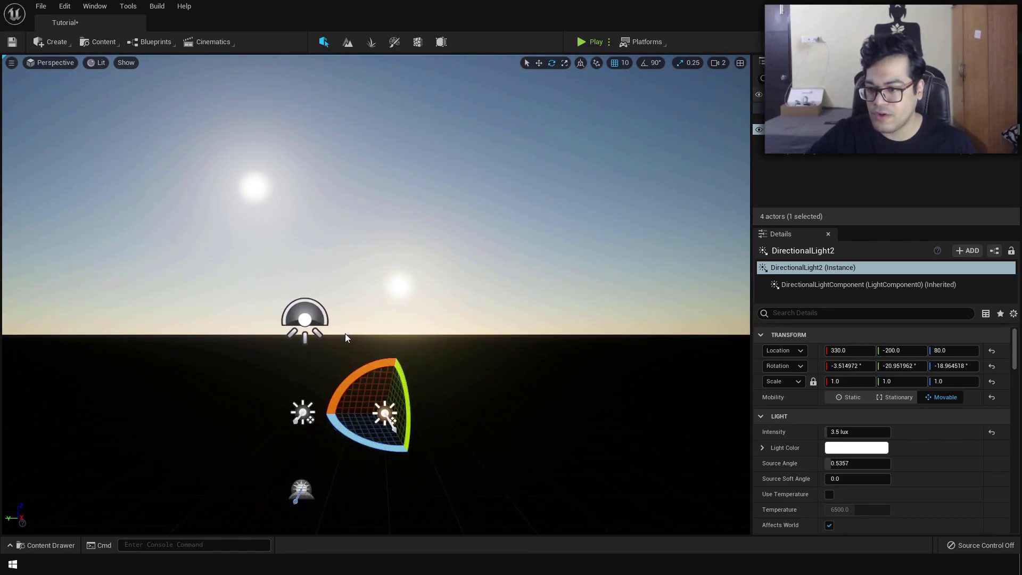
Select both directional lights and set their light color to a pale yellow with hue about 47 and saturation about 0.38.
left_click_drag(345, 336, 334, 337)
left_click(318, 415)
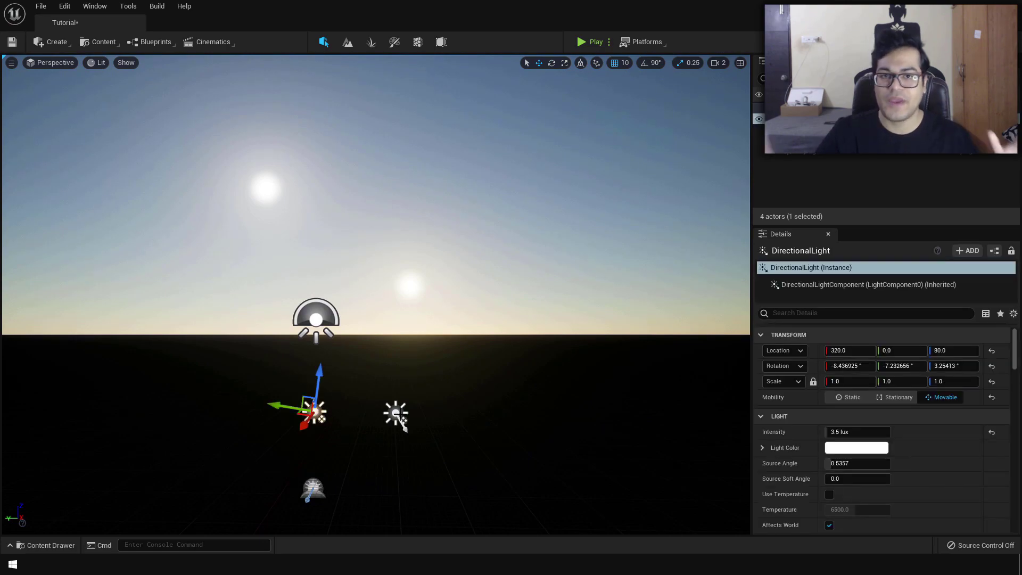
left_click(398, 417, "ctrl")
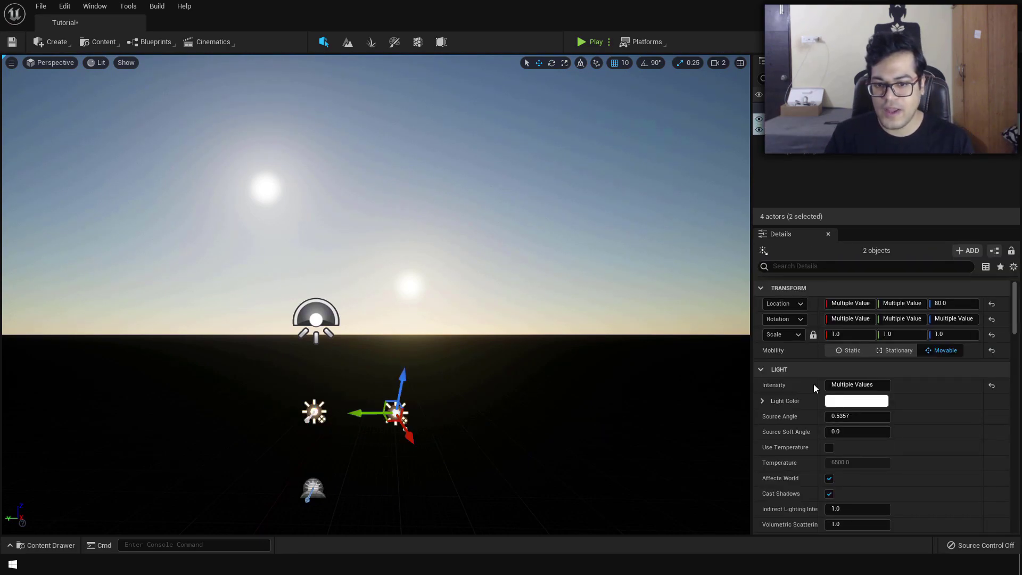
left_click(829, 402)
left_click_drag(699, 372, 699, 383)
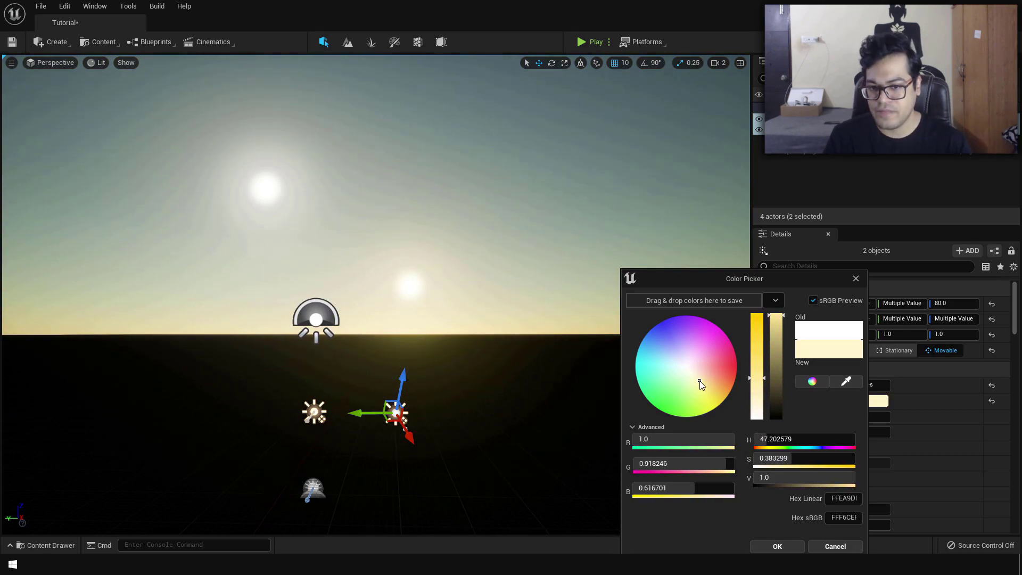
left_click(777, 546)
Select the SkyAtmosphere and review its transform, planet, atmosphere and Rayleigh scattering settings.
left_click(313, 488)
left_click_drag(313, 488, 367, 437)
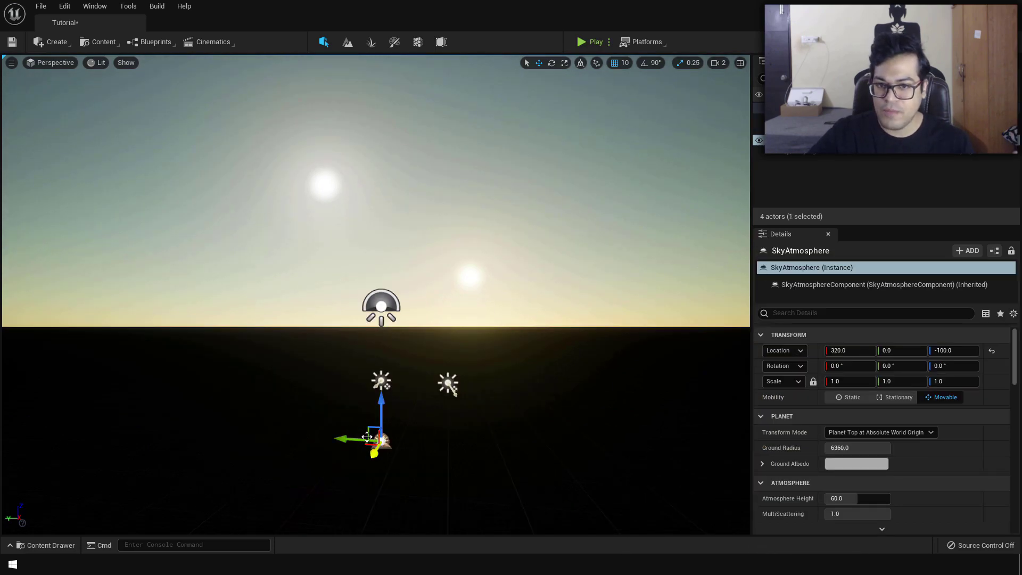
scroll(866, 461, "down", 3)
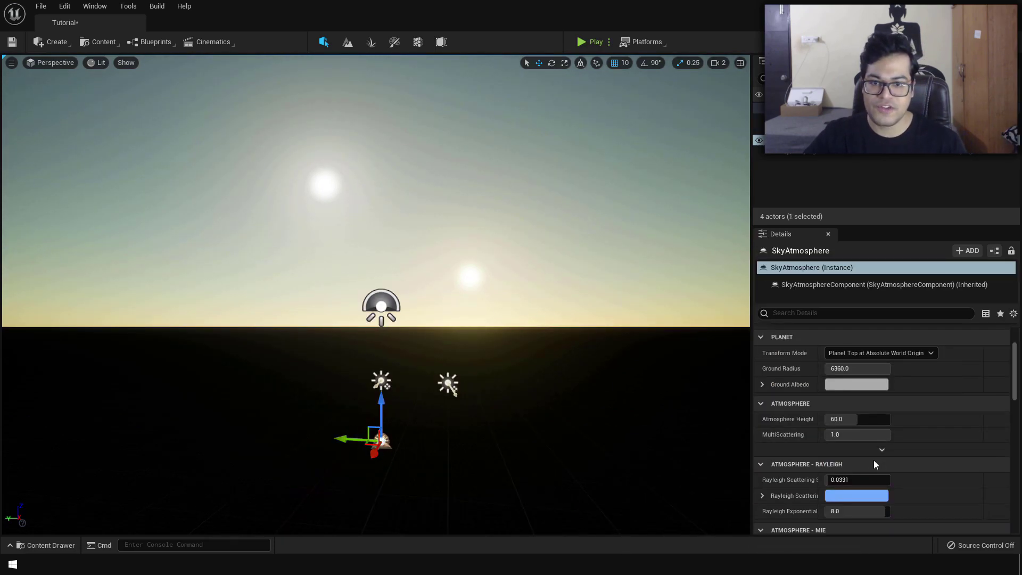
scroll(824, 381, "up", 3)
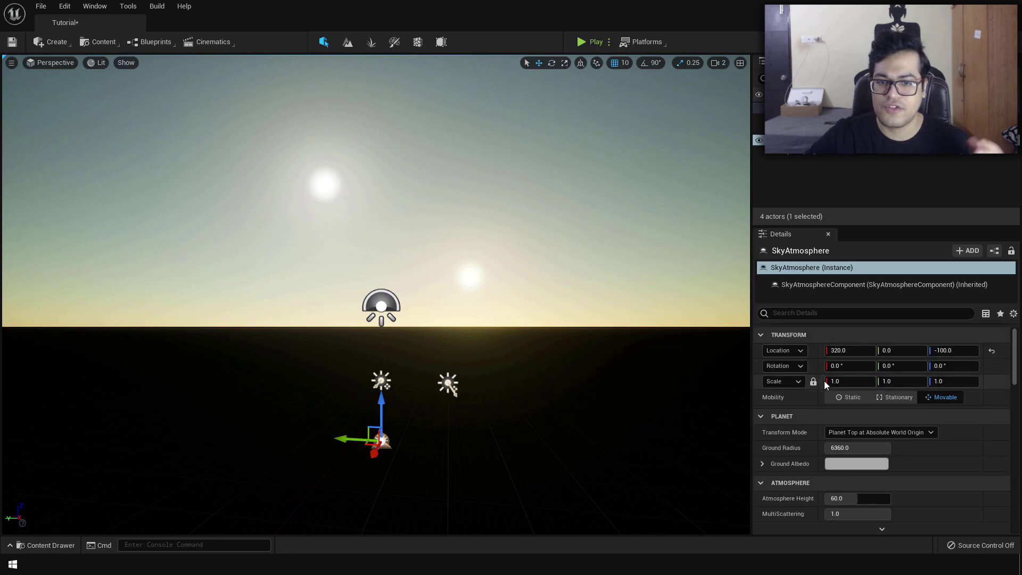
Set the SkyAtmosphere's Mie scattering scale to about 0.34, absorption 0.18, anisotropy 0.74 and exponential distribution 0.37, and readjust the Rayleigh scattering.
scroll(824, 381, "down", 3)
scroll(824, 381, "down", 2)
left_click_drag(841, 405, 827, 368)
scroll(847, 403, "down", 3)
scroll(867, 425, "down", 2)
mouse_move(851, 398)
left_mouse_down()
mouse_move(884, 399)
mouse_move(857, 398)
mouse_move(873, 398)
mouse_move(866, 414)
mouse_move(850, 414)
left_mouse_up()
key("Return")
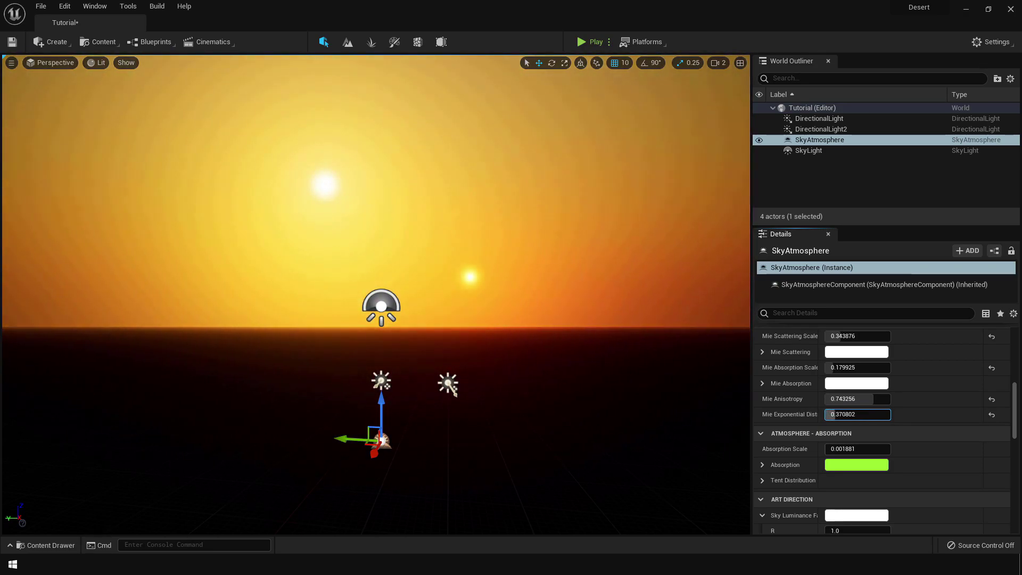
scroll(907, 437, "up", 5)
left_click_drag(855, 439, 878, 439)
scroll(903, 460, "down", 6)
scroll(902, 460, "down", 2)
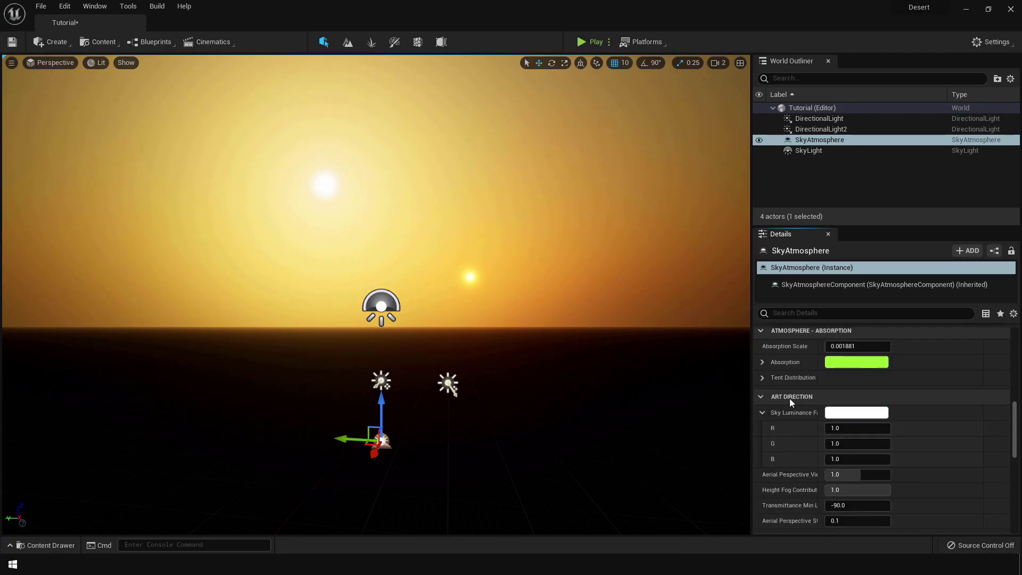
Tint the SkyAtmosphere's sky luminance factor pale yellow, with R 1.0, G about 0.957 and B about 0.575.
left_click(856, 412)
mouse_move(714, 383)
left_mouse_down()
mouse_move(698, 391)
mouse_move(701, 383)
left_mouse_up()
left_click(775, 546)
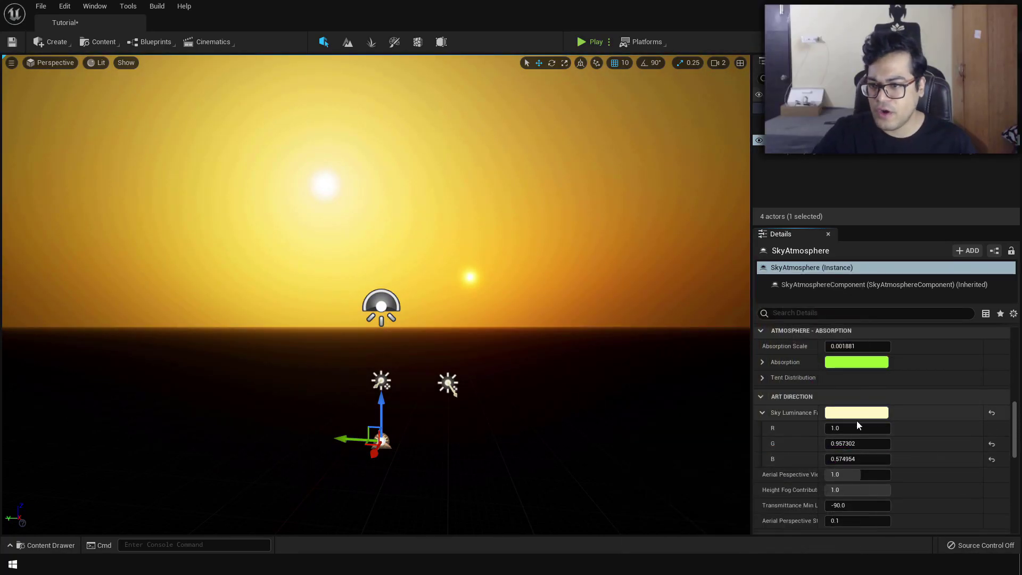
scroll(857, 420, "down", 2)
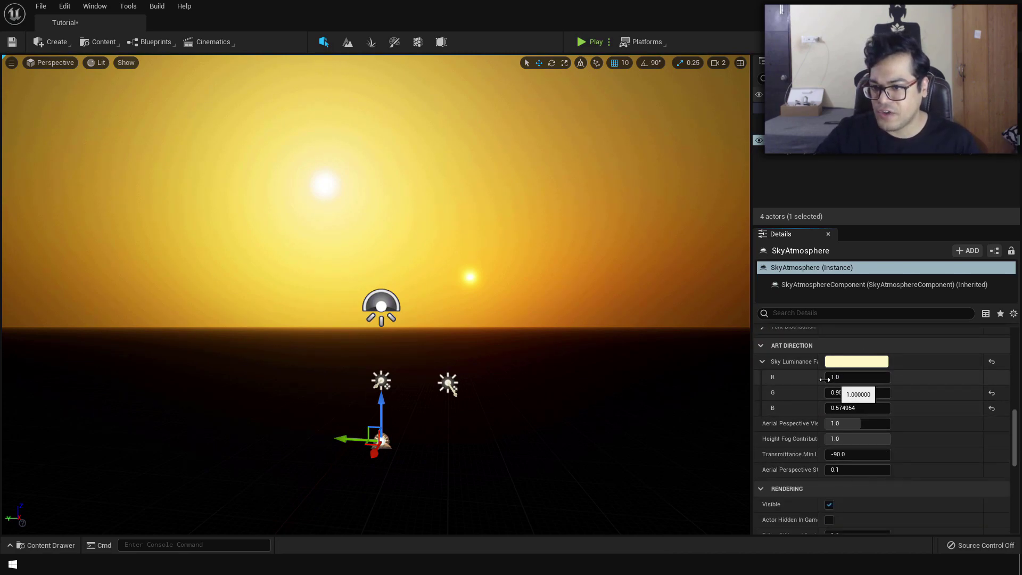
Add a Volumetric Cloud actor to the level and look over the sky with the clouds in place.
right_click_drag(486, 333, 468, 258)
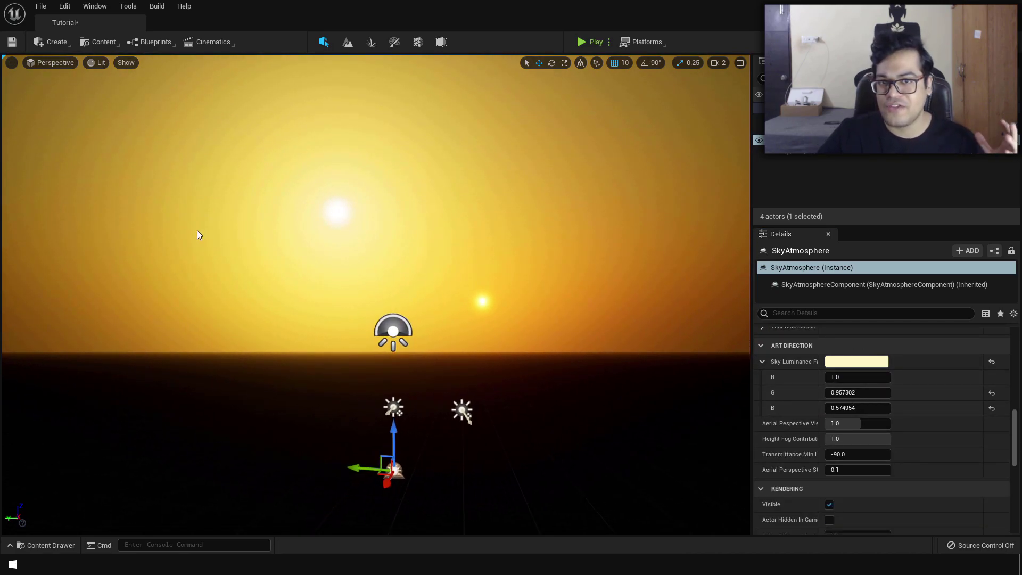
left_click(68, 46)
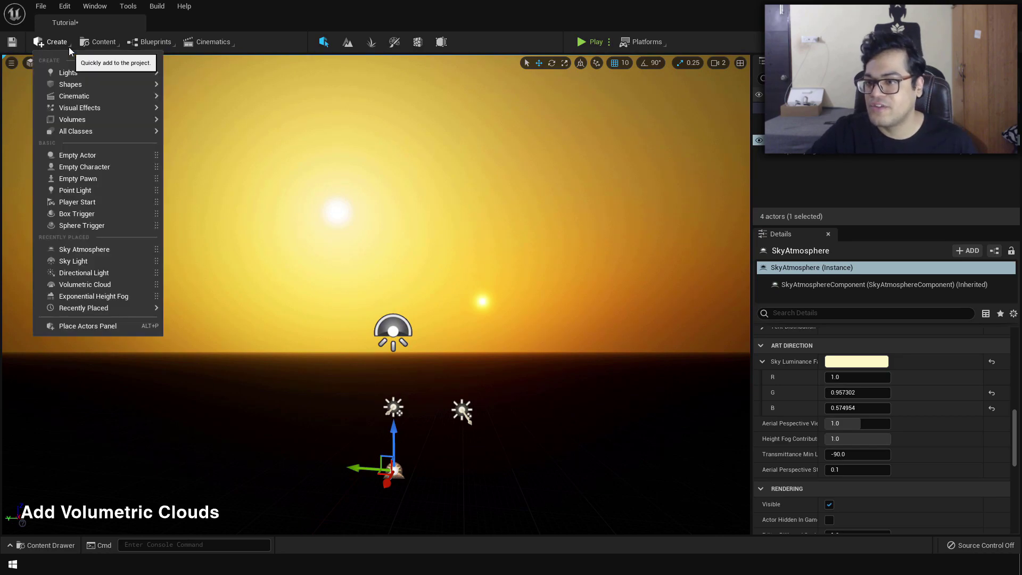
mouse_move(95, 107)
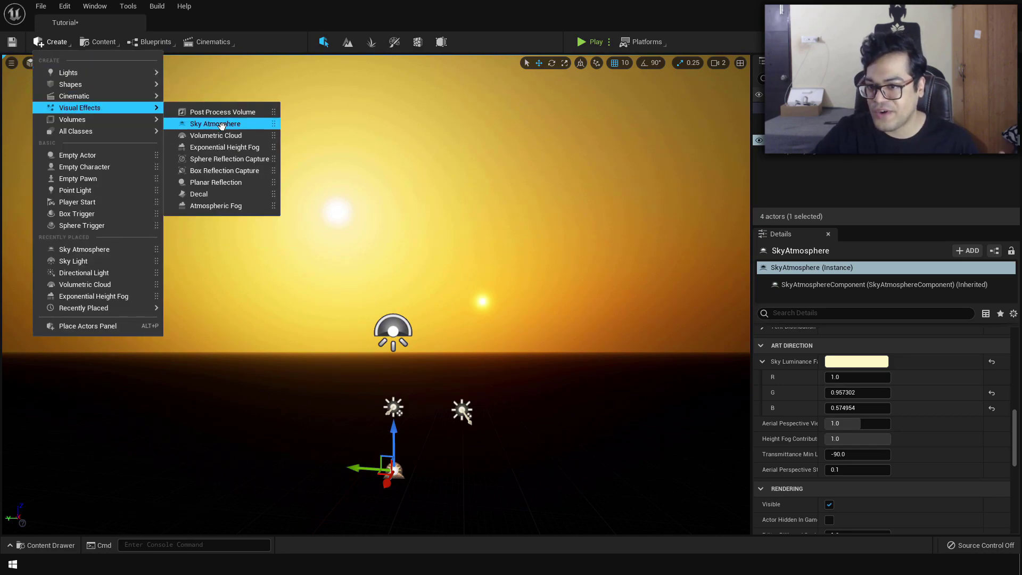
left_click(205, 135)
right_click_drag(469, 420, 478, 227)
mouse_move(535, 356)
right_mouse_down()
mouse_move(532, 298)
mouse_move(535, 372)
mouse_move(534, 290)
mouse_move(535, 349)
right_mouse_up()
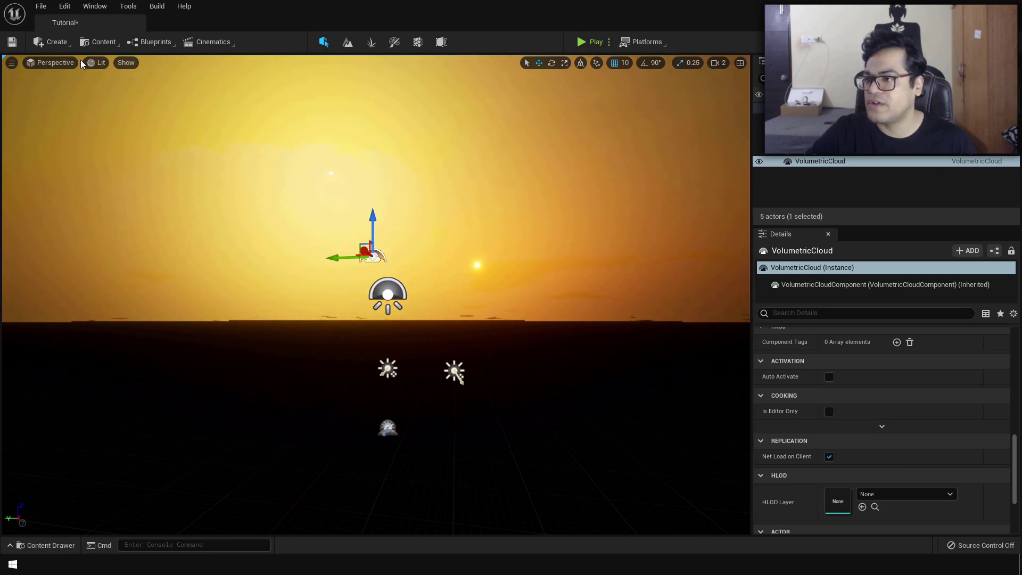
Add a Post Process Volume and move it aside from the light actors, to about 660, 290, 290.
left_click(63, 45)
mouse_move(98, 107)
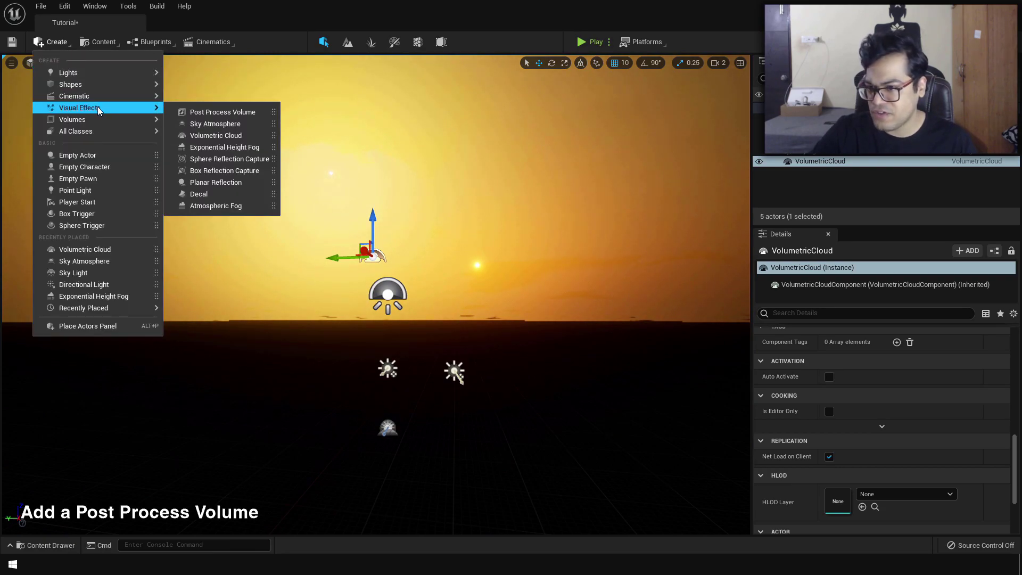
left_click(178, 111)
left_click_drag(367, 277, 237, 280)
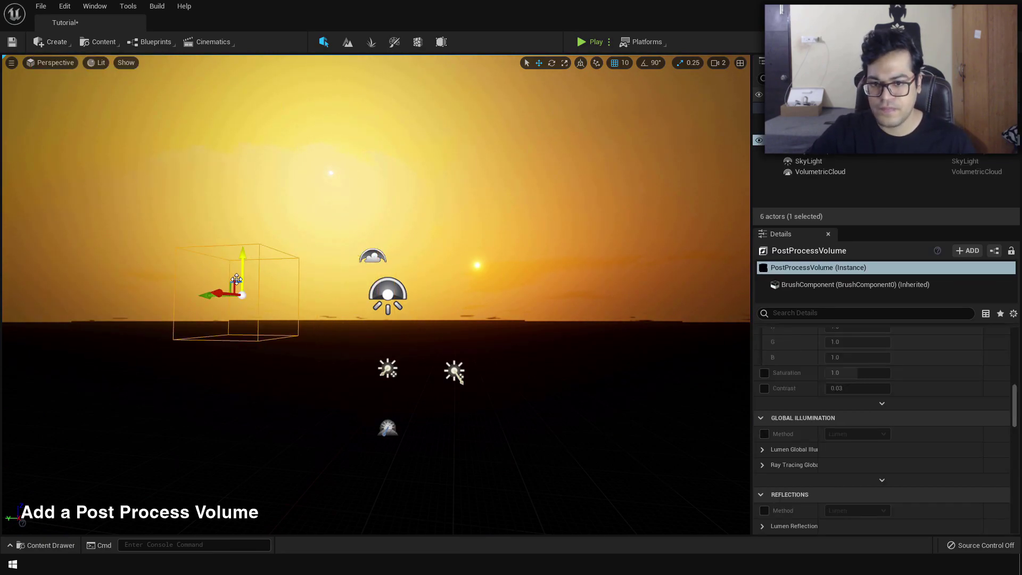
Enable Infinite Extent (Unbound) on the PostProcessVolume so it covers the whole world.
left_click(823, 312)
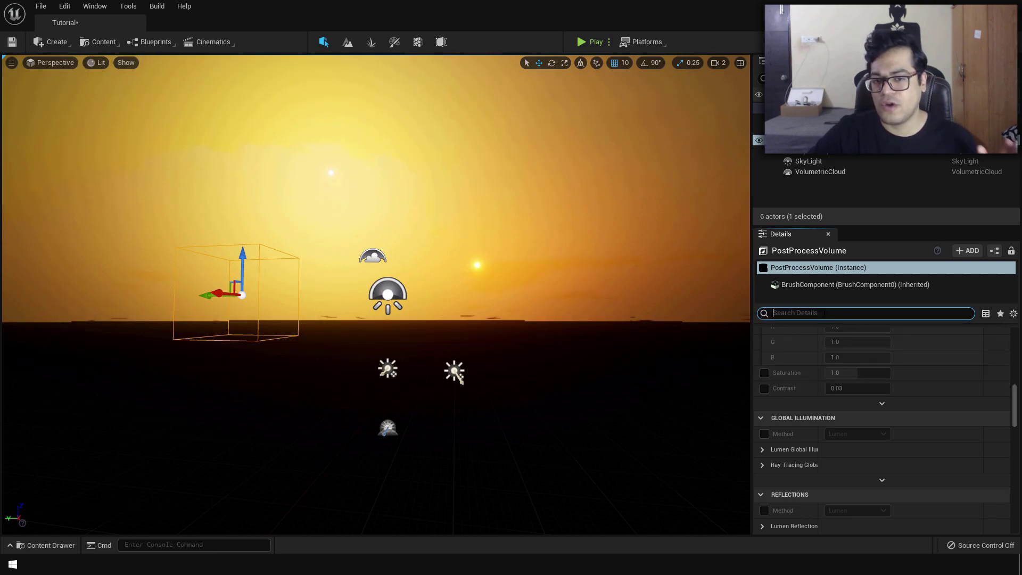
type("infi")
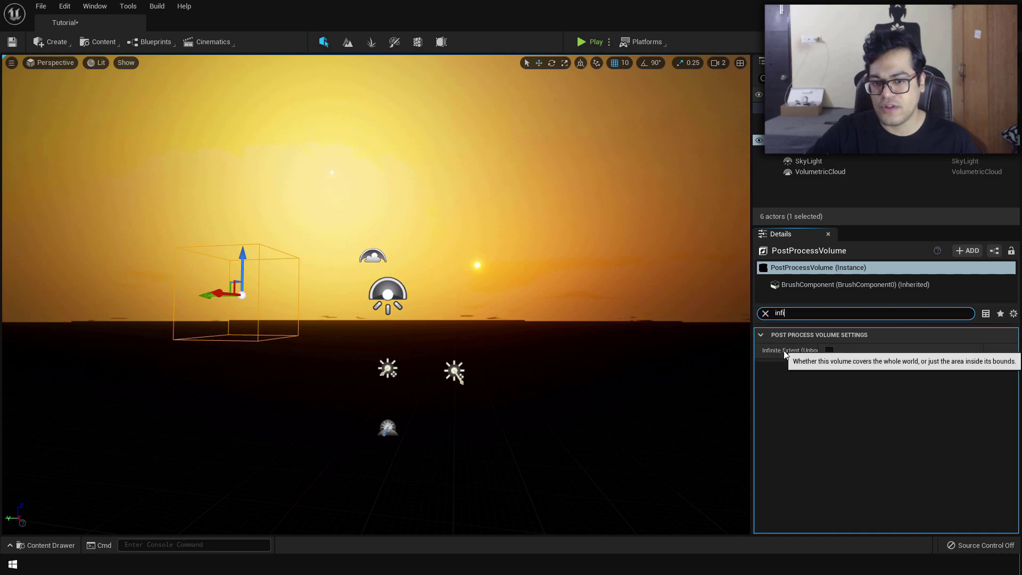
left_click(829, 351)
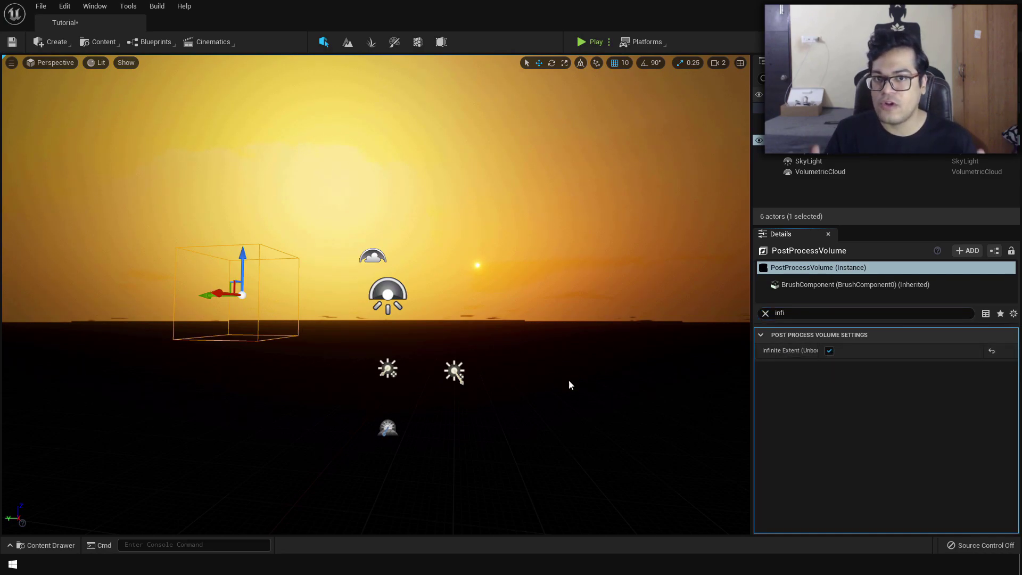
Override the PostProcessVolume's exposure by setting both minimum and maximum brightness to 1.0.
left_click(765, 312)
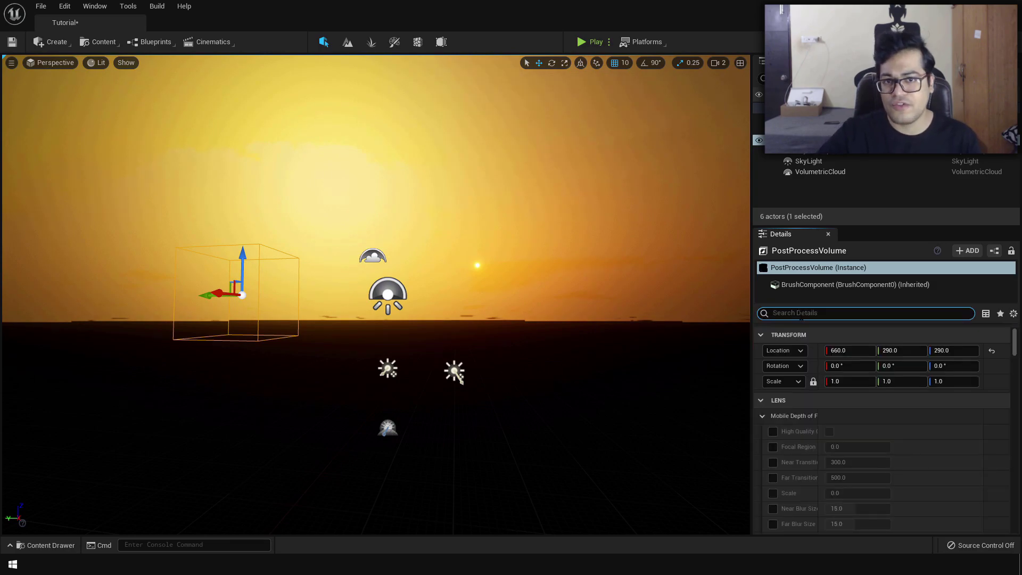
type("expo")
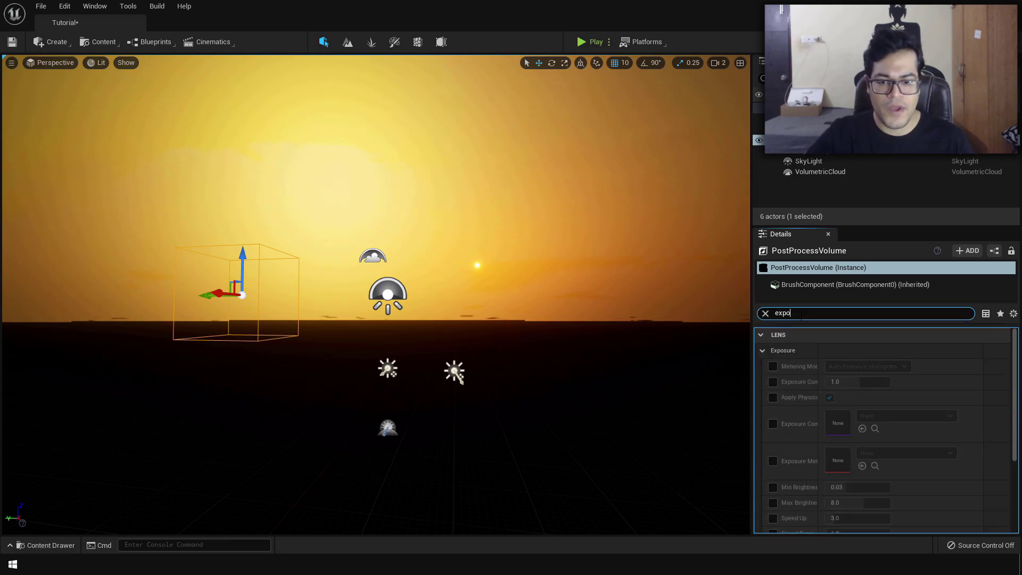
scroll(803, 421, "down", 2)
left_click(773, 437)
left_click(773, 452)
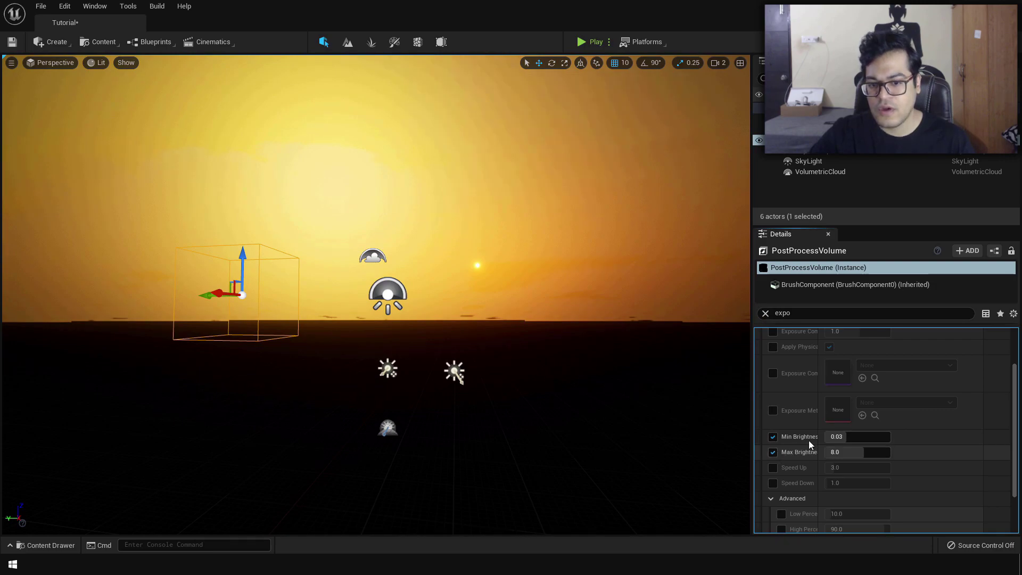
left_click(857, 437)
type("1")
left_click(862, 452)
type("1")
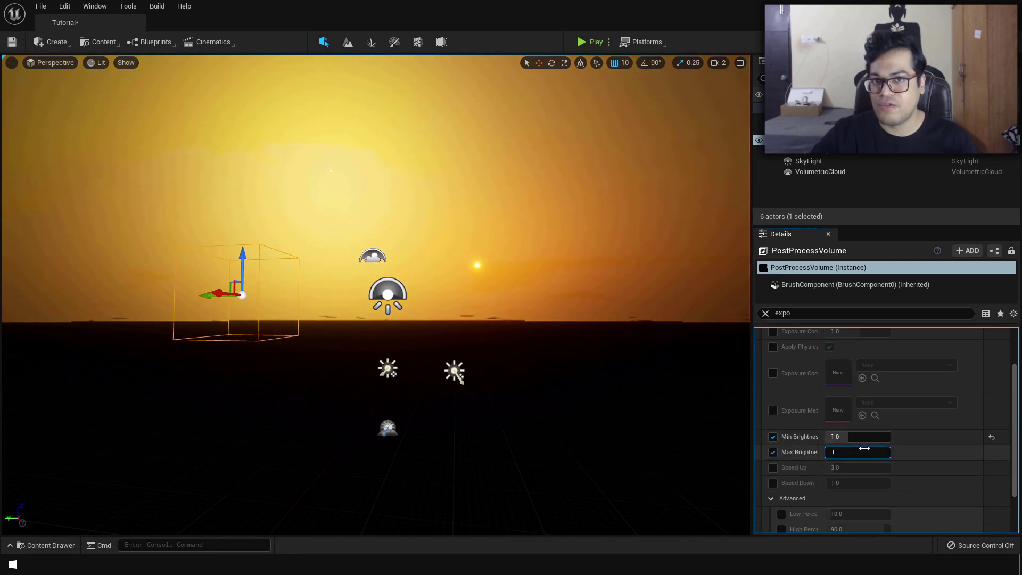
key("Return")
left_click(835, 451)
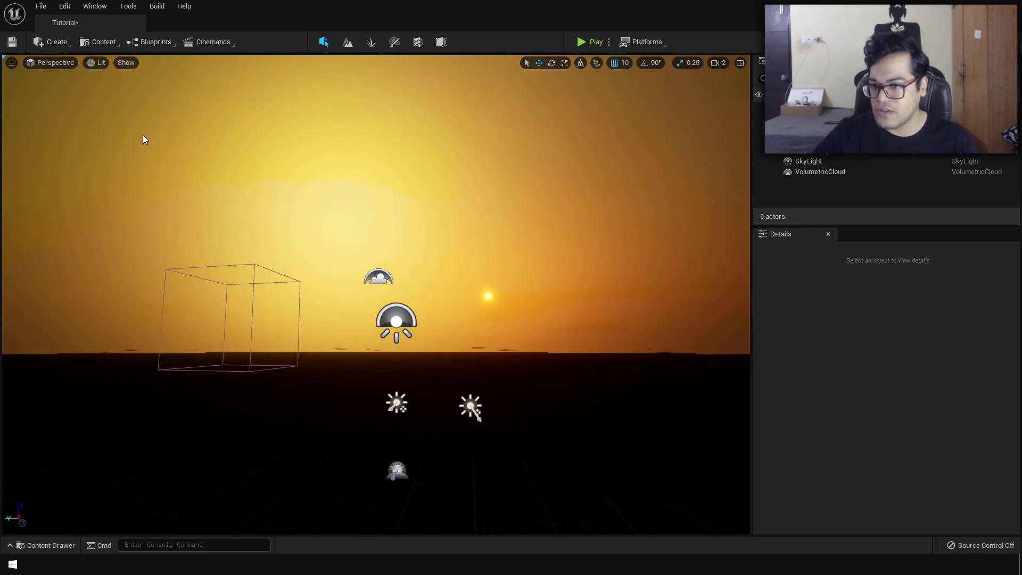
Add an Exponential Height Fog actor and move it down and aside to about 590, 150, 60.
left_click(58, 42)
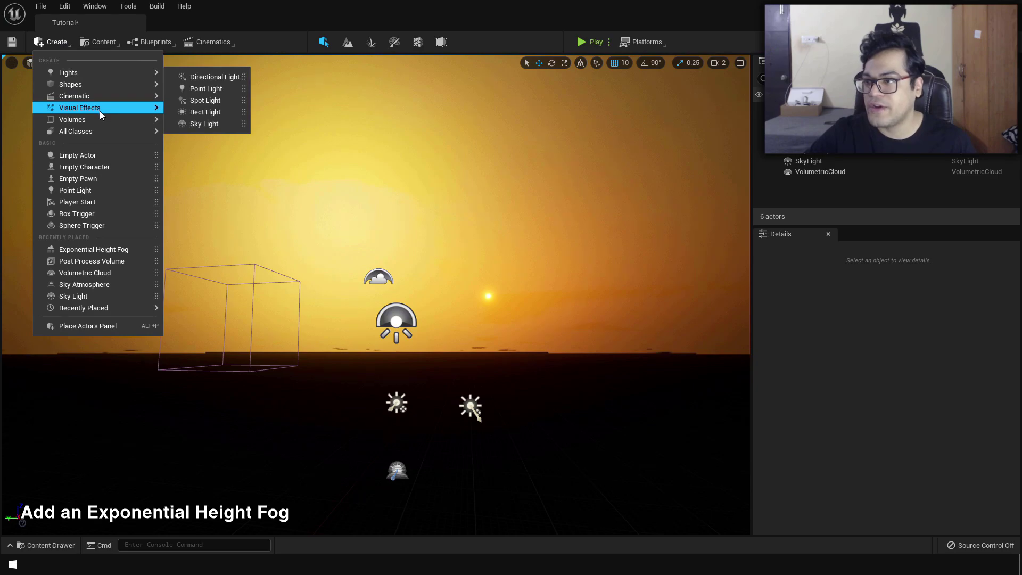
mouse_move(100, 109)
left_click(224, 147)
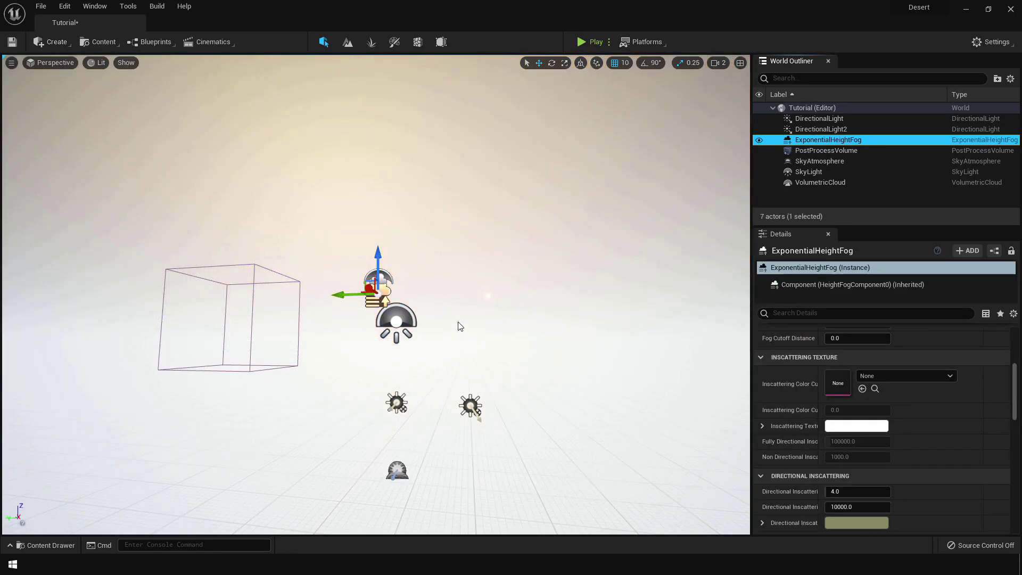
left_click_drag(379, 247, 381, 383)
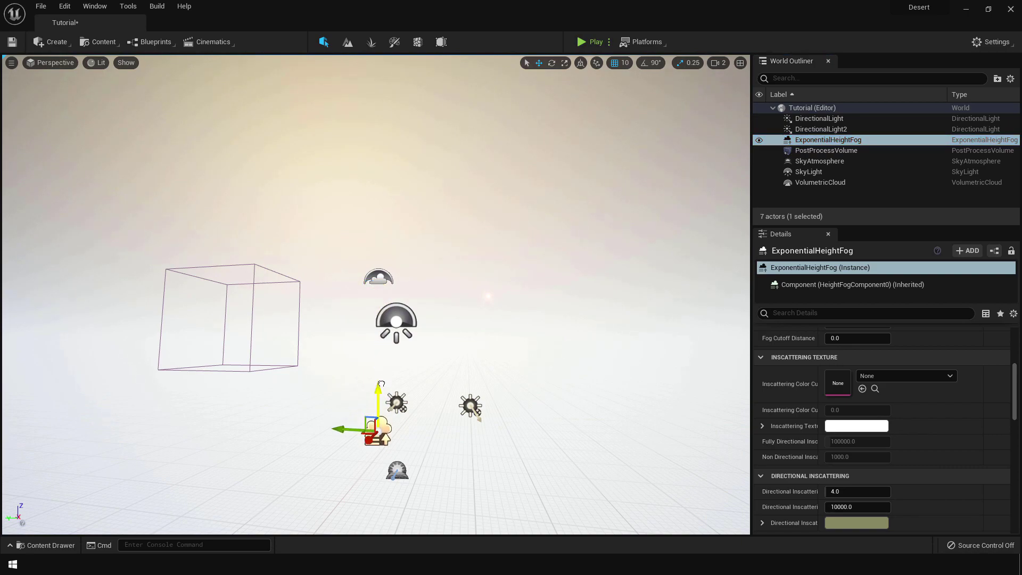
left_click_drag(350, 430, 336, 430)
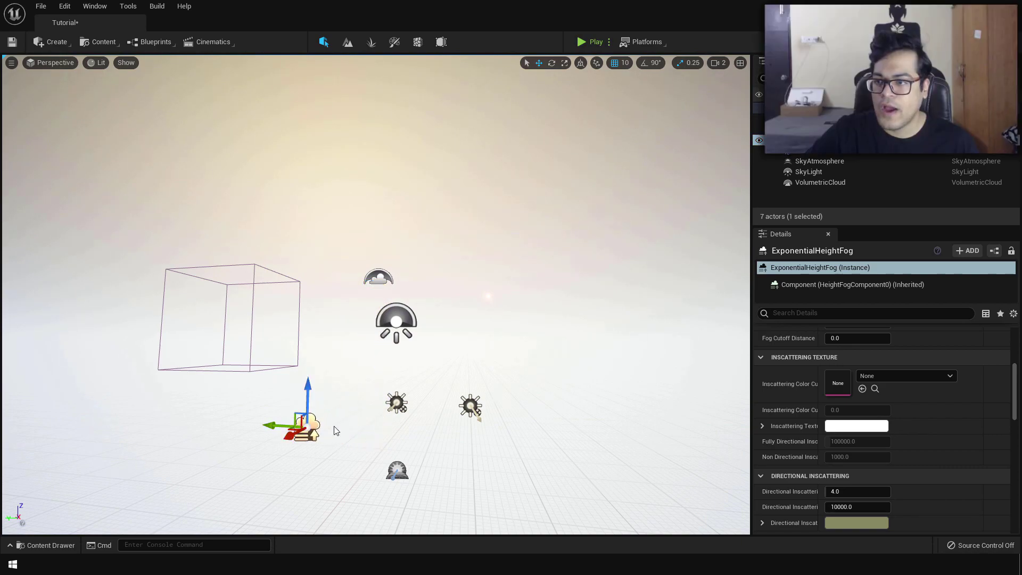
Check the fog options in the project settings, including support for sky atmosphere affecting height fog.
left_click(65, 6)
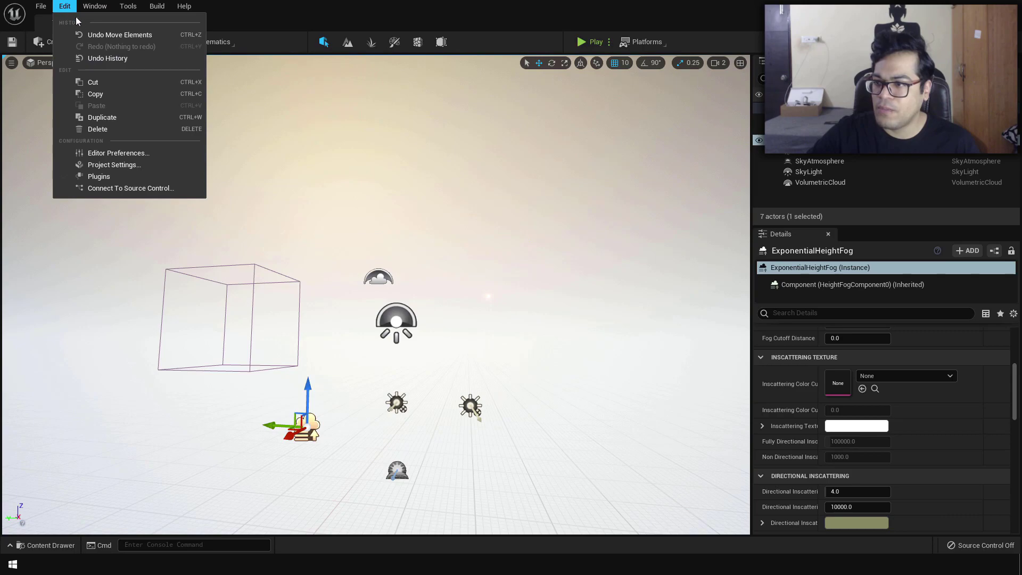
left_click(85, 167)
type("fog")
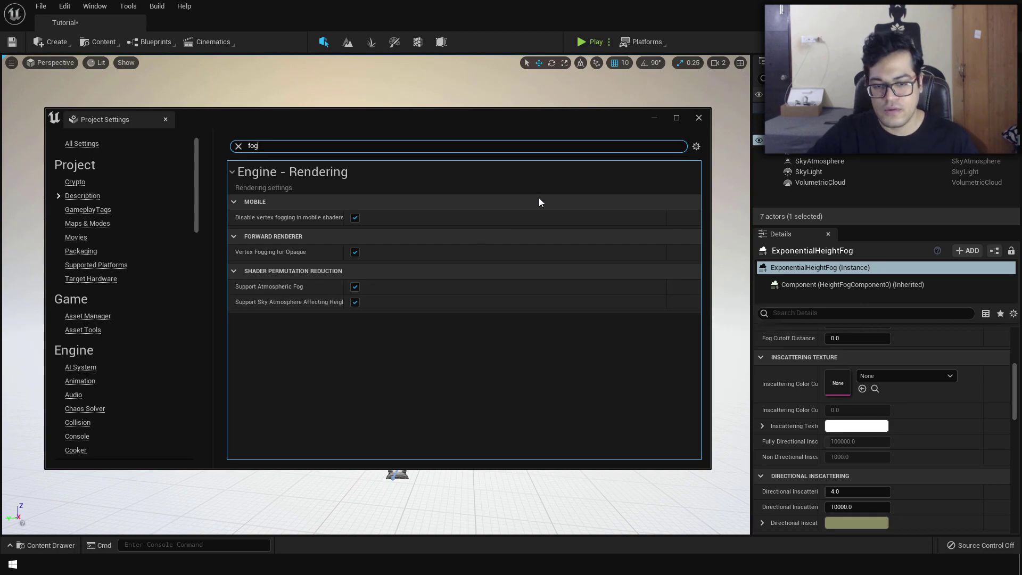
left_click(698, 118)
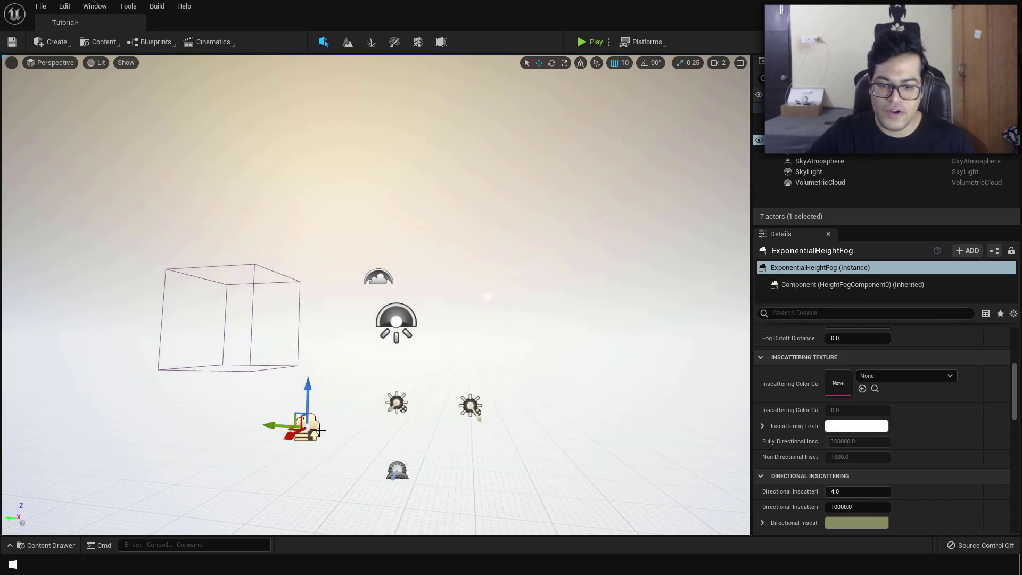
Set the ExponentialHeightFog's fog density to 0.01.
left_click_drag(1015, 394, 1016, 358)
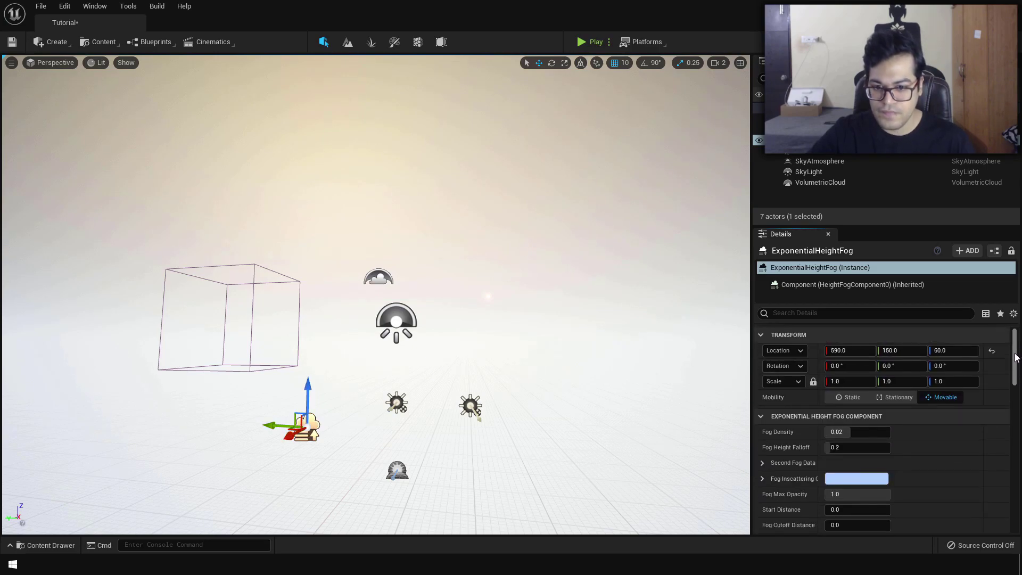
left_click(859, 431)
key("BackSpace")
type("1")
key("Return")
Change the fog inscattering color to black by lowering its value to 0.
scroll(851, 431, "down", 1)
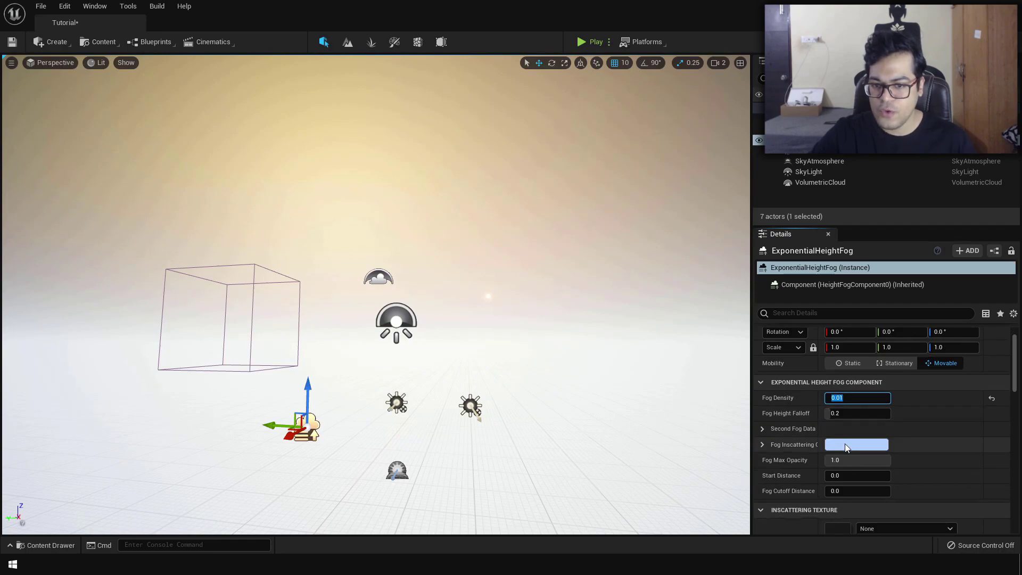
left_click(847, 445)
left_click(690, 380)
left_click_drag(768, 347, 776, 422)
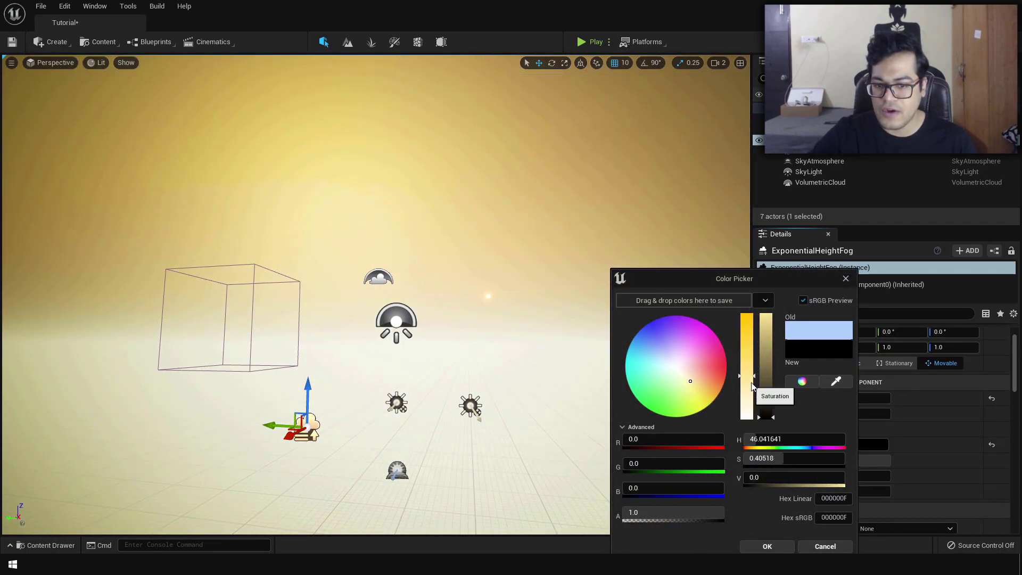
left_click(766, 546)
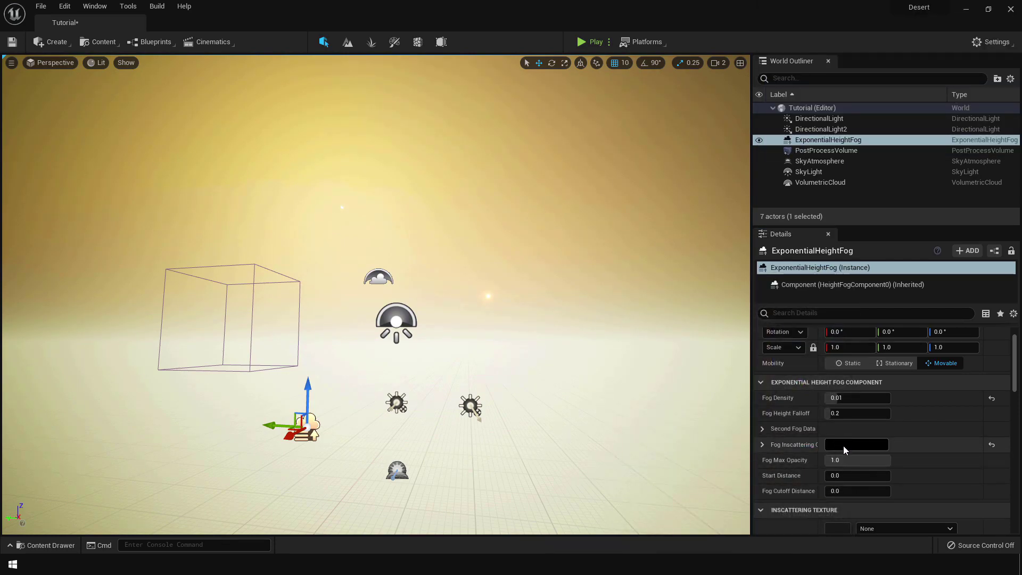
Change the fog's directional inscattering color to black.
scroll(844, 447, "down", 5)
left_click(847, 440)
left_click_drag(756, 371, 757, 419)
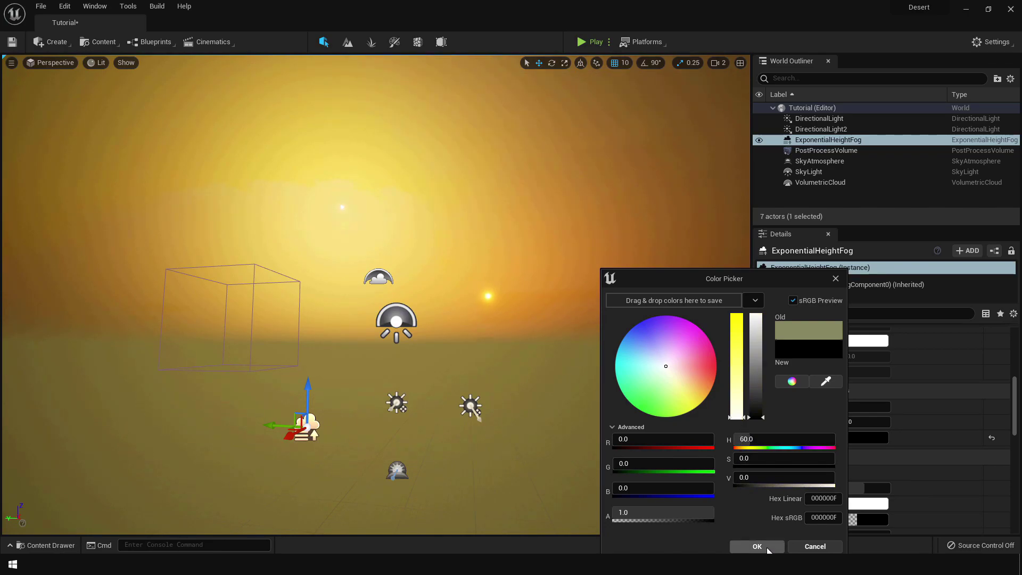
left_click(756, 547)
Adjust the VolumetricCloud's layer bottom altitude, first to about 4.4, and lower its tracing max distance.
scroll(846, 440, "down", 2)
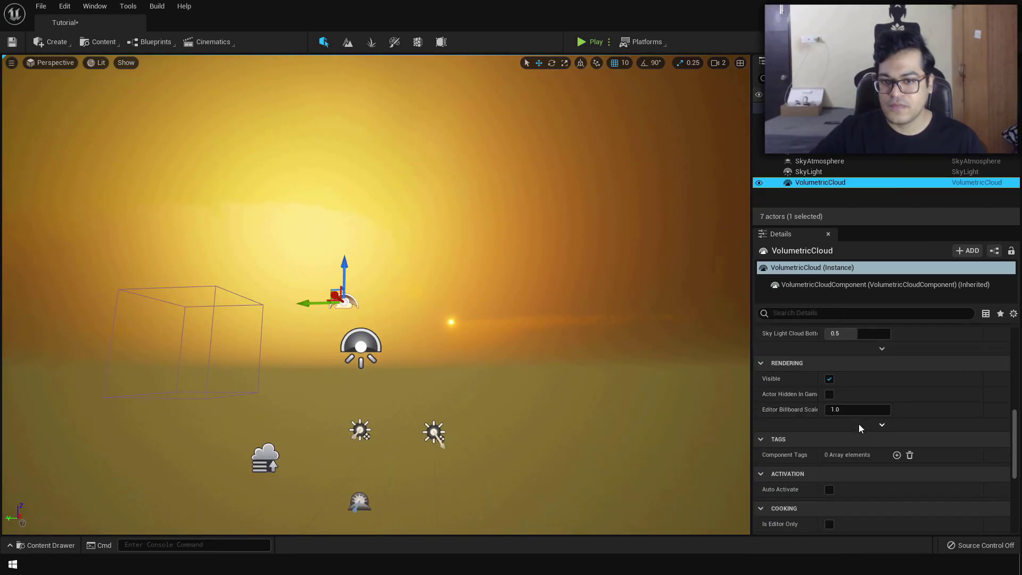
scroll(858, 423, "down", 3)
scroll(858, 424, "up", 3)
scroll(858, 424, "up", 2)
mouse_move(859, 431)
left_mouse_down()
mouse_move(894, 432)
mouse_move(859, 432)
left_mouse_up()
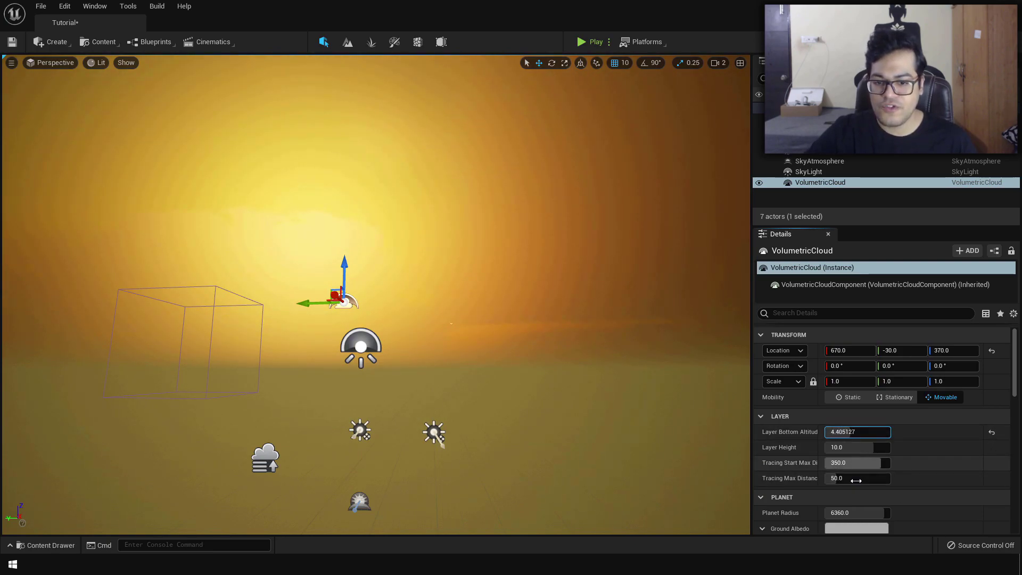
left_click_drag(857, 478, 839, 478)
mouse_move(857, 432)
left_mouse_down()
mouse_move(841, 431)
mouse_move(851, 432)
mouse_move(865, 462)
mouse_move(853, 458)
left_mouse_up()
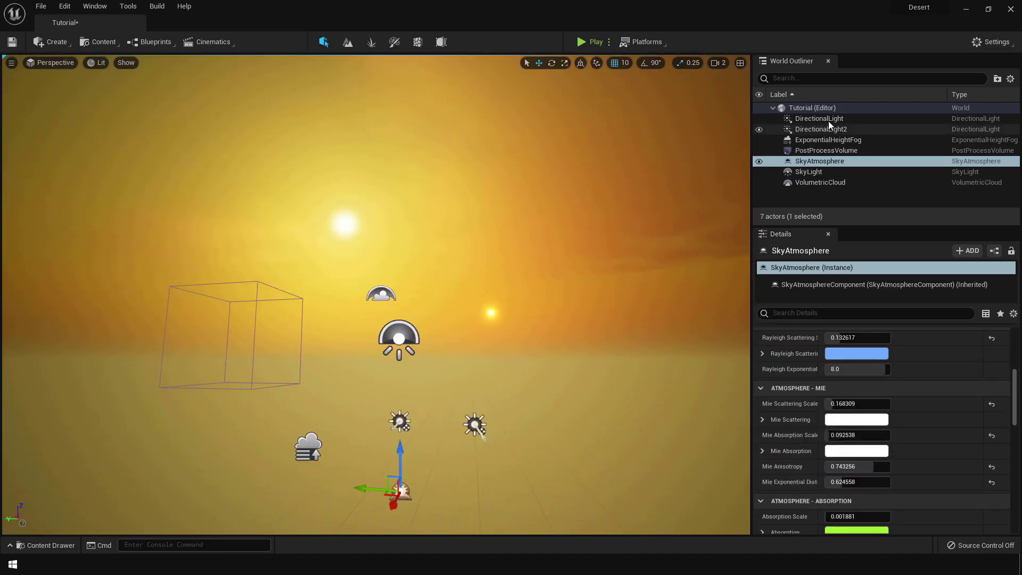
Group all seven actors, from DirectionalLight to VolumetricCloud, into a new outliner folder named Lighting.
left_click(828, 118)
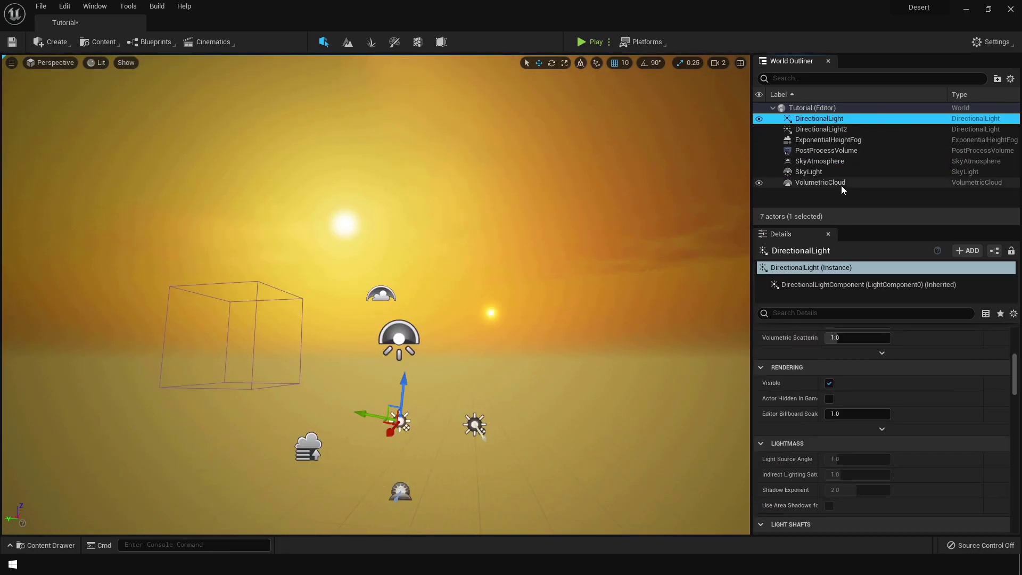
left_click(841, 182, "shift")
left_click(996, 79)
type("Lighting")
key("Return")
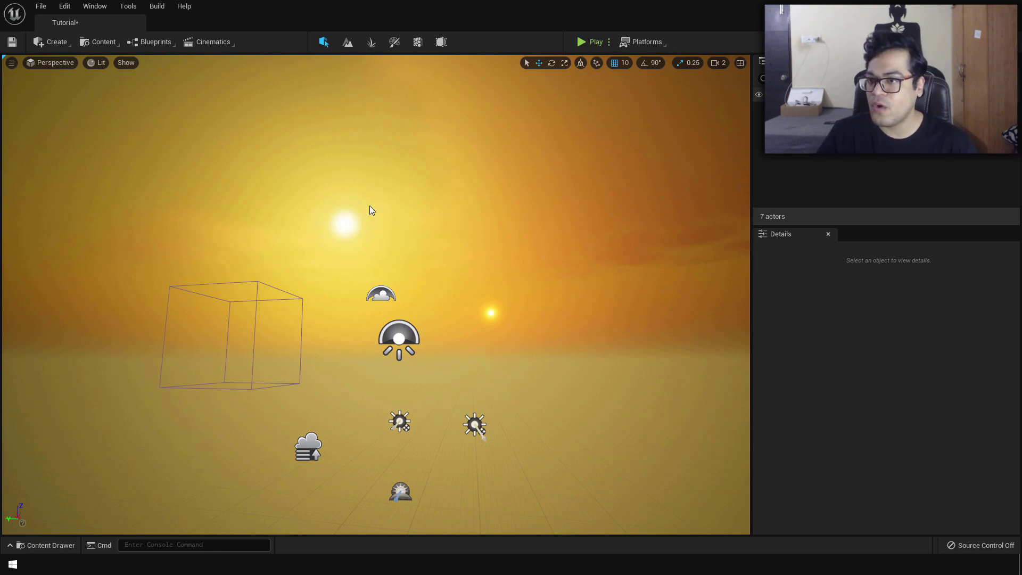
Create a landscape by importing the heightmap desert_height.png, and return to selection mode.
left_click(347, 43)
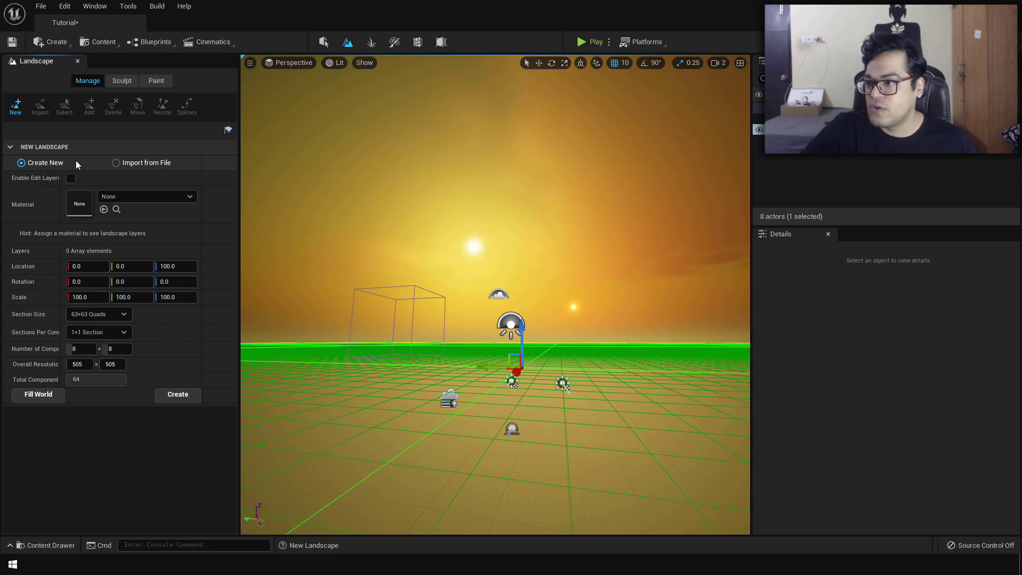
left_click(117, 162)
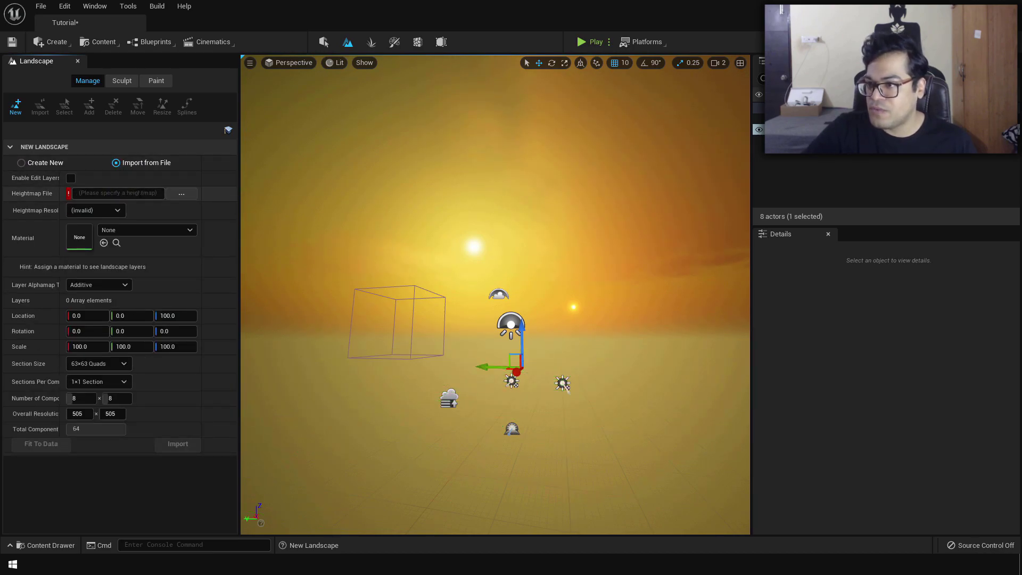
left_click(182, 194)
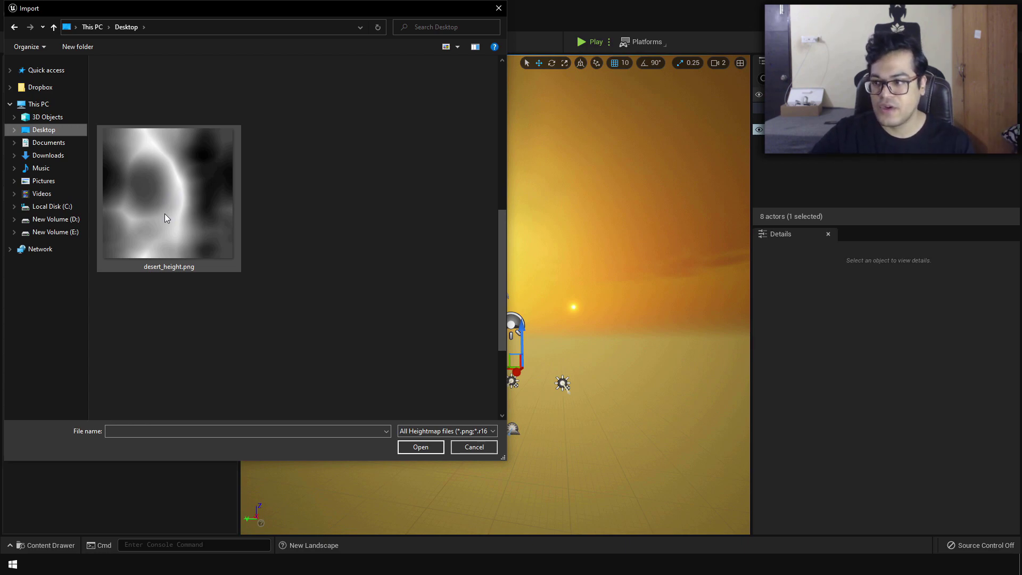
double_click(171, 194)
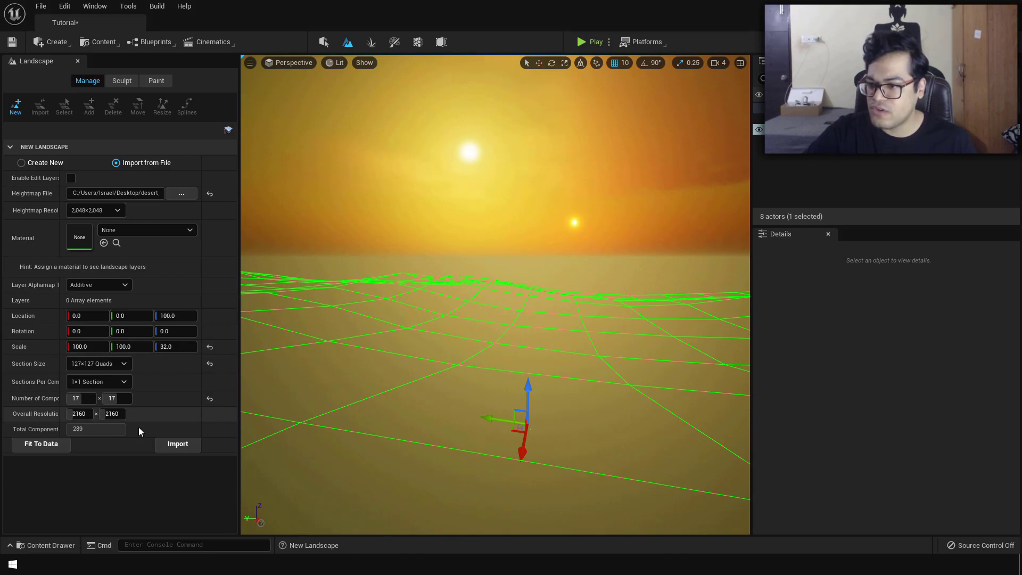
left_click(171, 445)
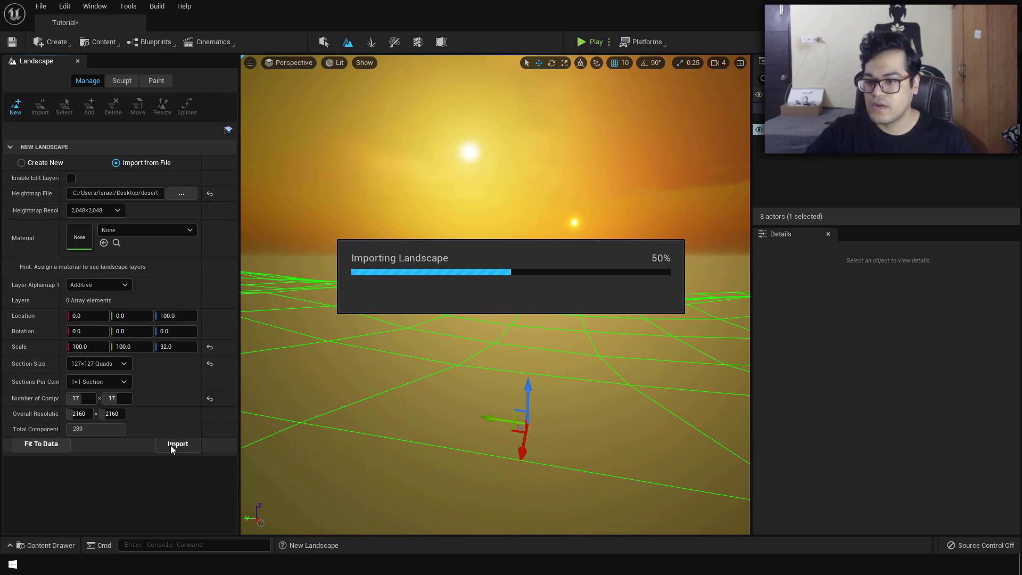
key("shift+1")
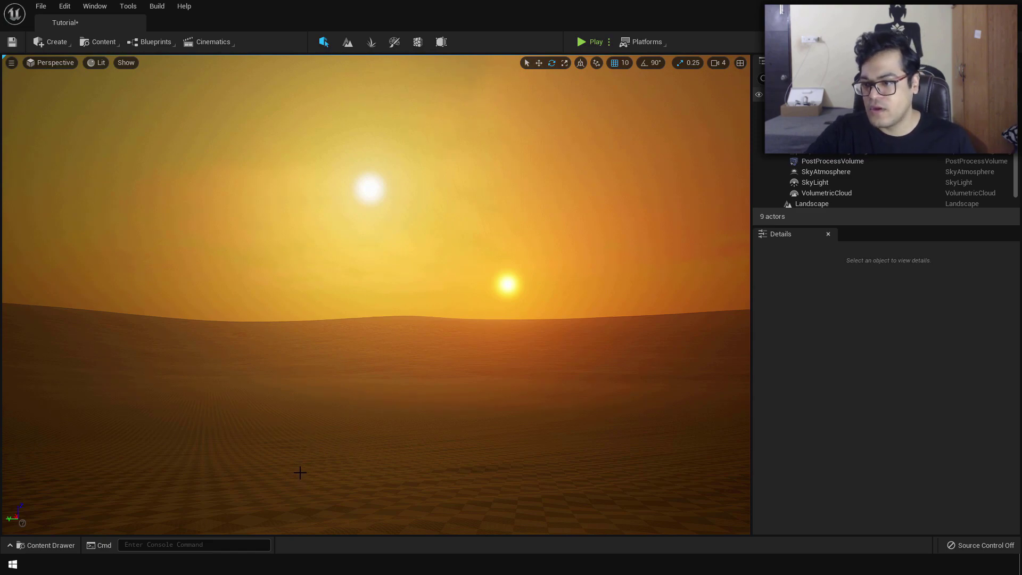
Browse the Essential Sands surface collection in Quixel Bridge.
left_click(48, 545)
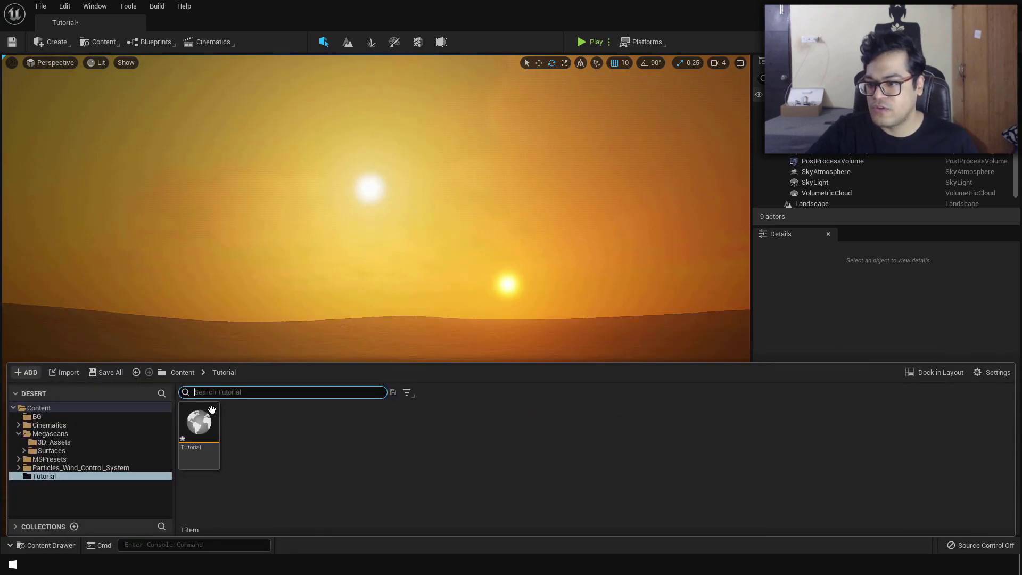
right_click(490, 454)
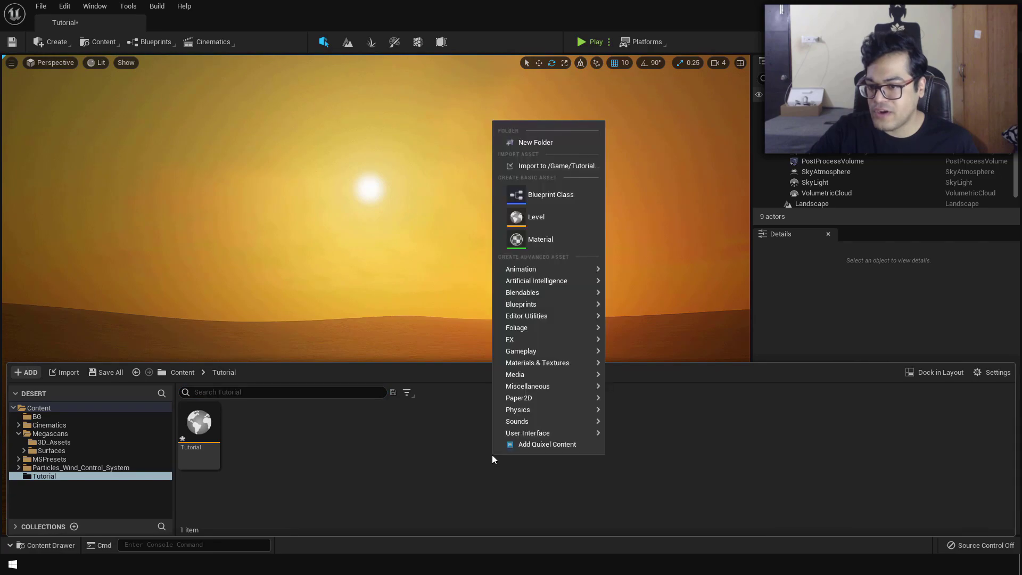
left_click(576, 444)
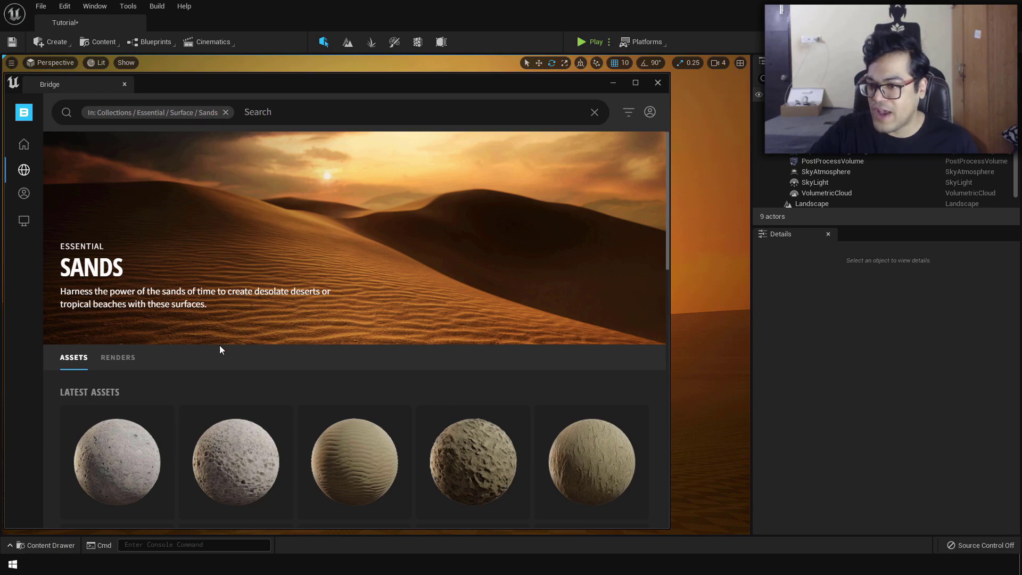
scroll(220, 349, "down", 2)
Assign MI_Rippled_Sand_vd3lecfs_8K as the landscape's material and inspect the sand ripples up close.
left_click(364, 355)
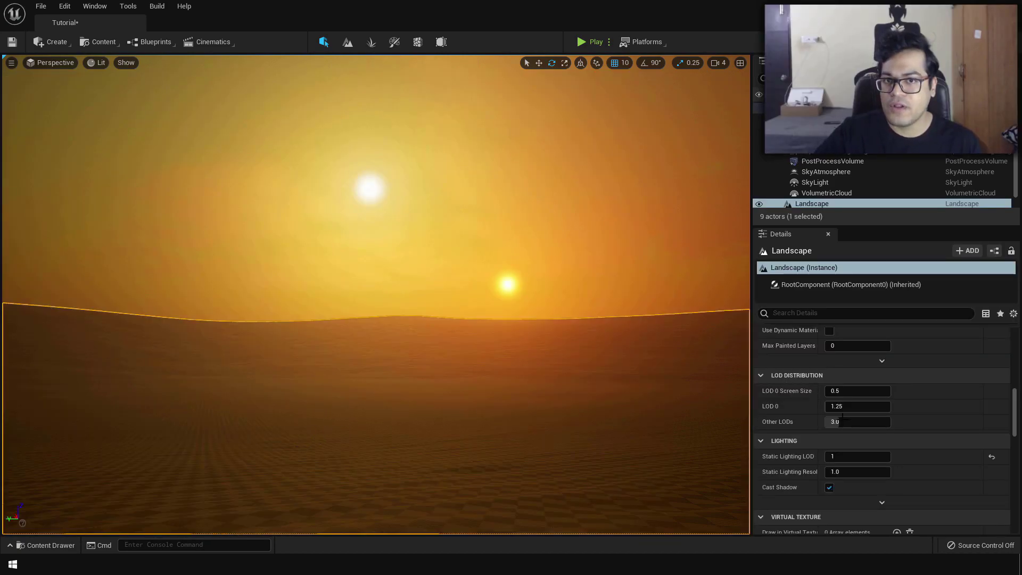
scroll(941, 452, "down", 5)
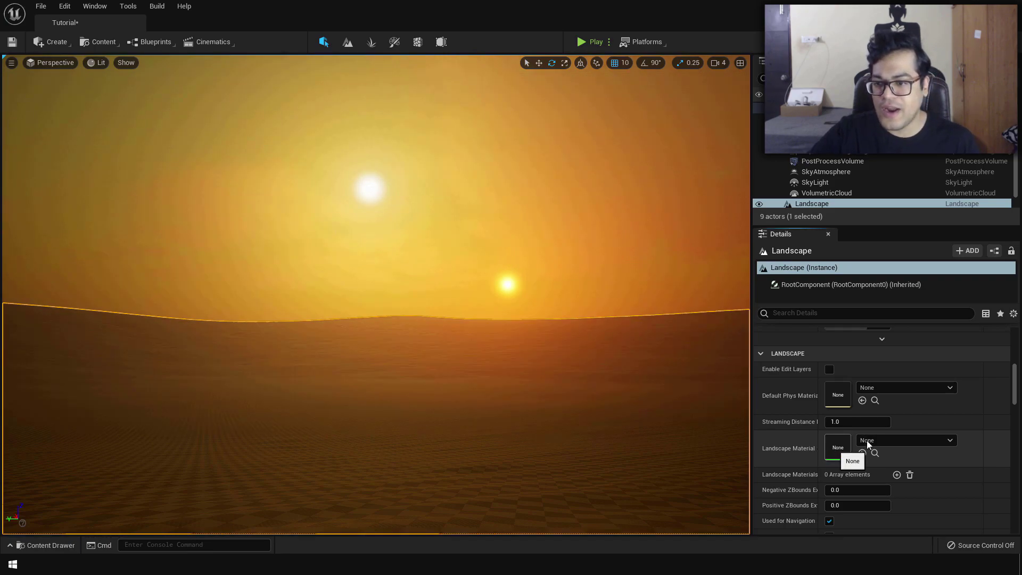
left_click(876, 440)
type("sand")
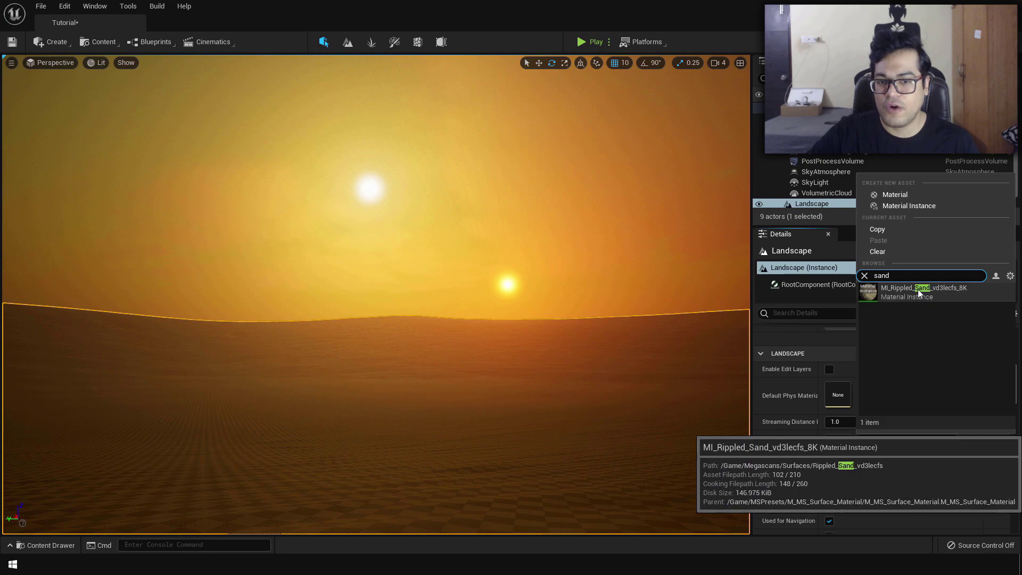
left_click(982, 292)
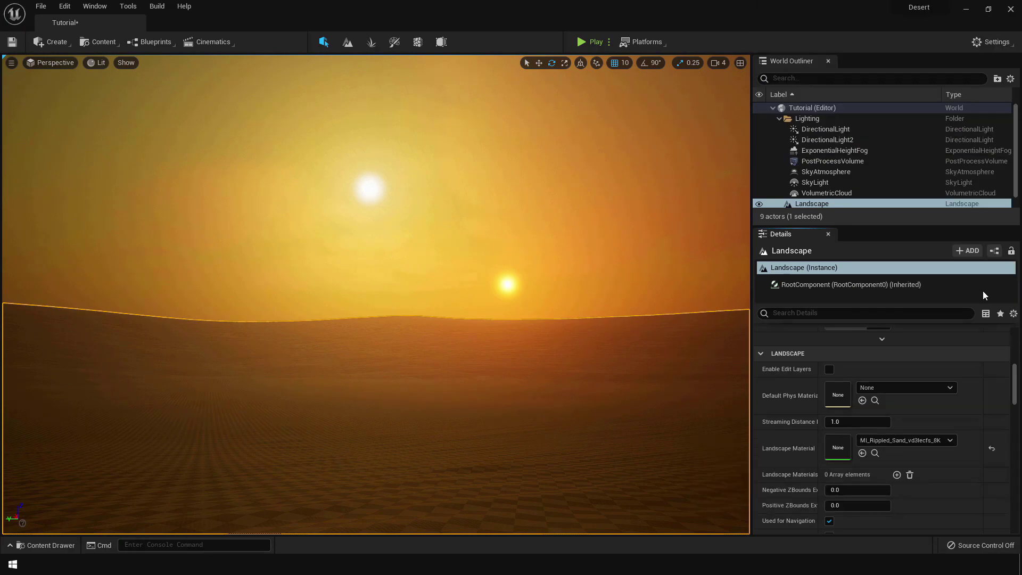
mouse_move(745, 366)
right_mouse_down()
mouse_move(746, 421)
mouse_move(745, 367)
right_mouse_up()
right_click_drag(472, 373, 471, 389)
key("Escape")
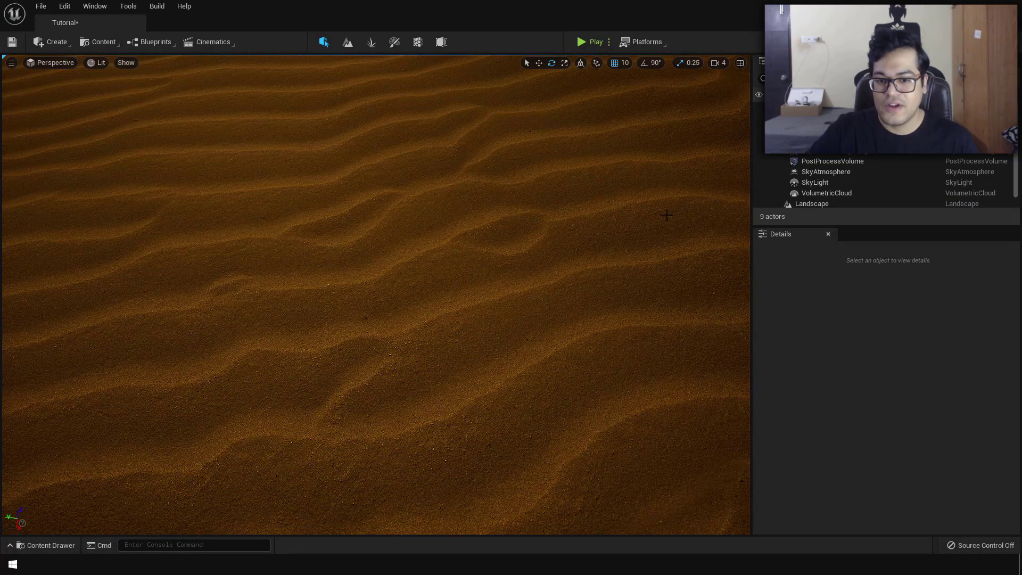
Open the landscape's rippled sand material instance and review its Tiling X and Tiling Y values.
left_click(520, 286)
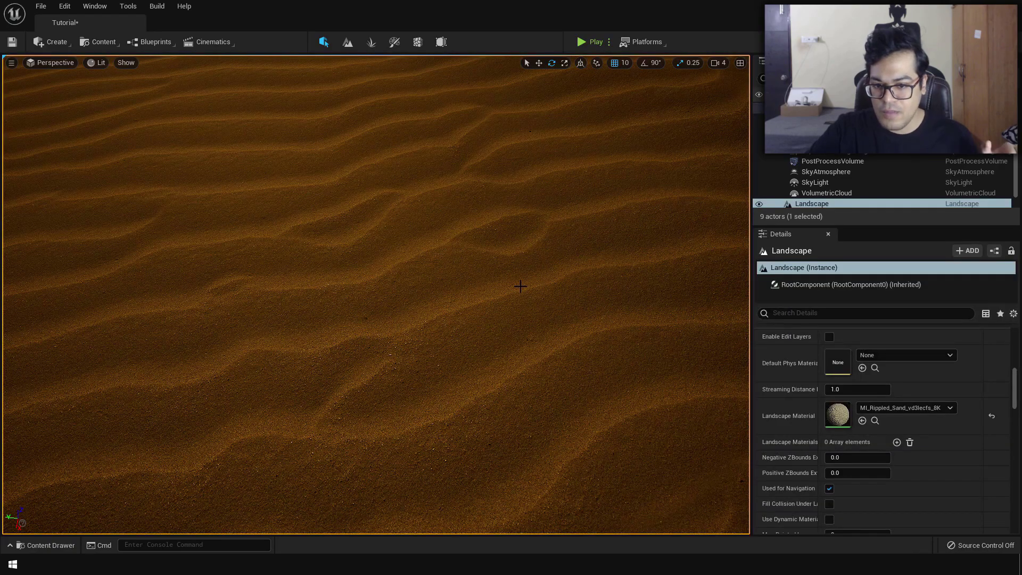
double_click(842, 422)
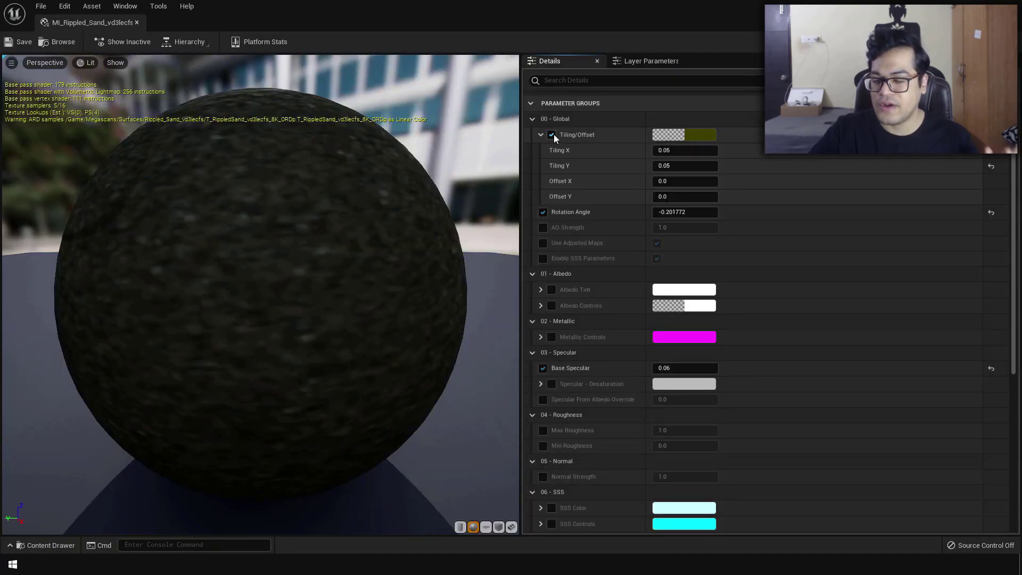
left_click(673, 154)
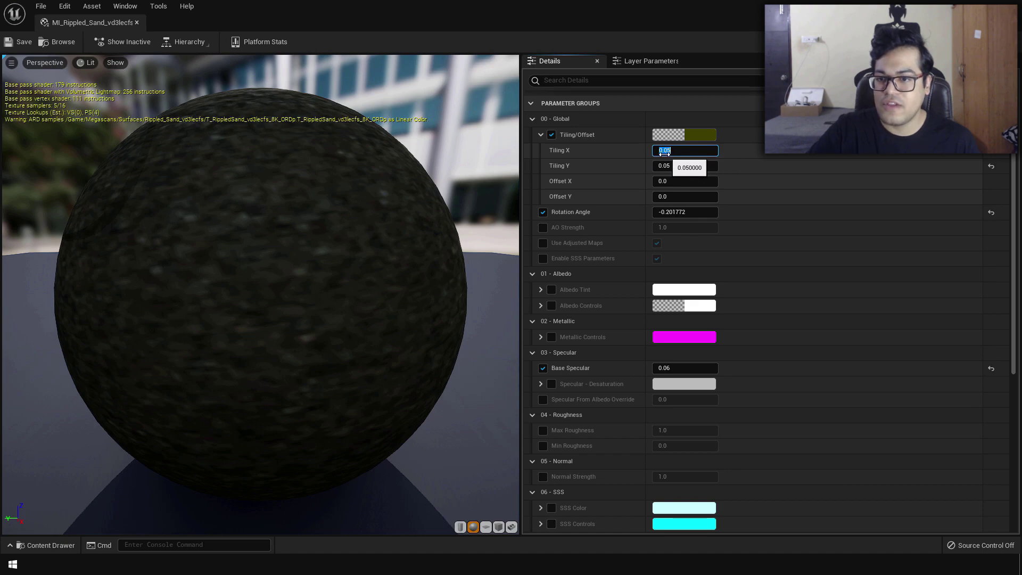
key("Tab")
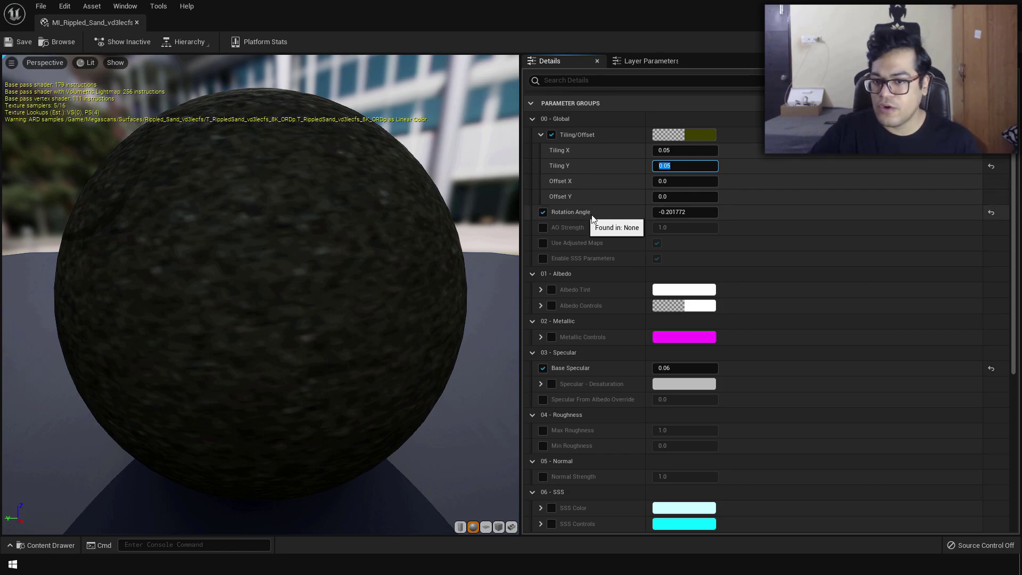
Place the material instance editor beside the viewport and slightly adjust the sand's rotation angle.
left_click_drag(493, 5, 741, 120)
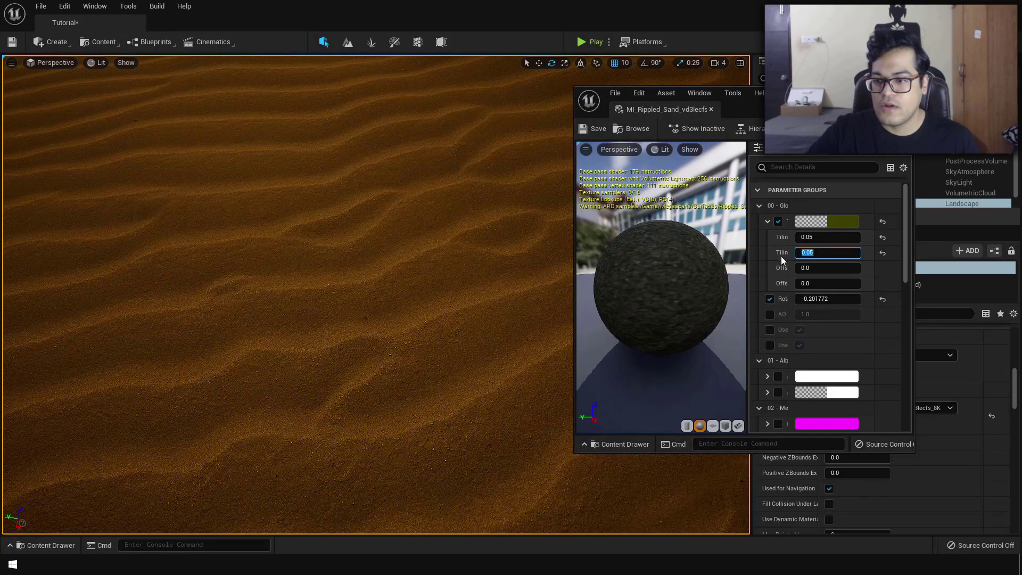
right_click_drag(543, 296, 543, 239)
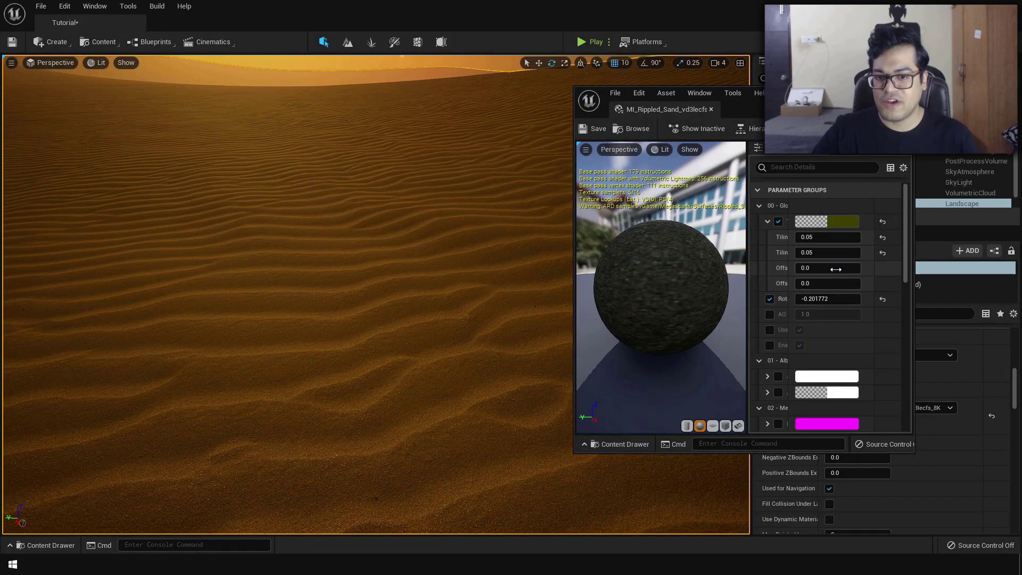
left_click_drag(822, 299, 825, 299)
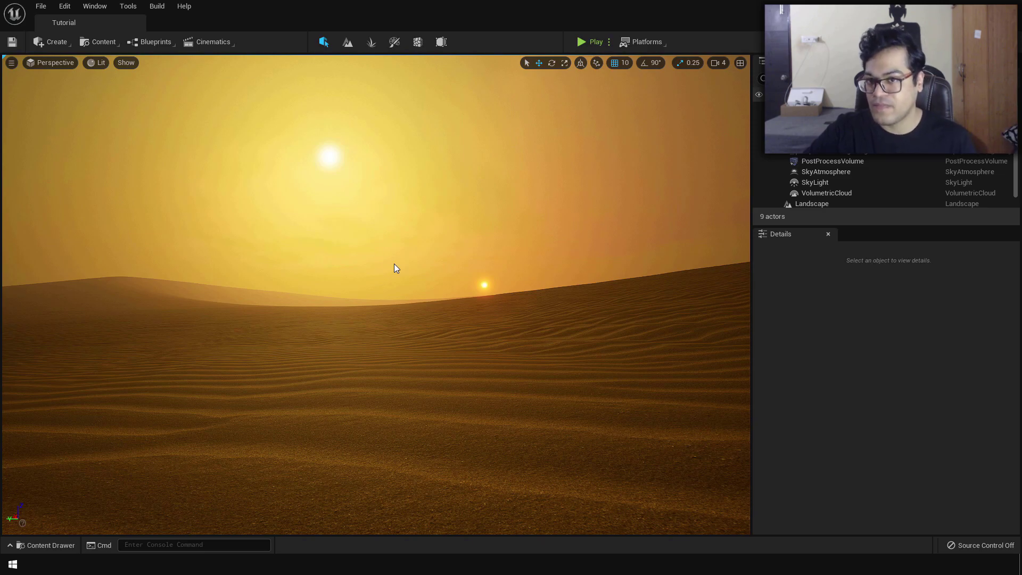
Add a Cine Camera Actor to the level and choose 16:9 Digital Film as its filmback.
left_click(59, 43)
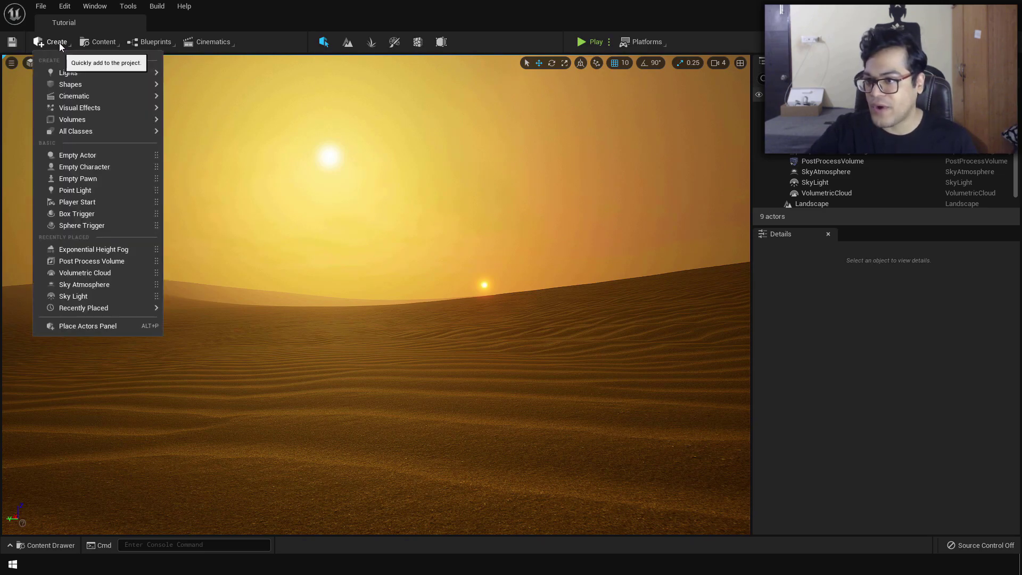
mouse_move(97, 101)
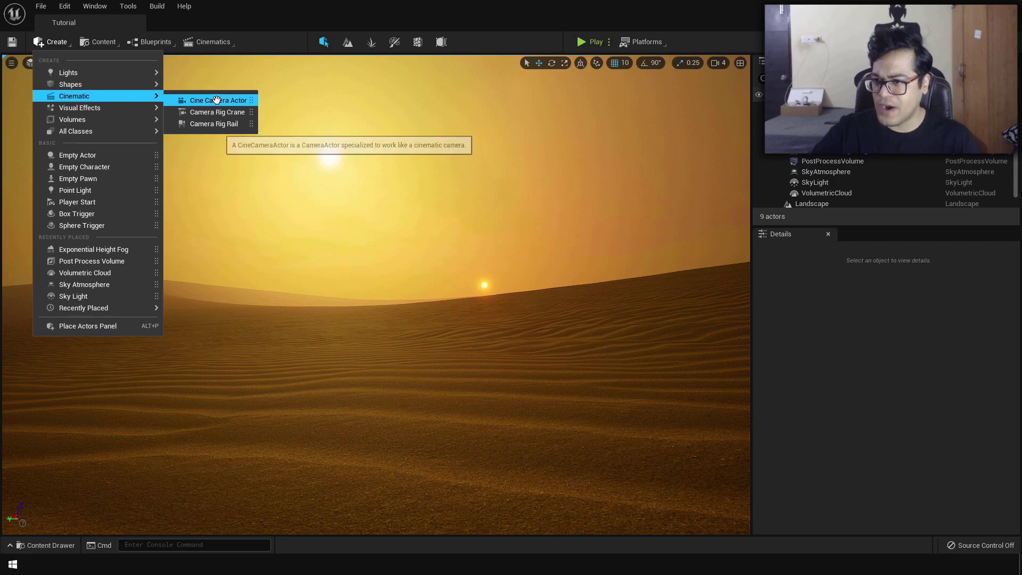
left_click(217, 101)
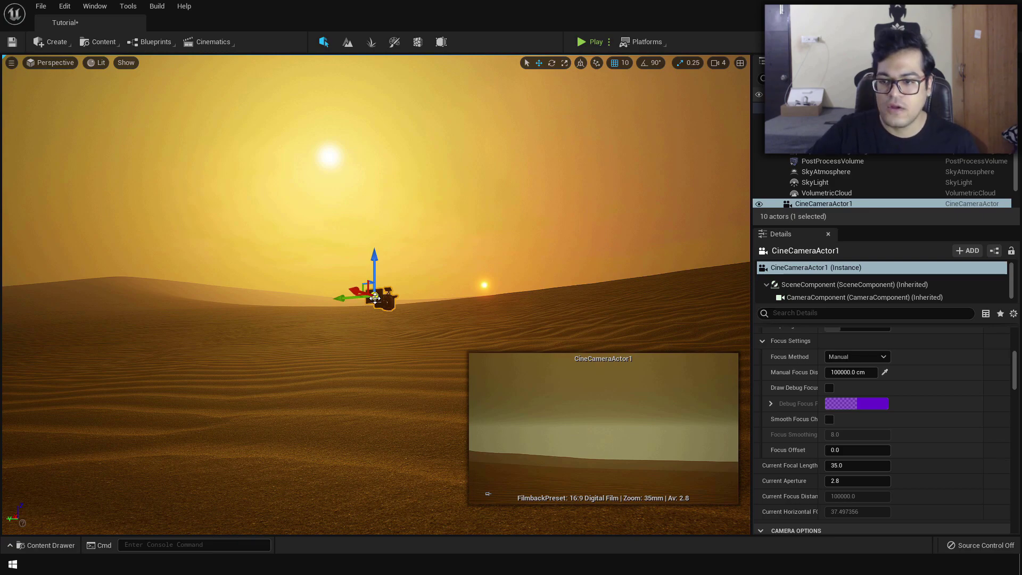
scroll(873, 431, "up", 6)
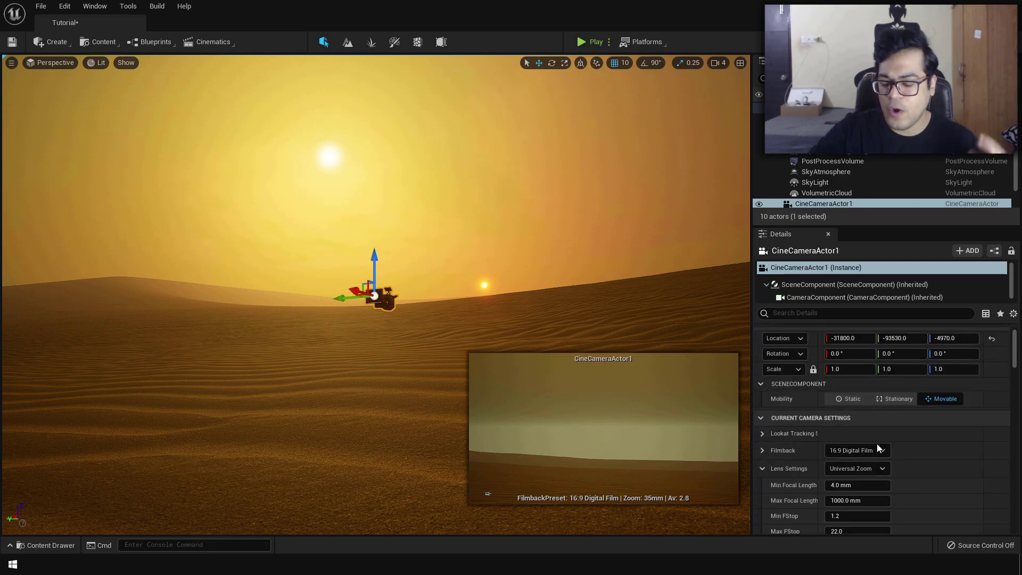
left_click(864, 403)
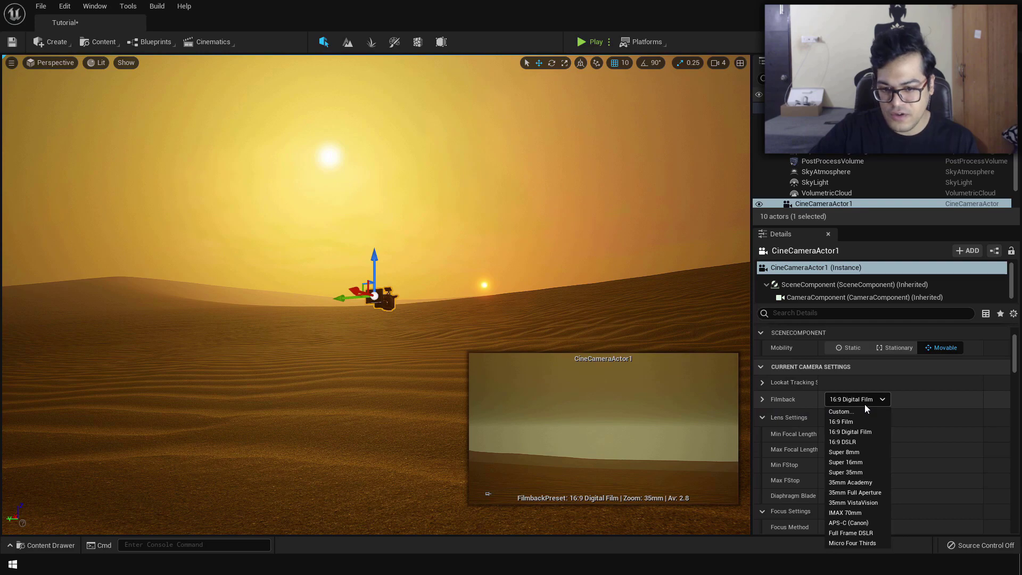
left_click(861, 431)
Set the cine camera's minimum and maximum focal lengths to 18 mm.
left_click(863, 416)
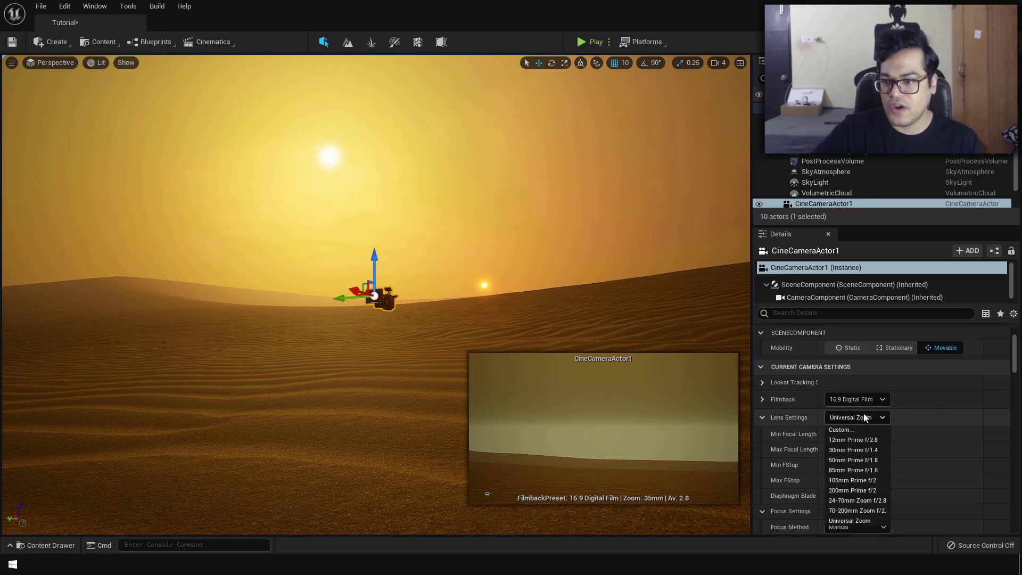
left_click(857, 421)
left_click(859, 434)
type("18")
left_click(859, 449)
type("18")
key("Return")
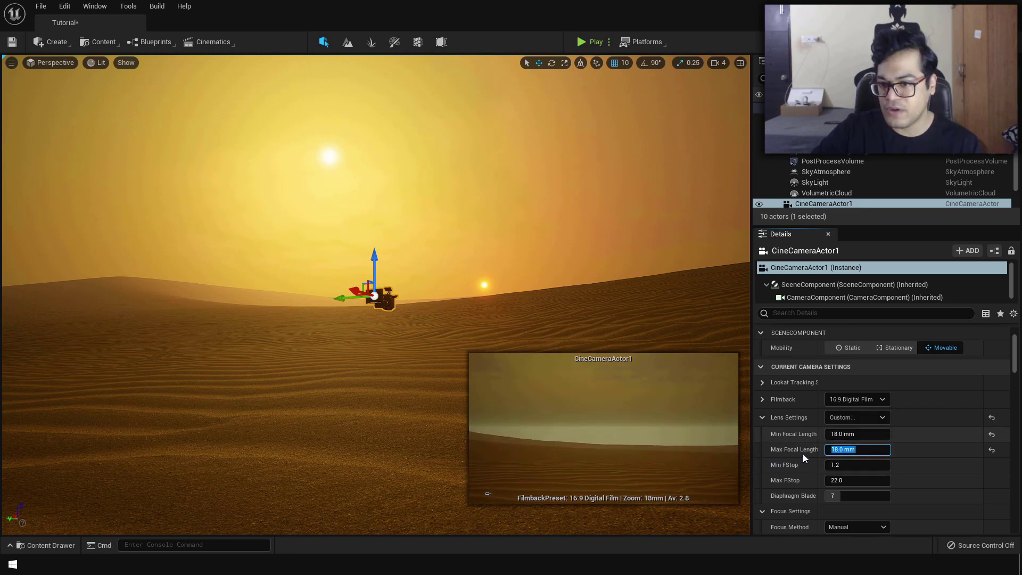
Set the camera's diaphragm blade count to 16 and its current aperture to 1.4.
left_click(836, 496)
type("16")
scroll(805, 501, "down", 1)
scroll(805, 493, "down", 9)
left_click(838, 481)
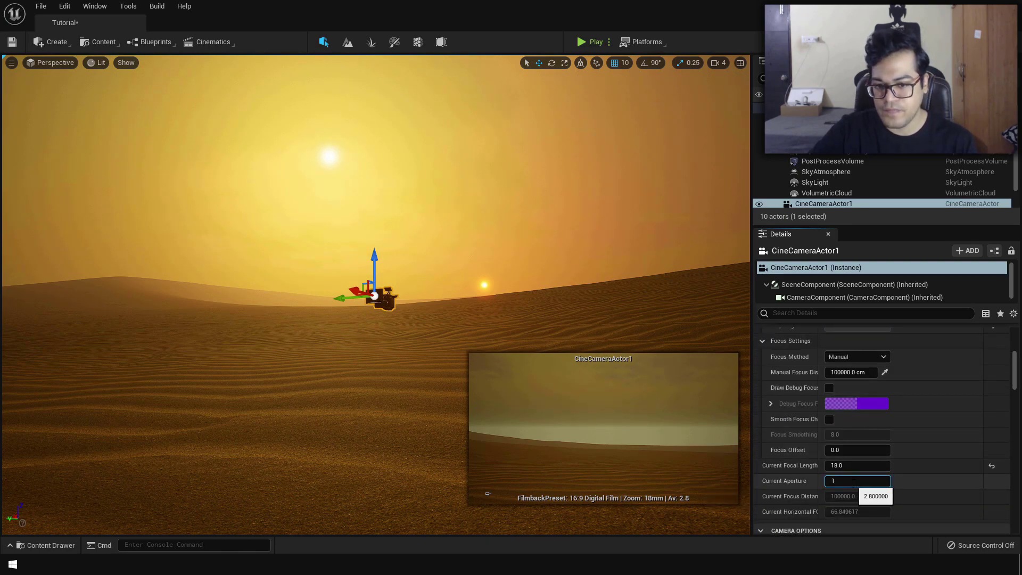
key("Return")
left_click(832, 482)
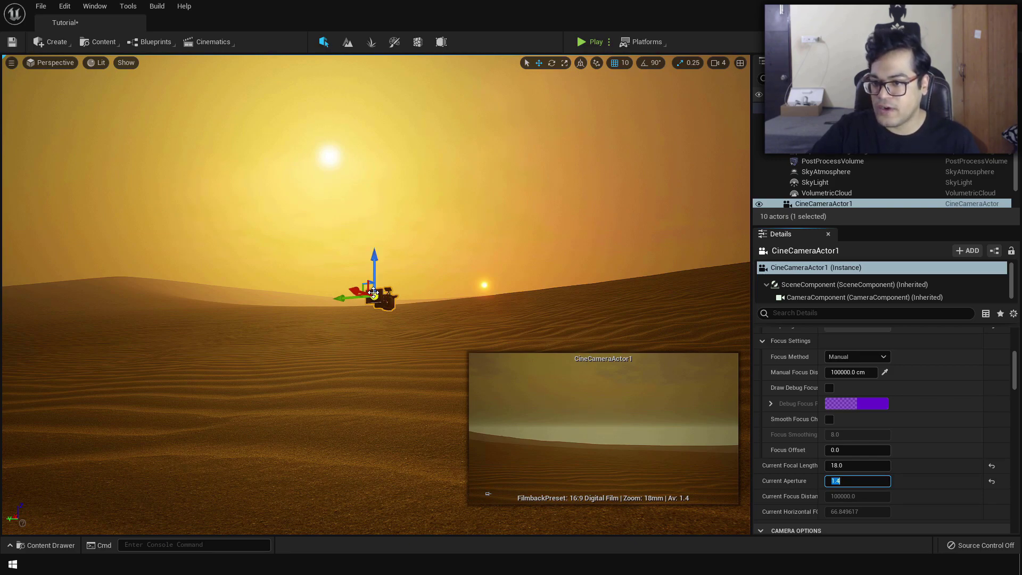
Snap the cine camera to the current perspective view.
right_click(373, 243)
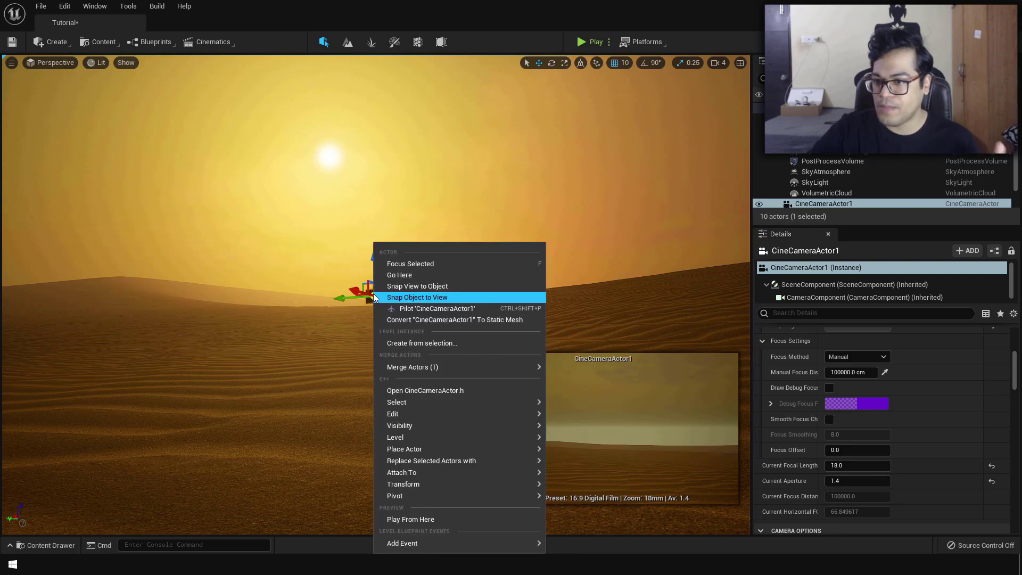
left_click(468, 297)
Switch to the cinematic viewport and look through CineCameraActor1.
left_click(65, 65)
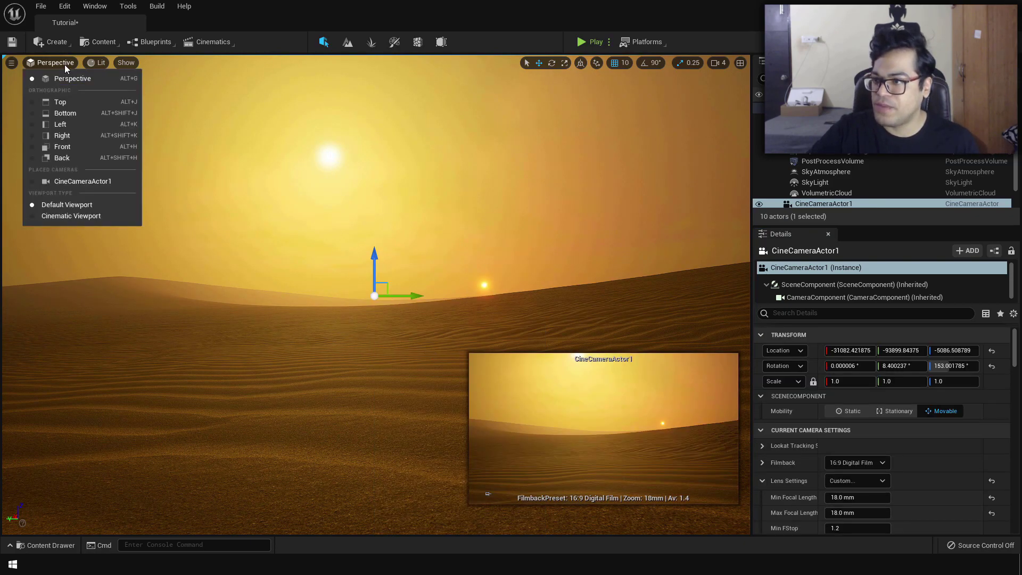
left_click(79, 215)
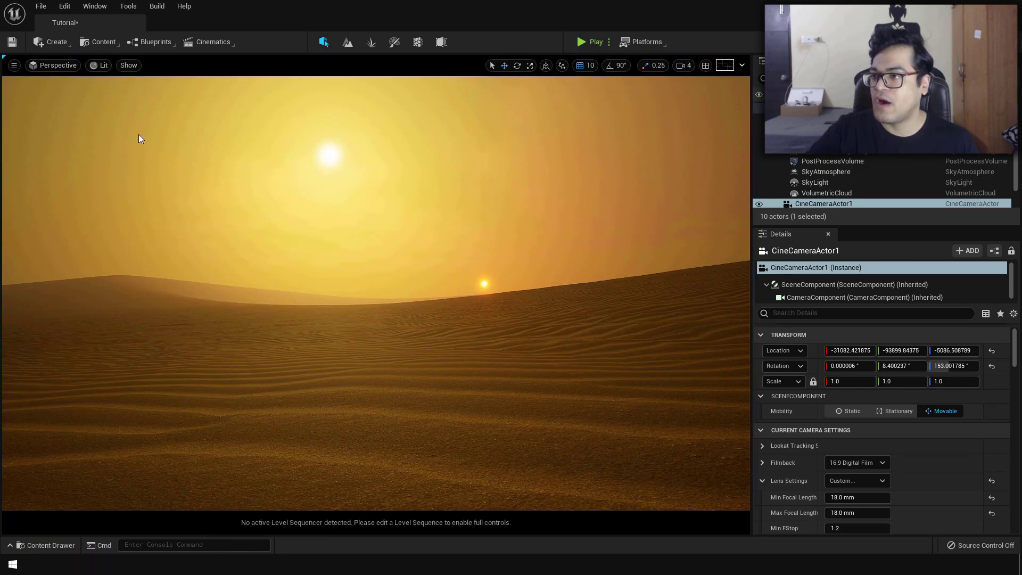
left_click(66, 65)
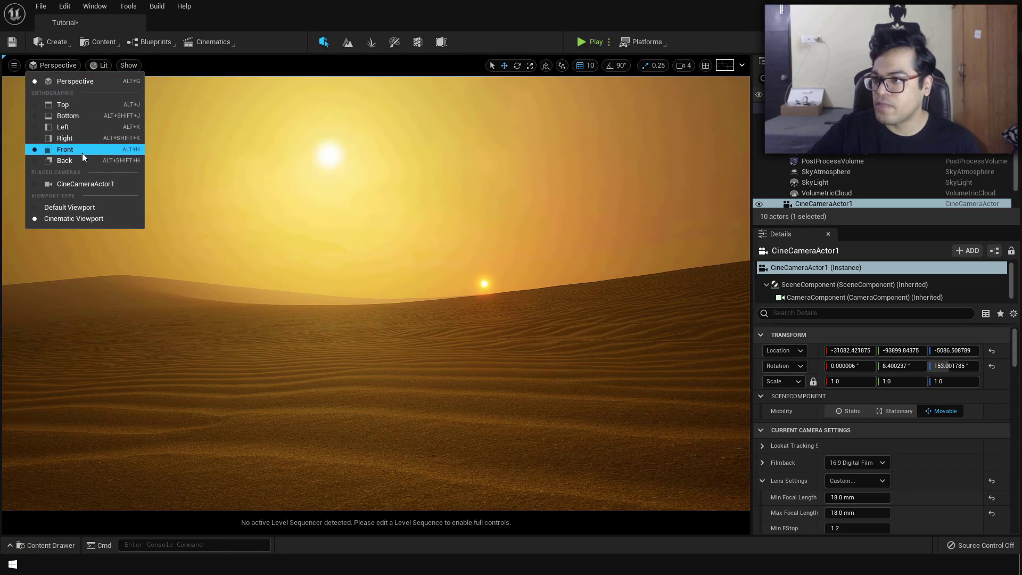
left_click(76, 182)
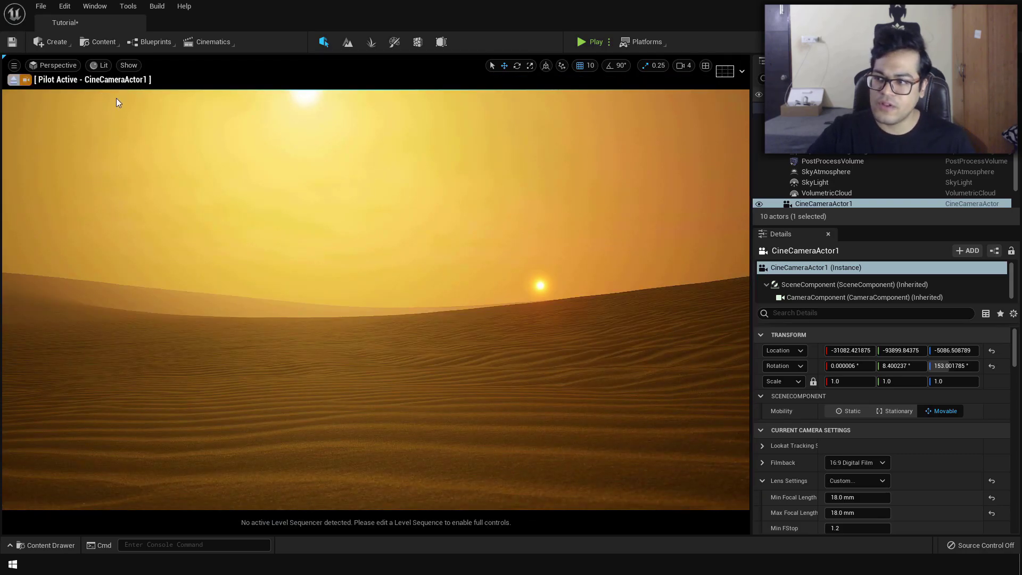
Tilt the piloted cine camera upward so both suns sit fully in frame above the dunes.
left_click(54, 66)
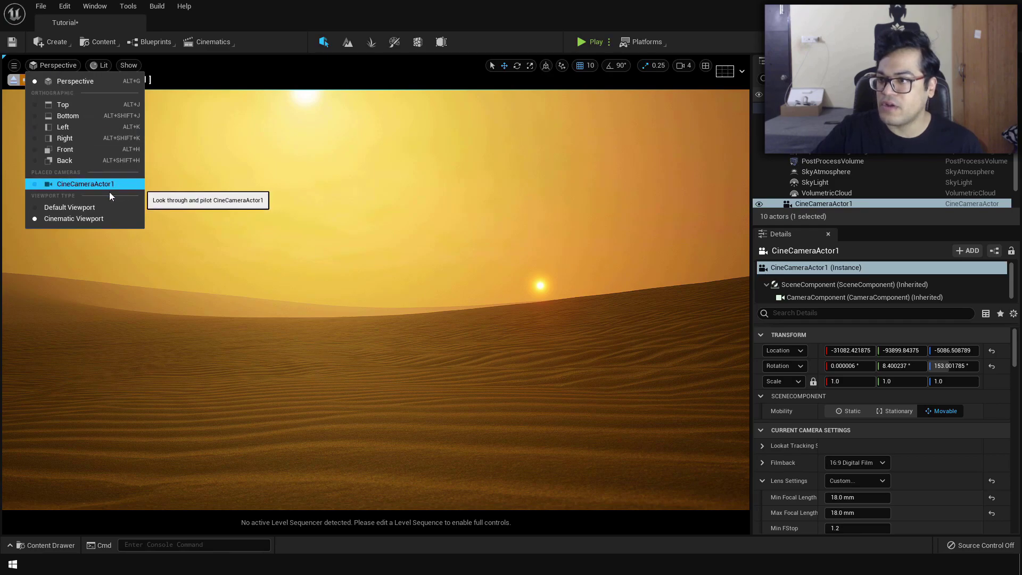
key("Escape")
key("Escape")
right_click_drag(372, 298, 395, 336)
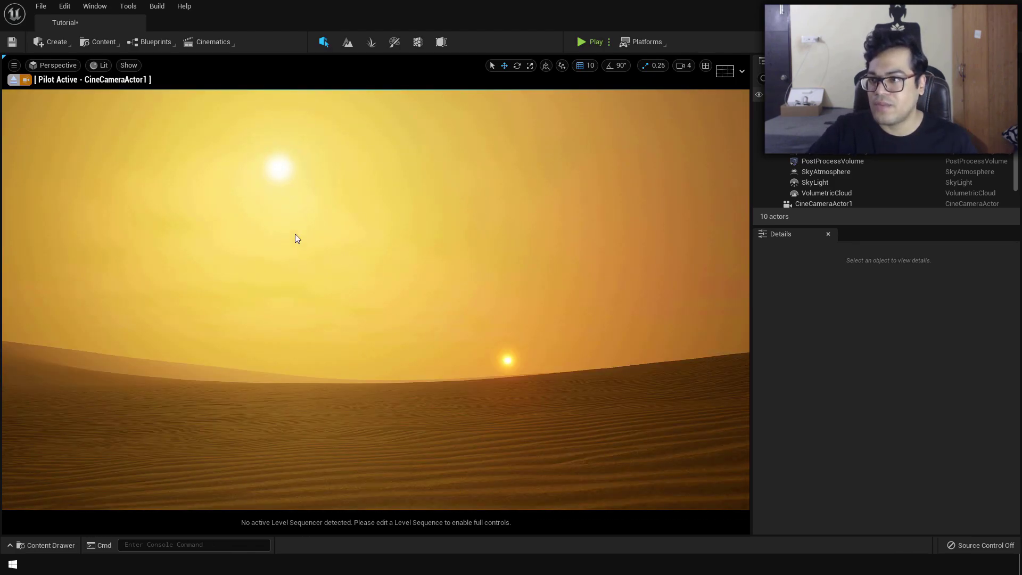
Add a level sequence named SQ_TUT and save it in the Tutorial folder.
left_click(217, 45)
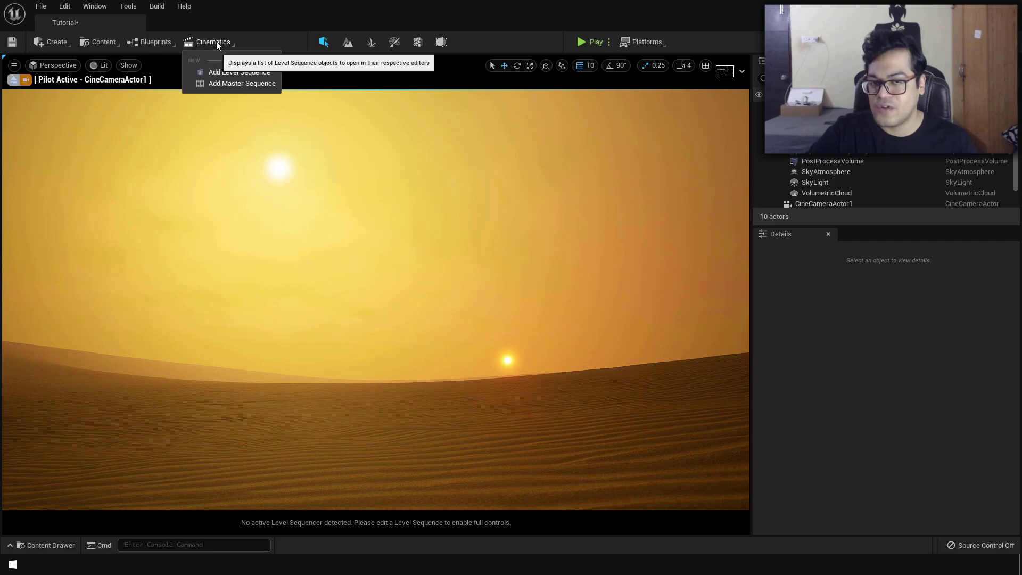
left_click(233, 69)
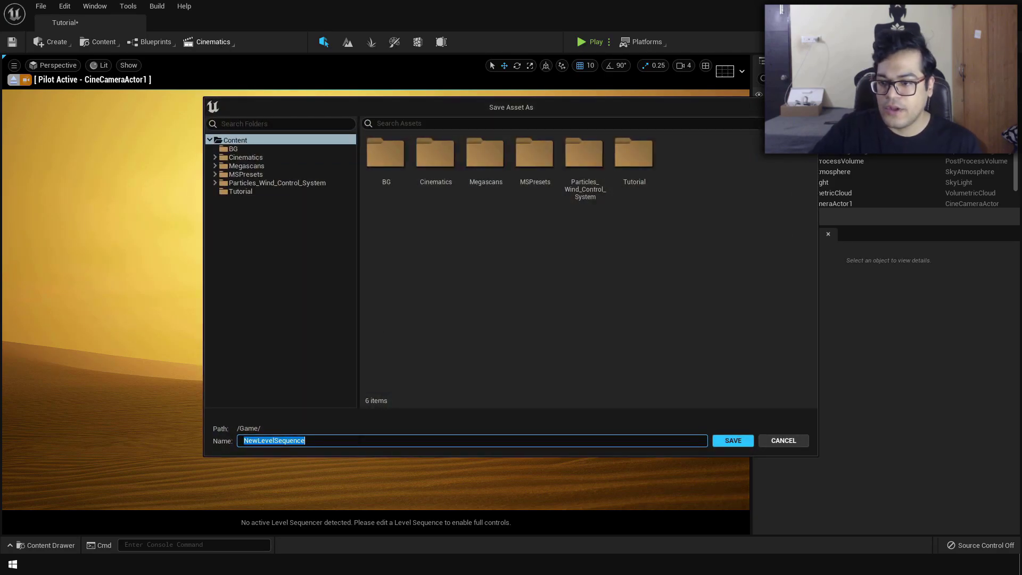
type("SQ_T")
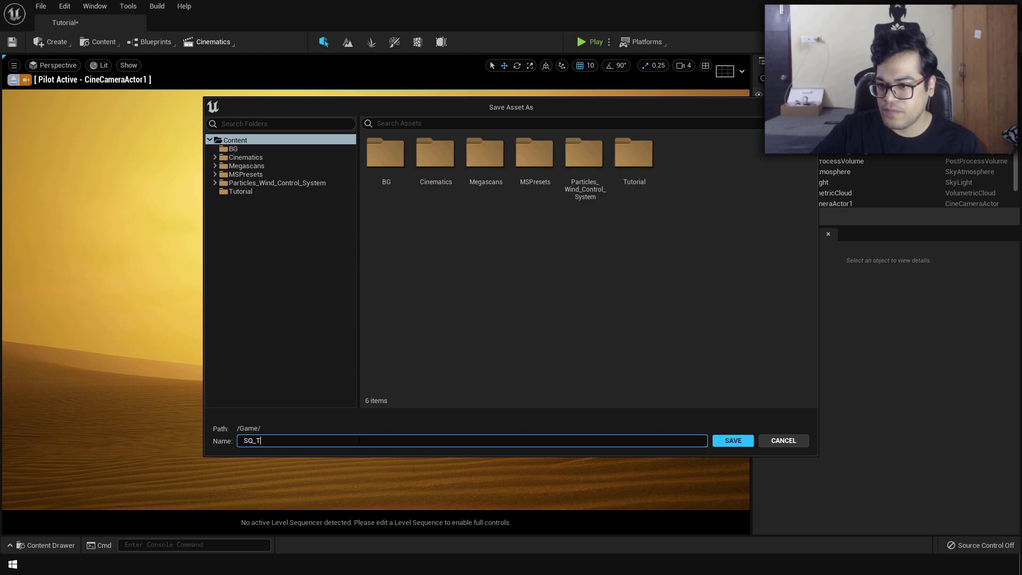
type("UT")
double_click(634, 160)
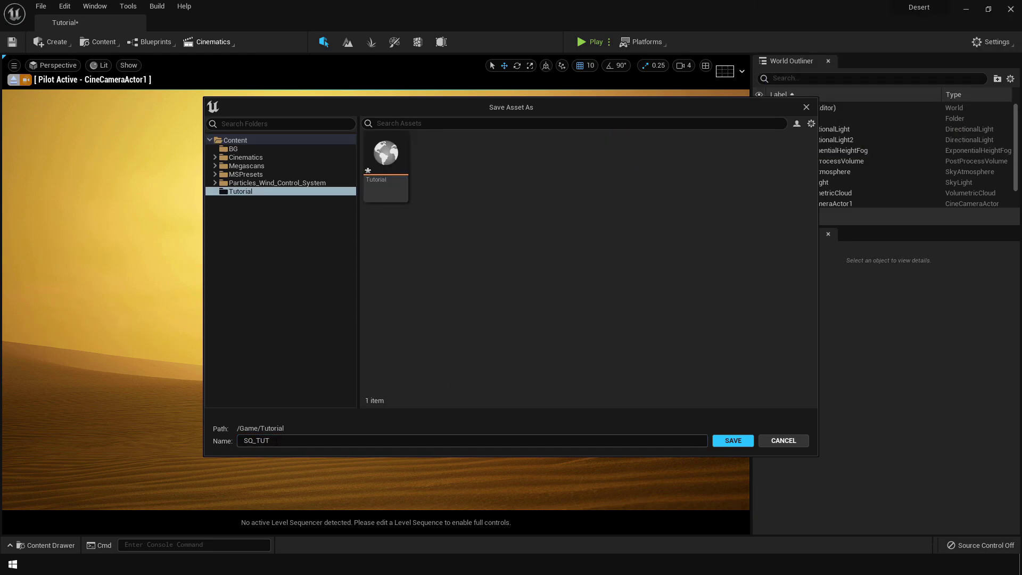
left_click(733, 440)
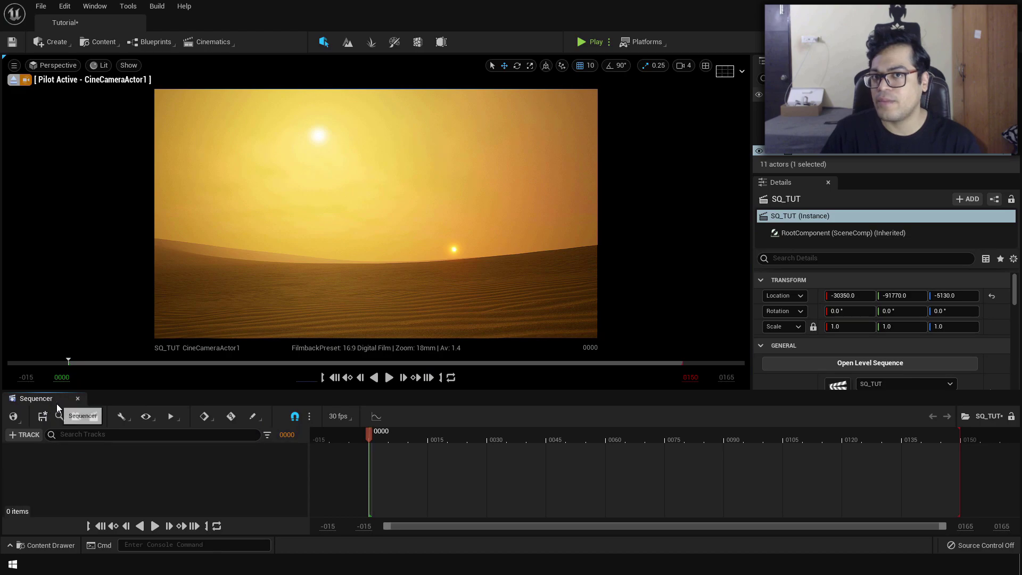
Save the new sequence and set its display rate to 24 fps (film).
left_click(42, 417)
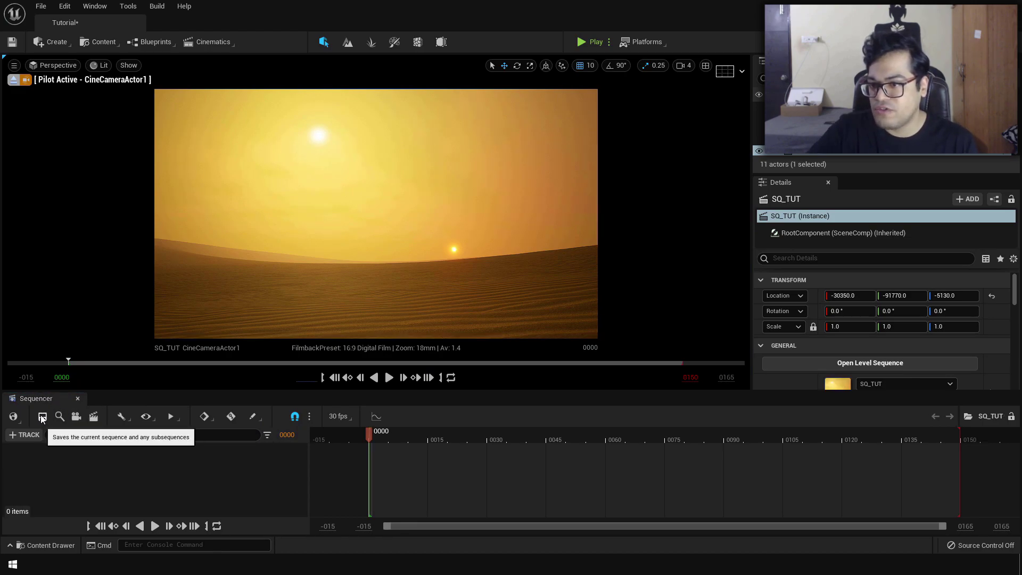
left_click(339, 417)
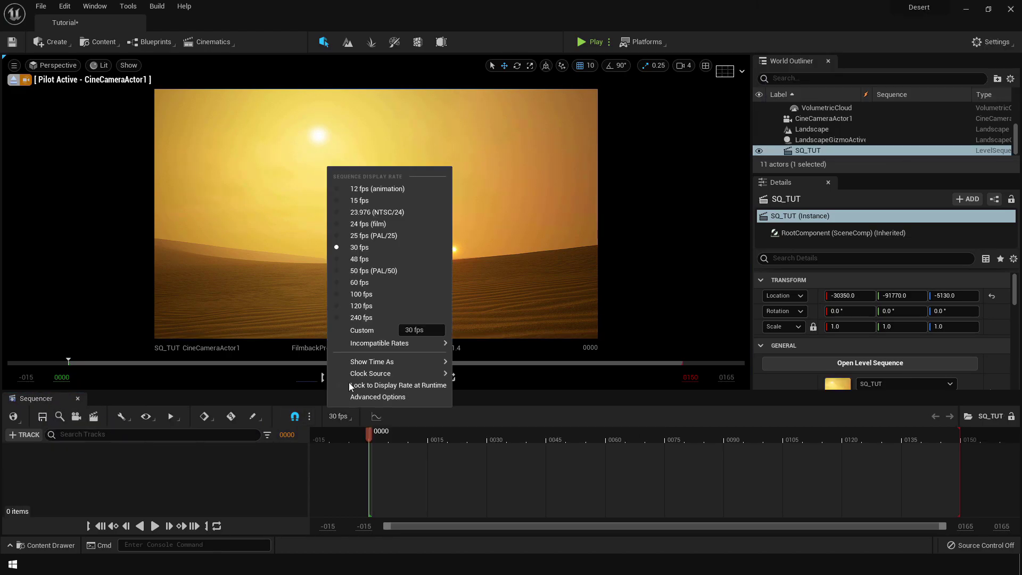
left_click(363, 224)
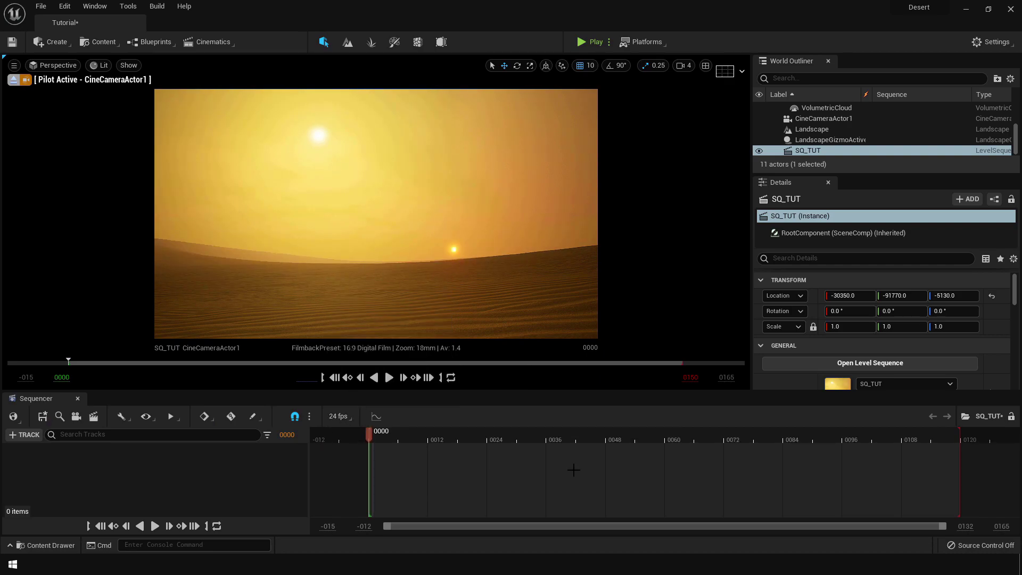
Add CineCameraActor1 from the World Outliner to the SQ_TUT sequence as a camera track.
left_click_drag(803, 173, 803, 298)
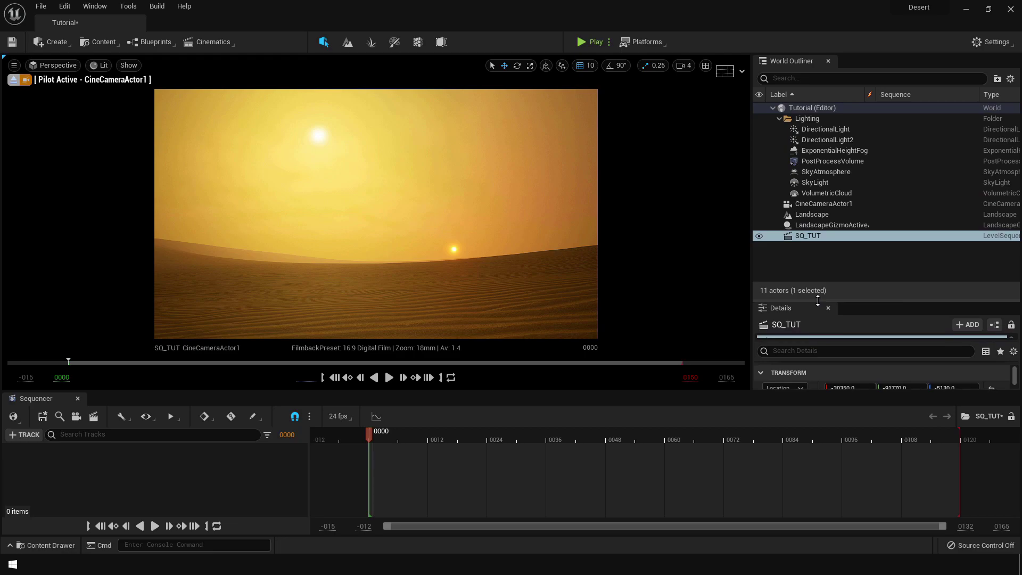
left_click(821, 204)
left_click_drag(821, 207, 425, 457)
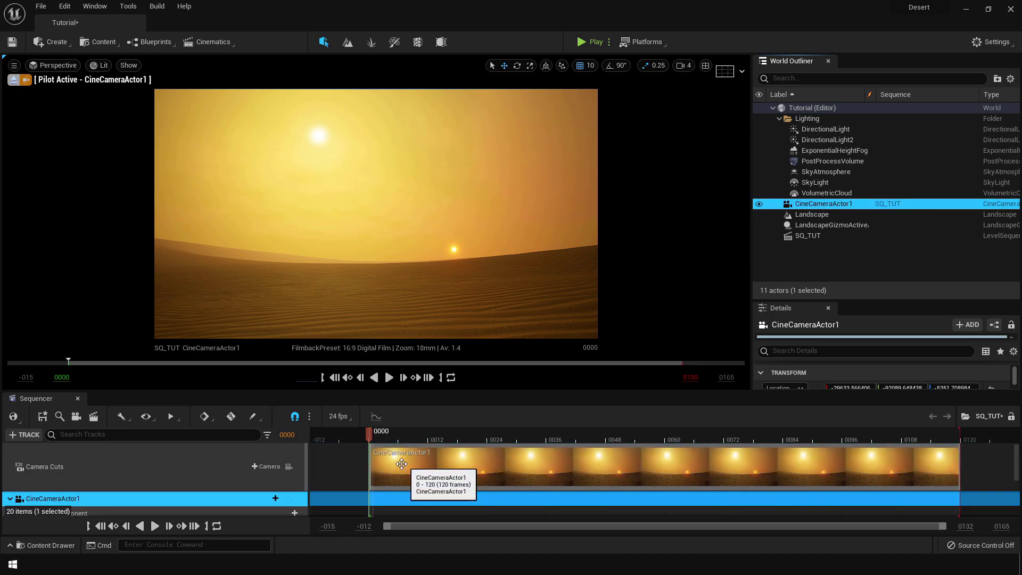
scroll(127, 486, "down", 2)
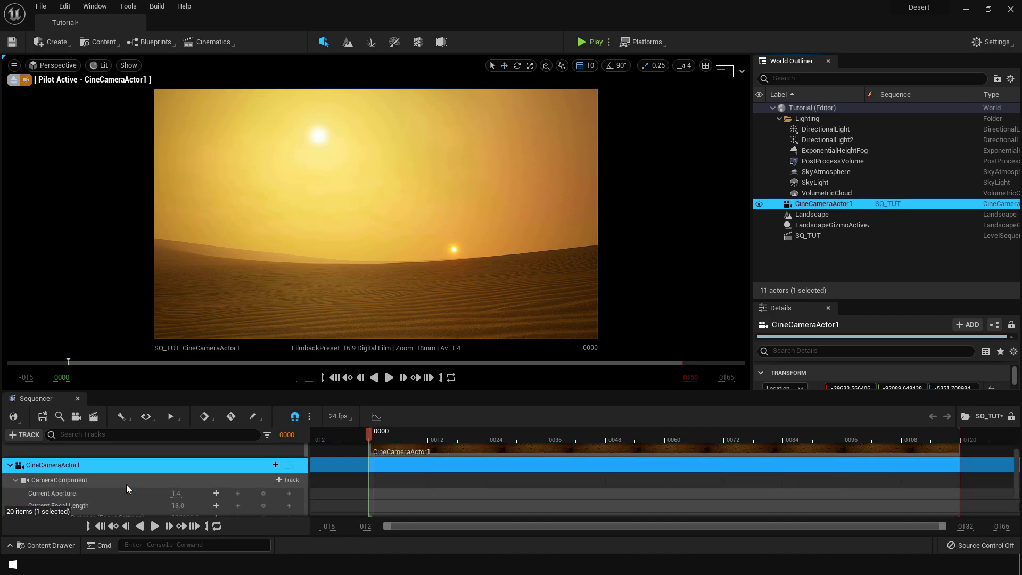
scroll(126, 484, "up", 2)
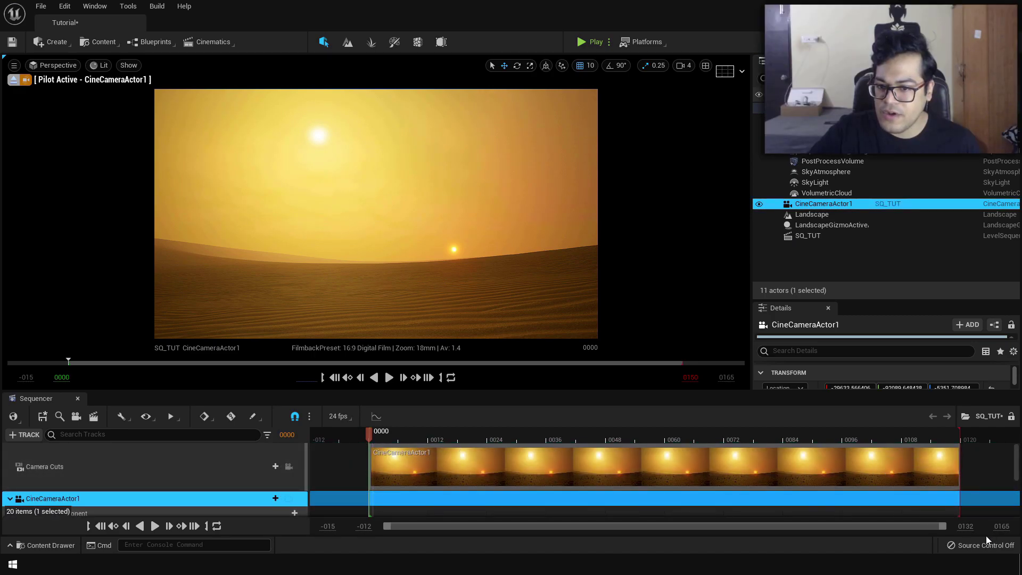
Enlarge the Sequencer, extend its view range to frame 285 and set the playback end to frame 200.
left_click_drag(718, 391, 718, 322)
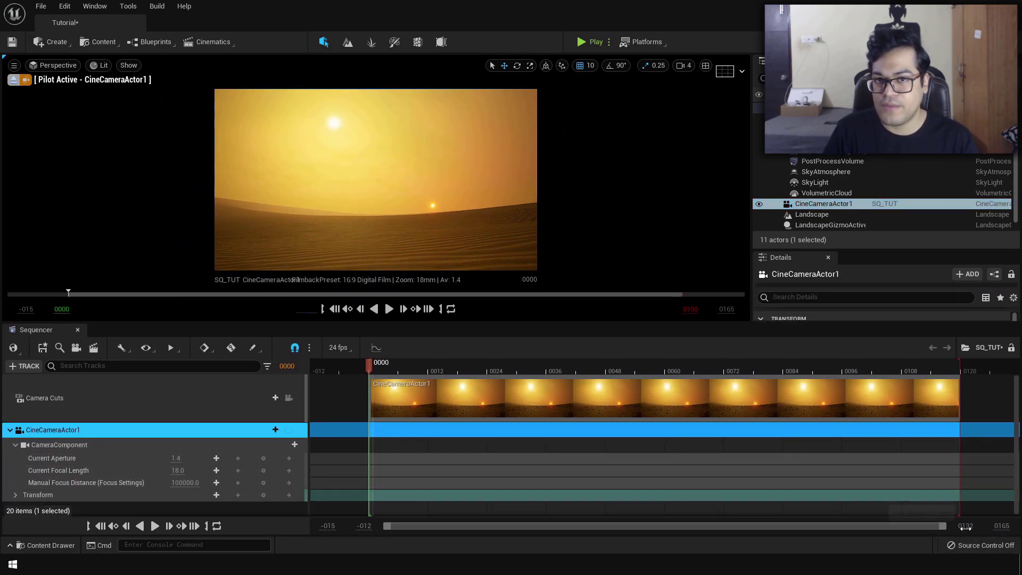
left_click_drag(966, 527, 1014, 527)
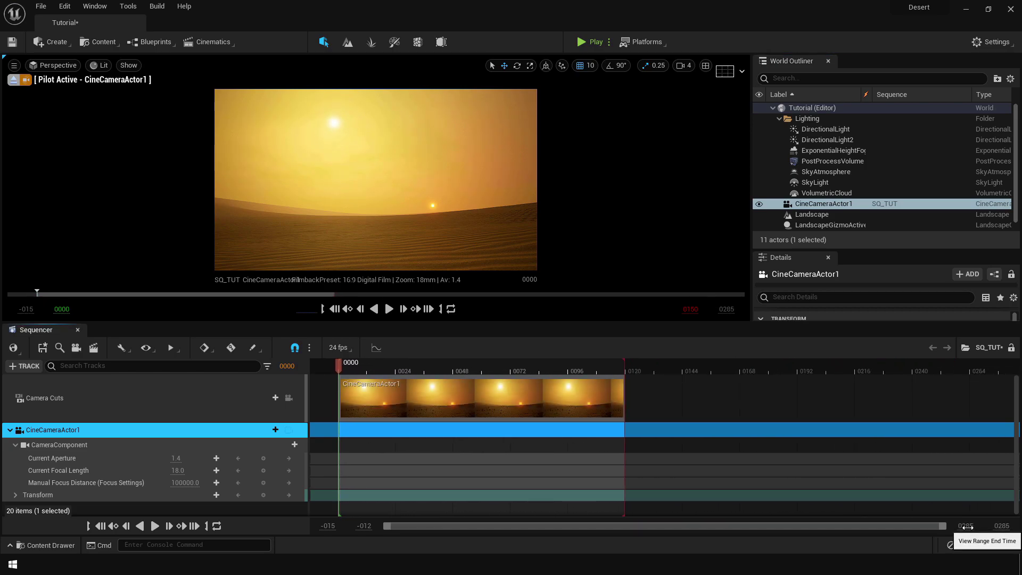
mouse_move(661, 371)
left_mouse_down()
mouse_move(767, 399)
mouse_move(853, 400)
left_mouse_up()
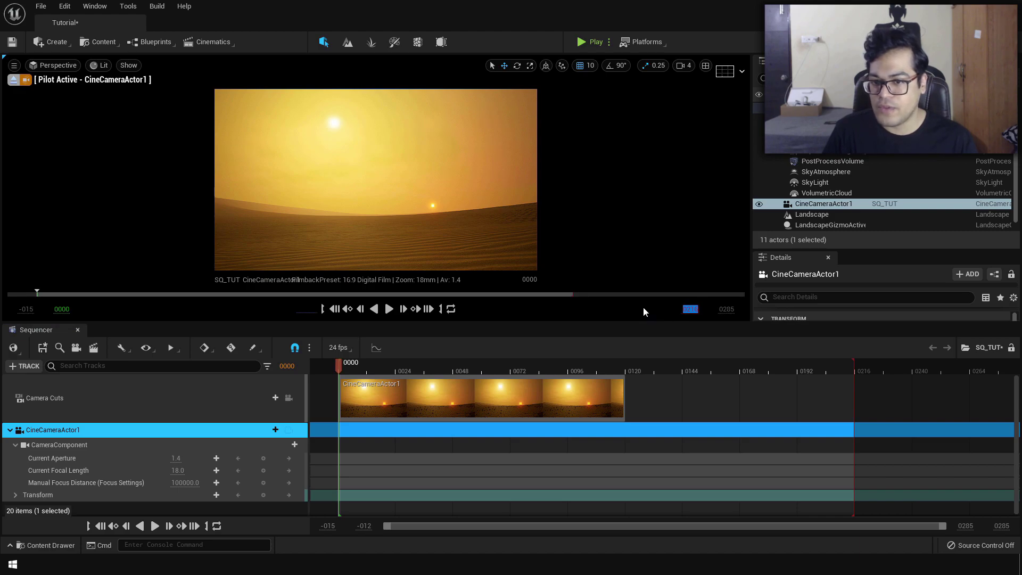
type("00")
key("Return")
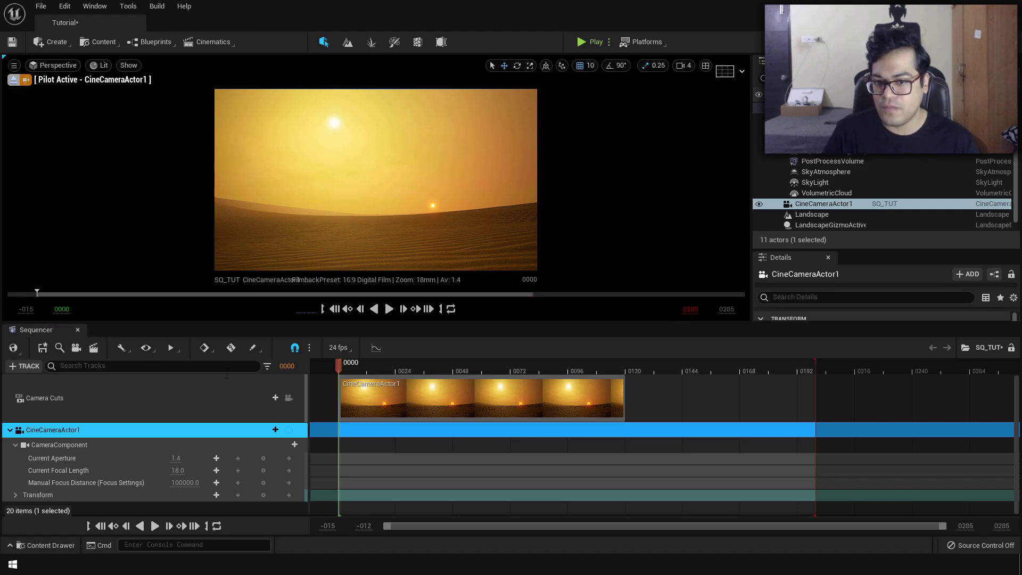
Stretch the CineCameraActor1 camera cut past both ends of the playback range.
left_click(386, 366)
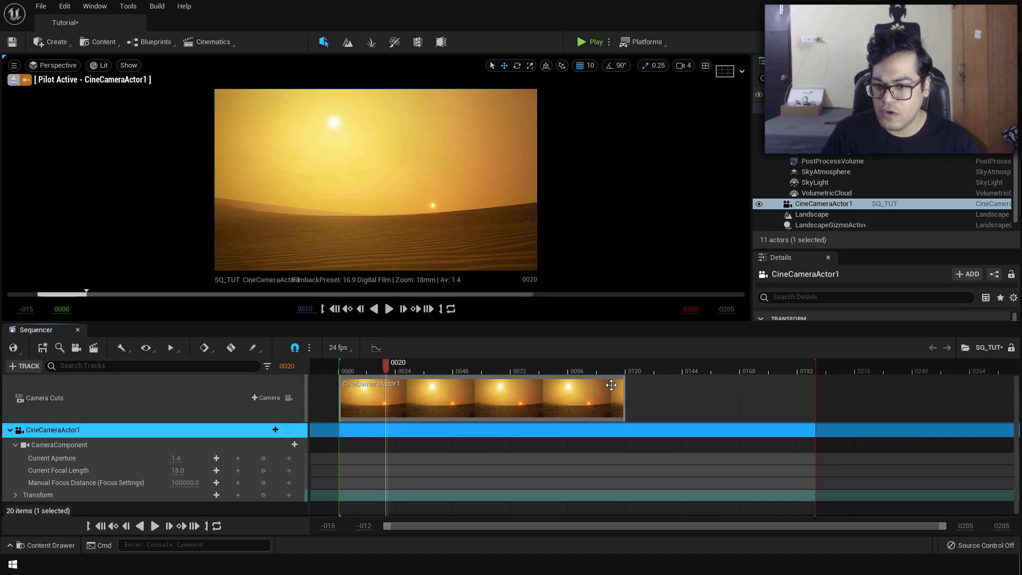
left_click_drag(623, 402, 833, 404)
left_click_drag(340, 404, 318, 404)
left_click_drag(369, 375, 422, 368)
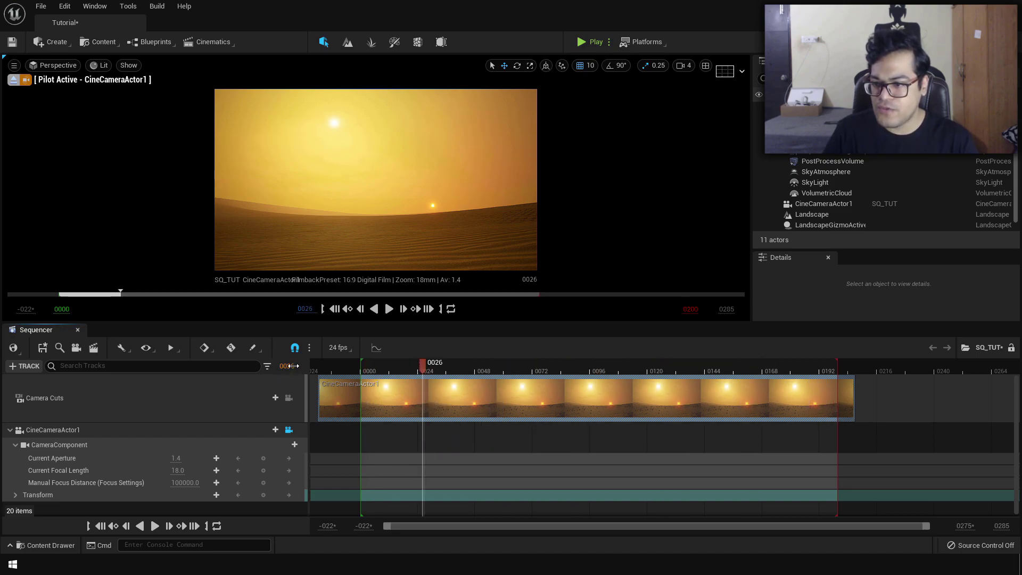
Key the camera's Transform at frame 0 looking down at the sand and at frame 200 tilted up to both suns.
key("Return")
right_click_drag(419, 213, 417, 196)
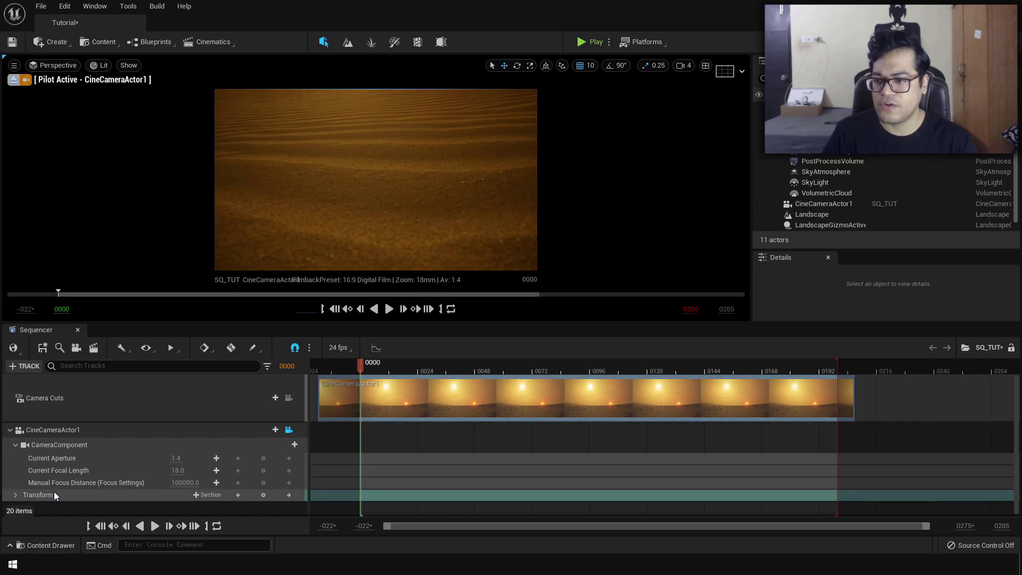
left_click(261, 494)
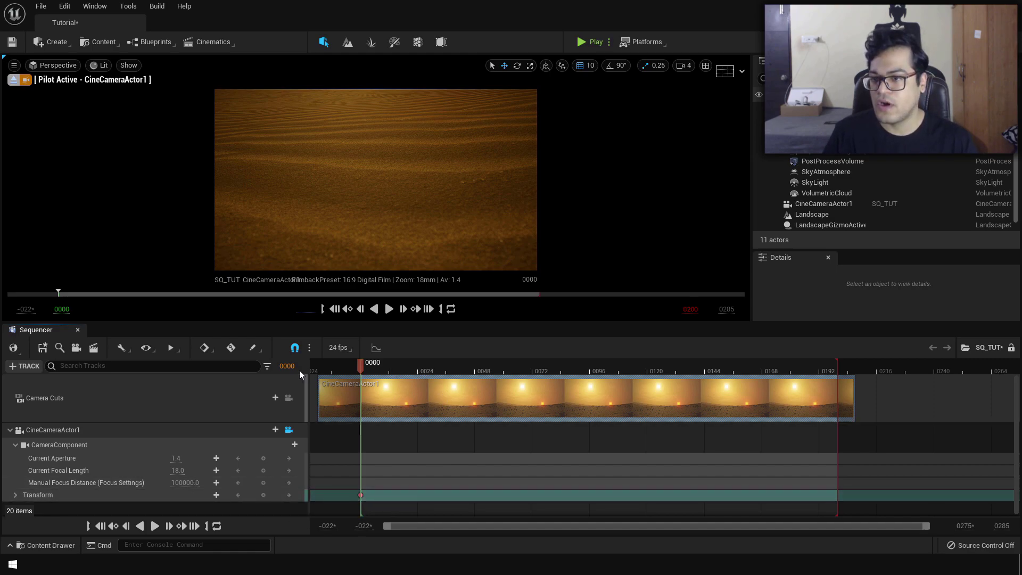
key("Return")
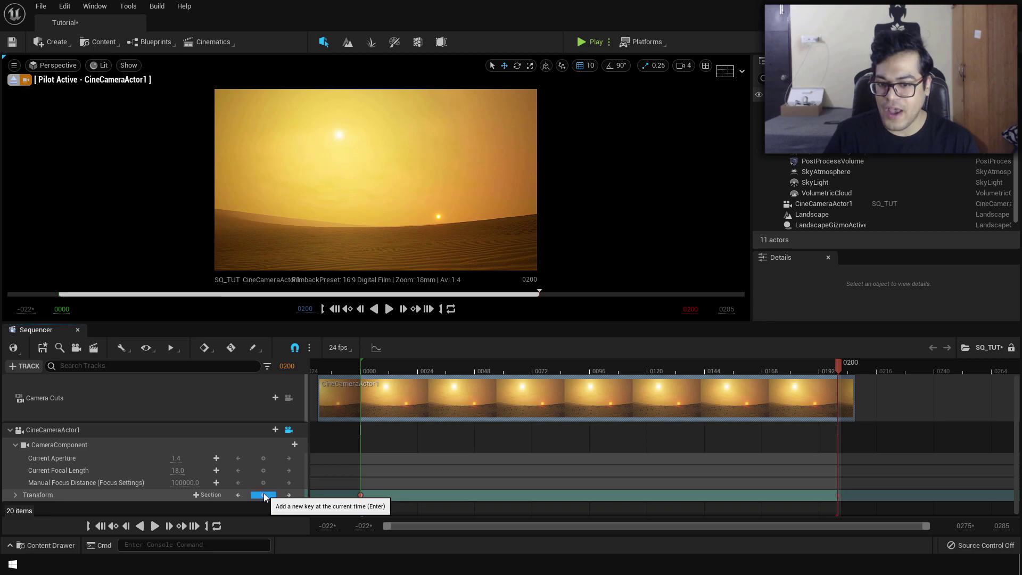
left_click_drag(835, 364, 438, 434)
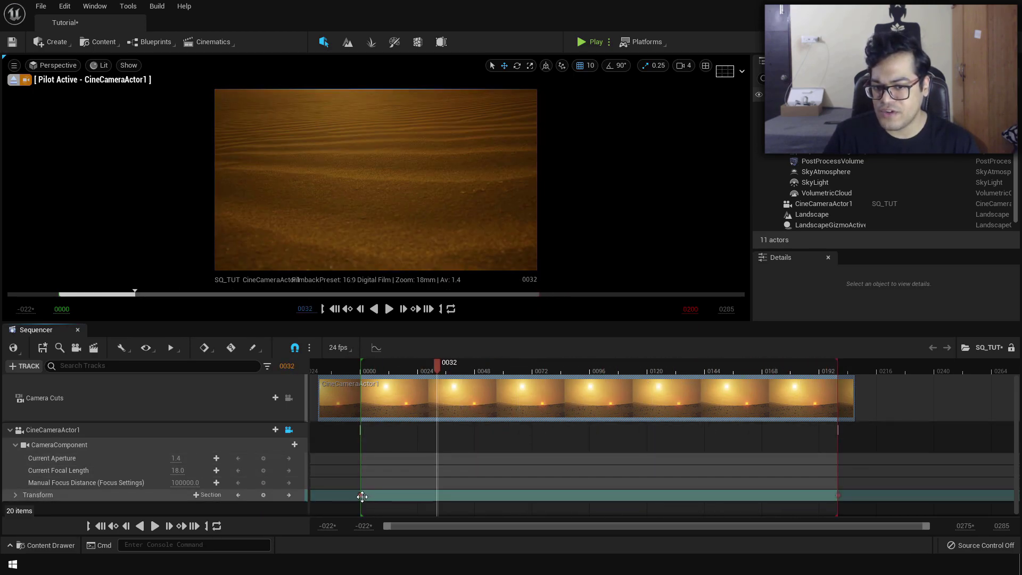
Set both of the camera's Transform keys to linear interpolation.
left_click(360, 495)
left_click(838, 496)
right_click(839, 496)
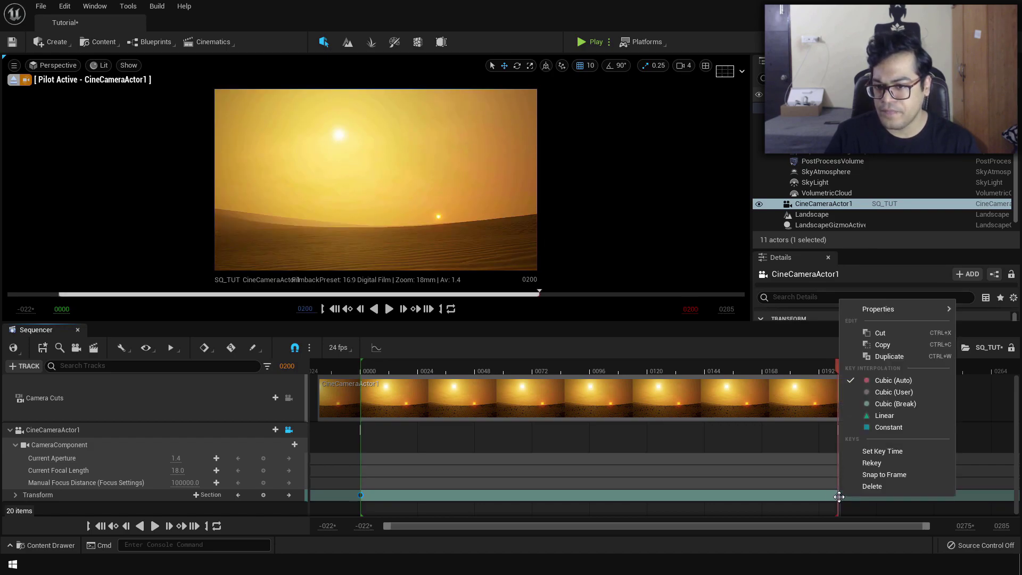
left_click(884, 415)
Preview the camera move by scrubbing and playing back the sequence from its start.
left_click_drag(837, 367, 448, 367)
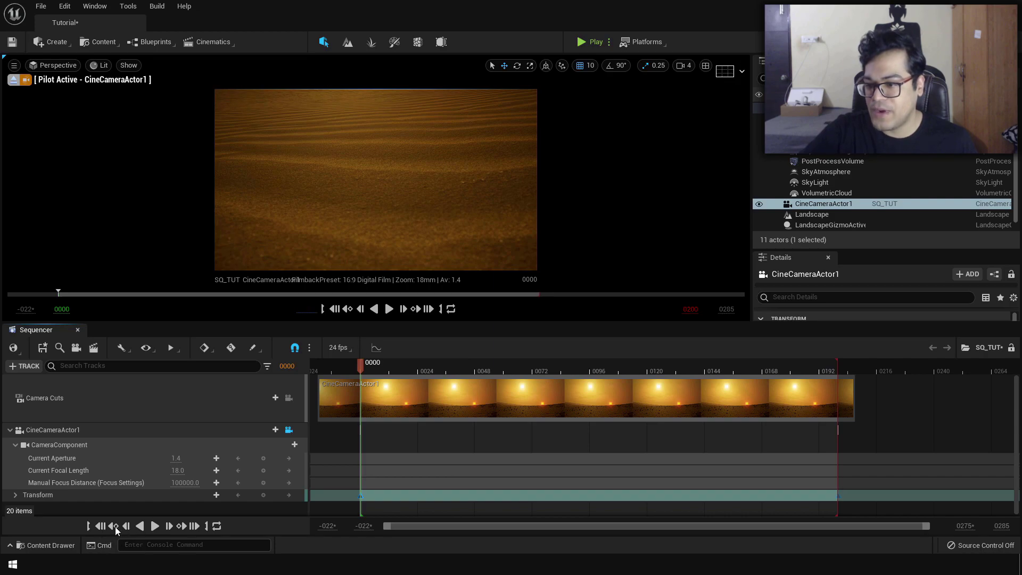
left_click(113, 526)
left_click(156, 526)
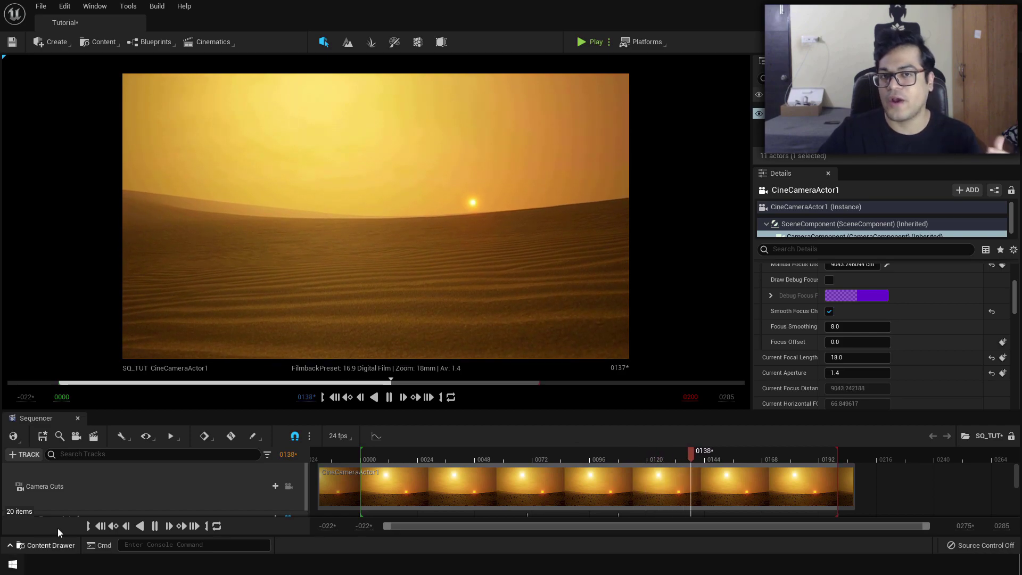
left_click(389, 397)
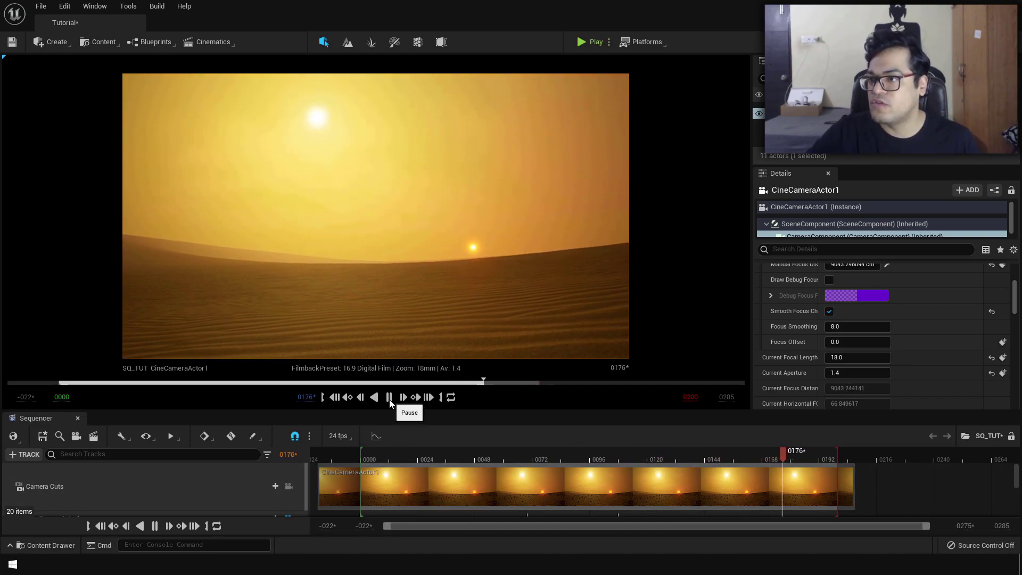
Search the plugins for "movie render" to check that Movie Render Queue and its Additional Render Passes are enabled.
left_click(95, 7)
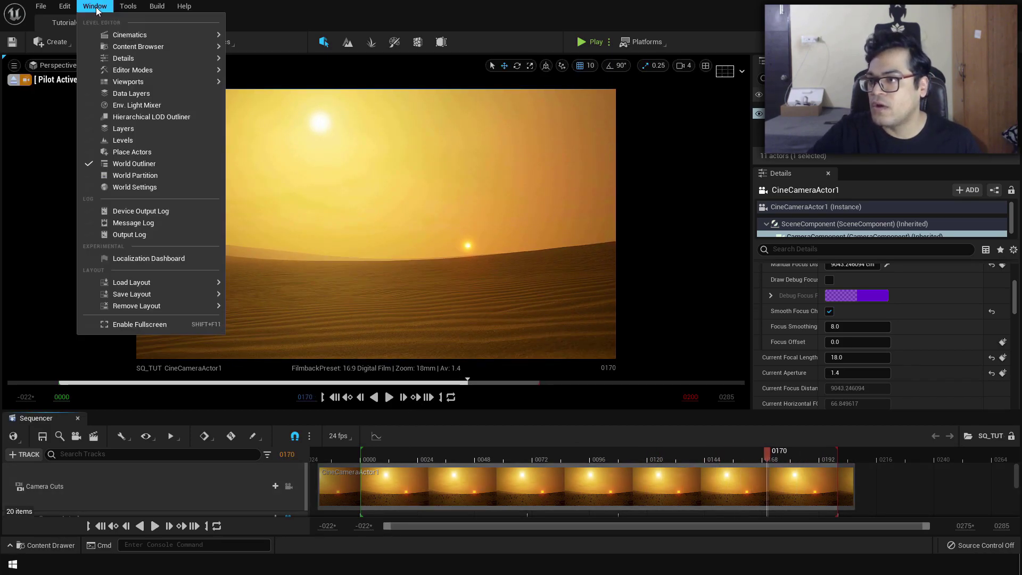
mouse_move(110, 37)
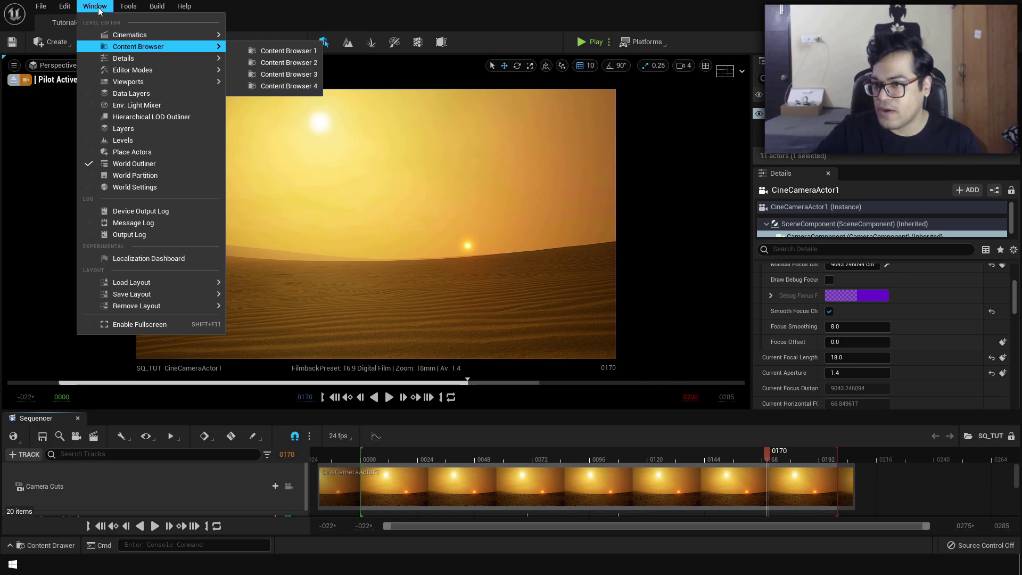
mouse_move(65, 6)
left_click(100, 175)
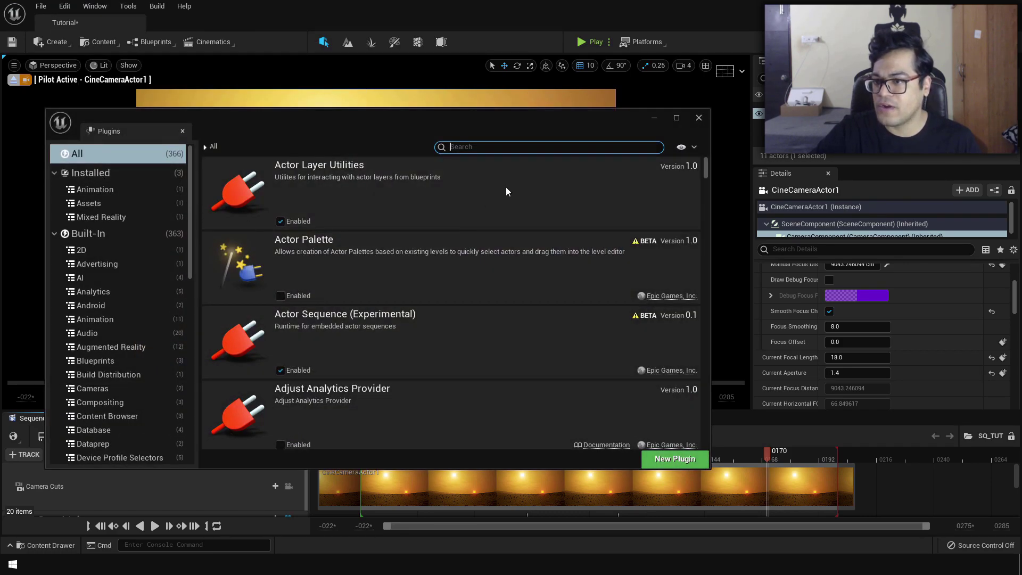
type("movie render")
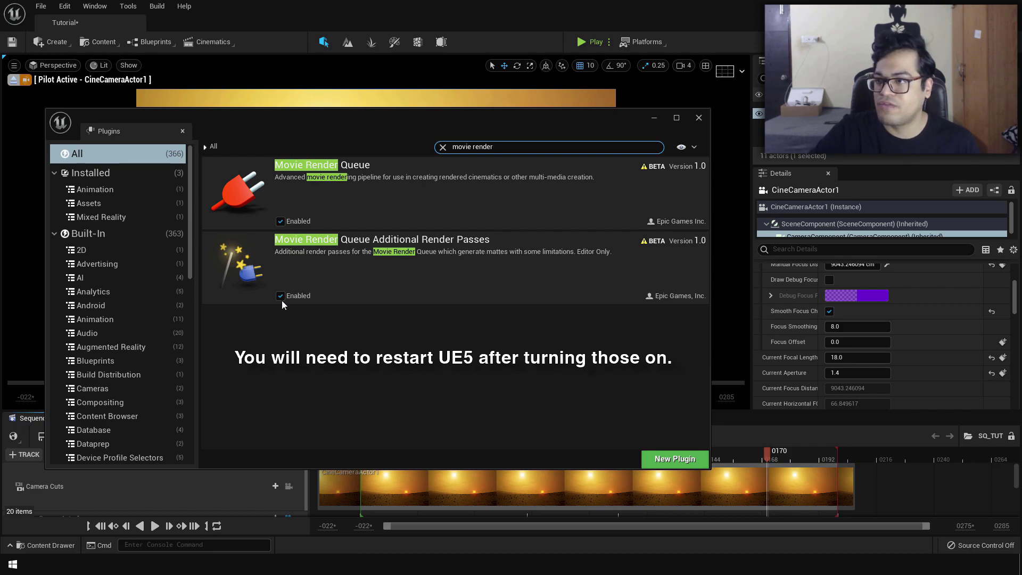
left_click(698, 117)
Open the Movie Render Queue and place its window over the viewport.
left_click(98, 6)
mouse_move(175, 35)
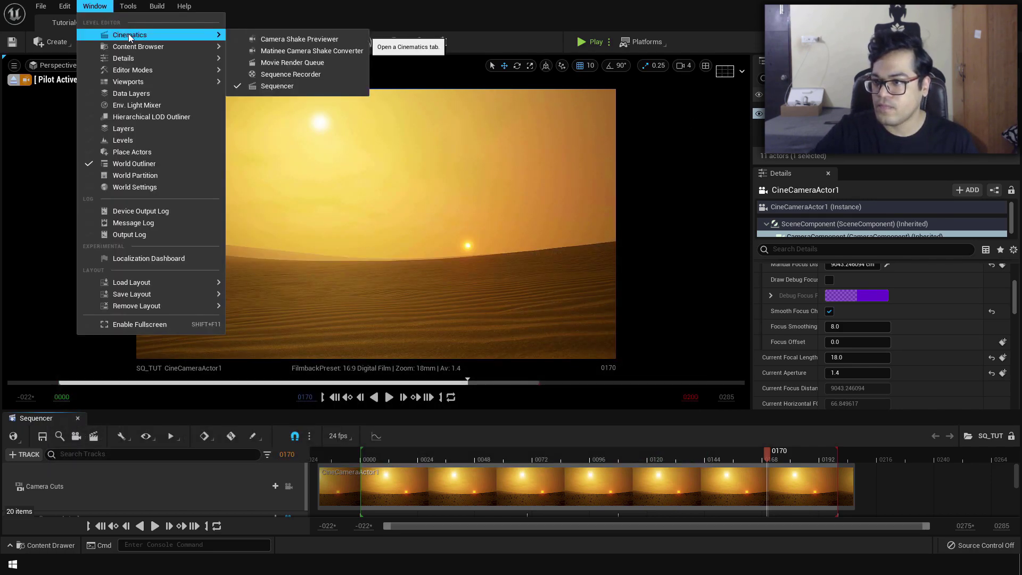
left_click(293, 62)
left_click_drag(295, 129, 314, 100)
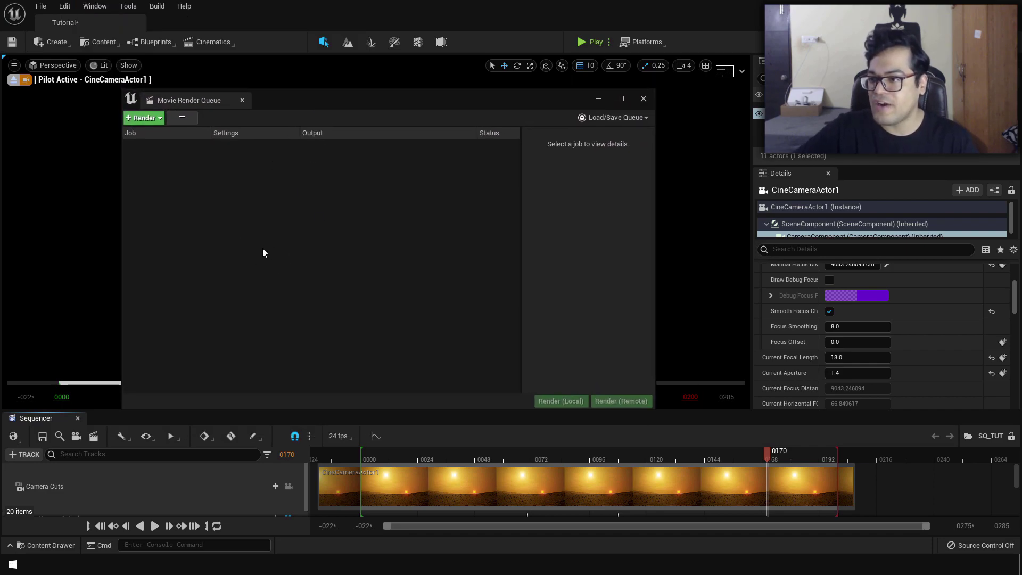
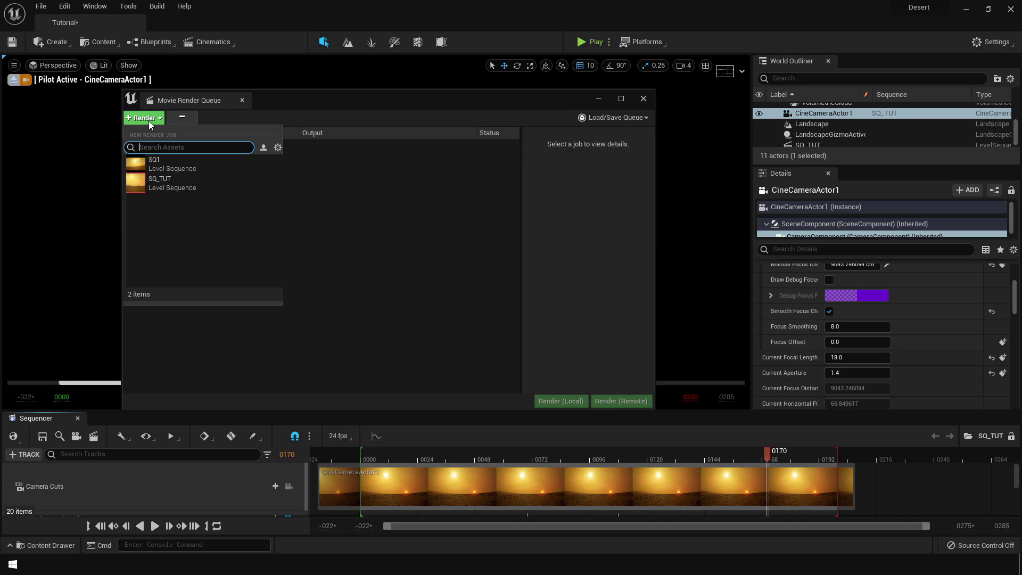
Add the SQ_TUT level sequence as a render job and open its configuration to view the Deferred Rendering and Output settings.
left_click(223, 190)
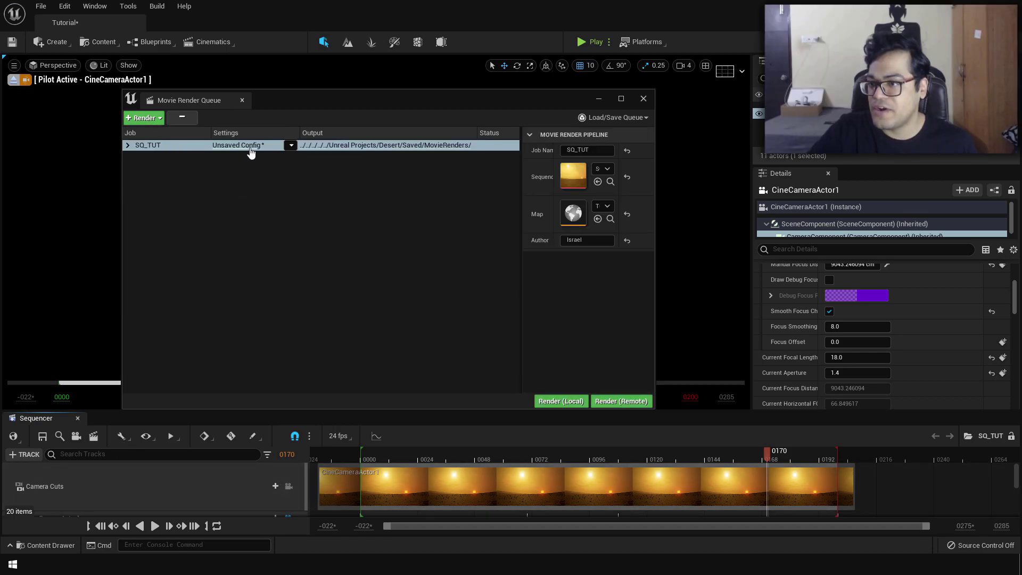
left_click(246, 146)
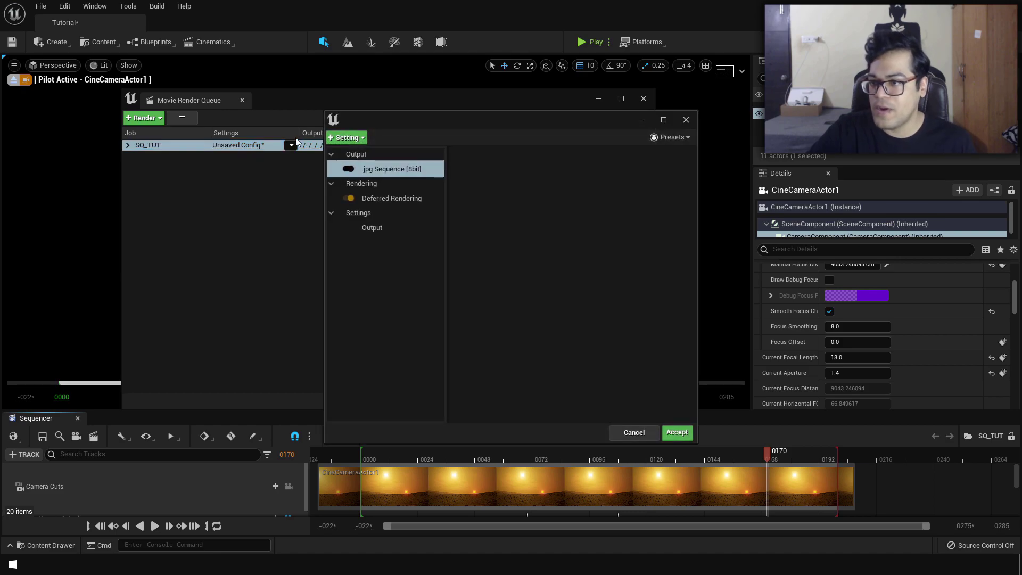
left_click(404, 197)
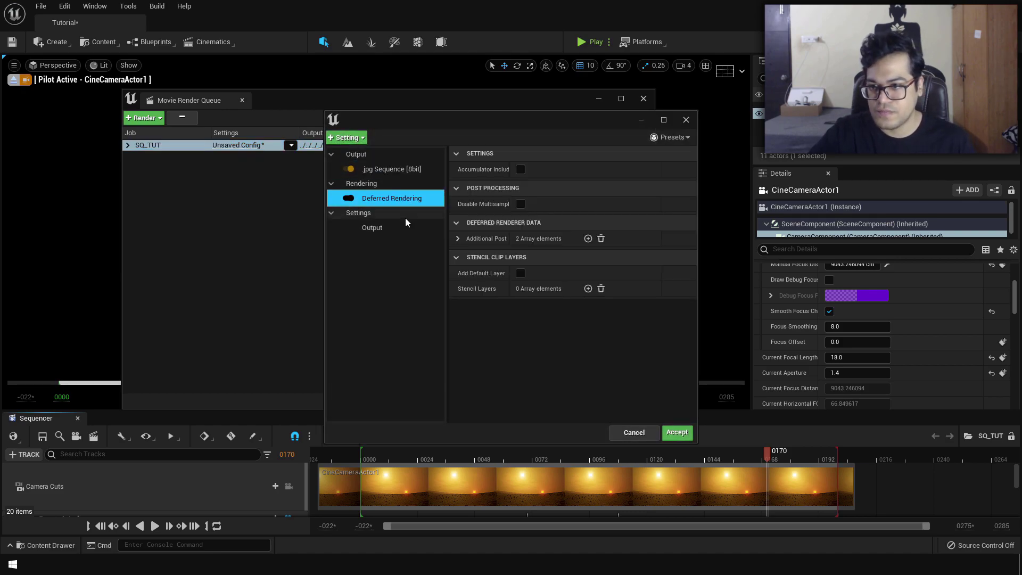
left_click(404, 226)
Replace the job's .jpg Sequence output with a .png Sequence [8bit] output.
left_click(403, 170)
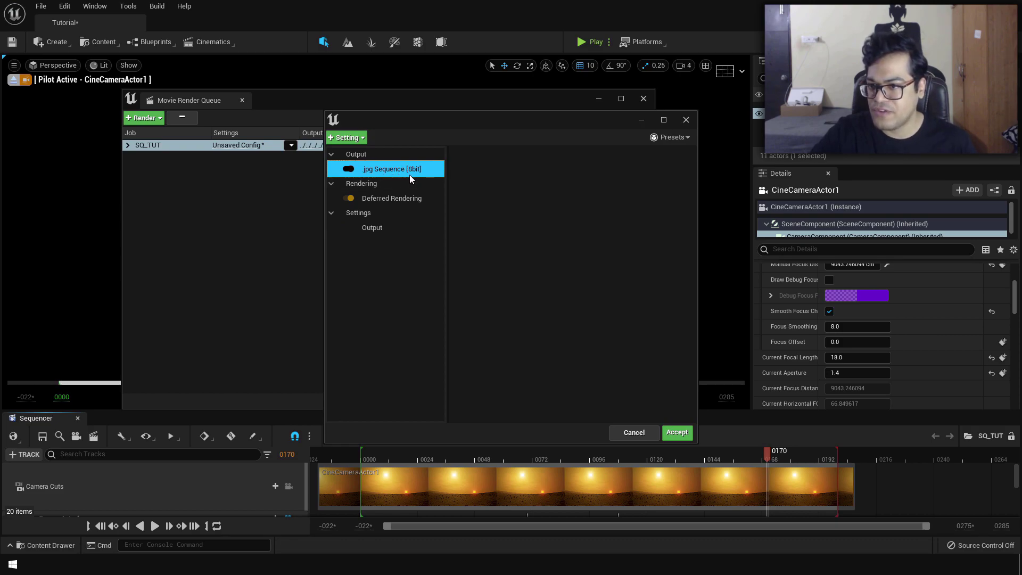
key("Delete")
left_click(352, 137)
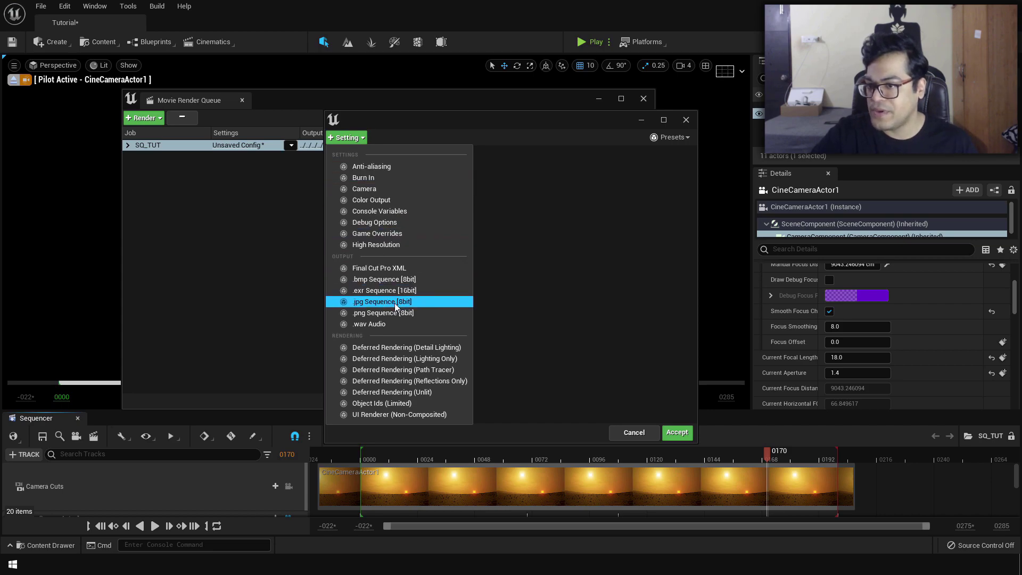
left_click(422, 314)
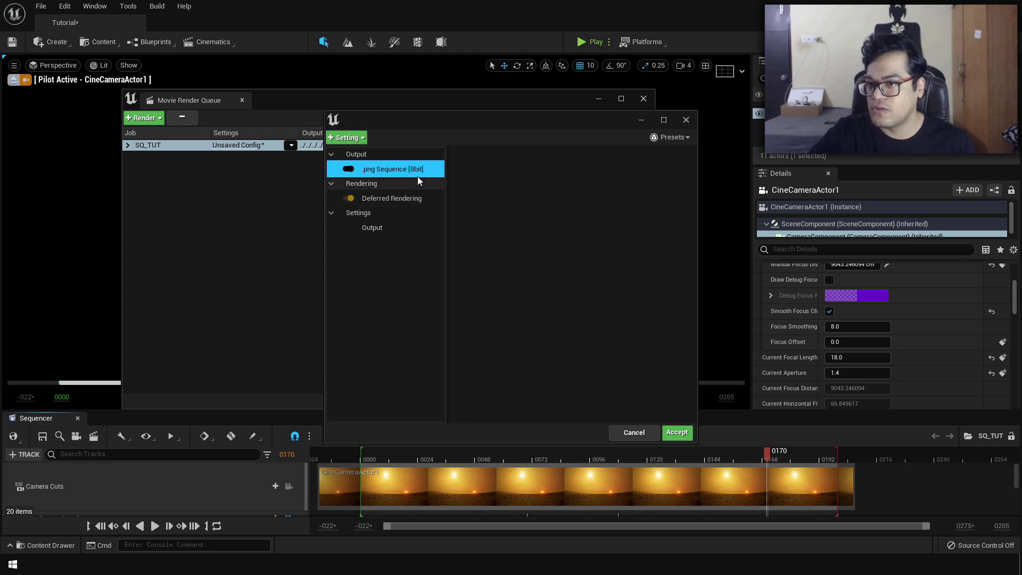
Review the Deferred Rendering and Output settings, including resolution, custom frame rate, frame range and versioning.
left_click(411, 197)
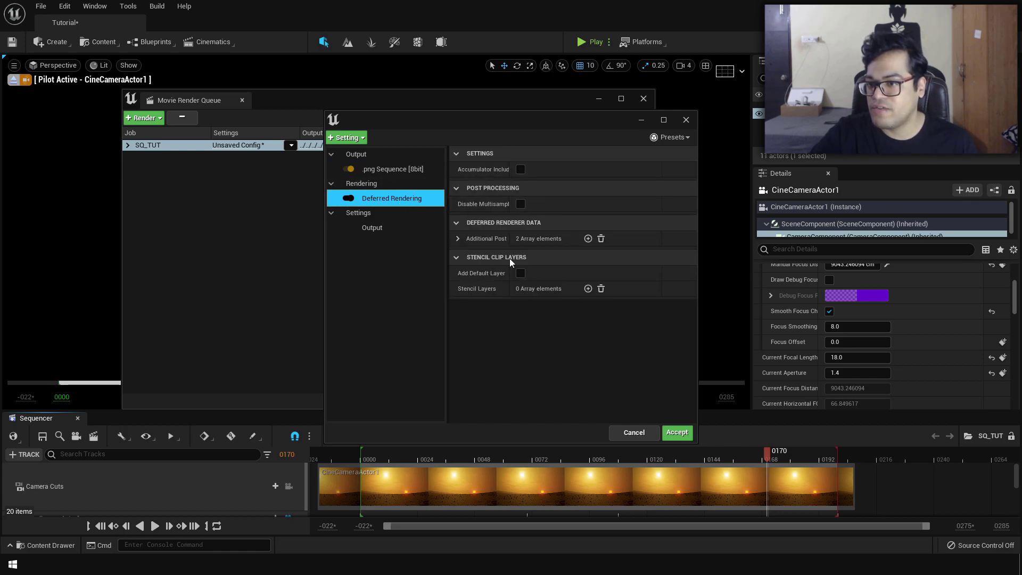
left_click(390, 229)
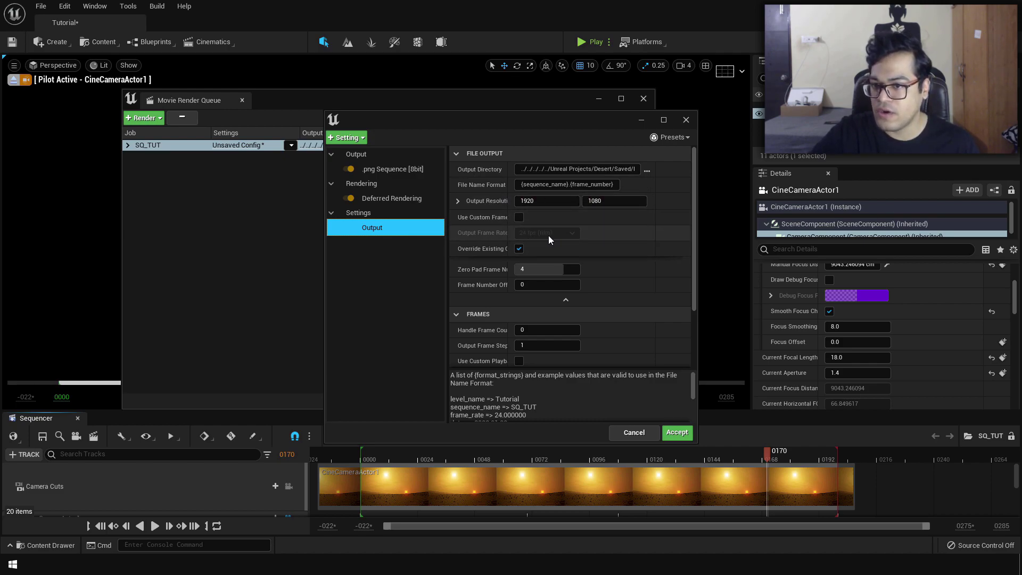
left_click_drag(505, 120, 629, 85)
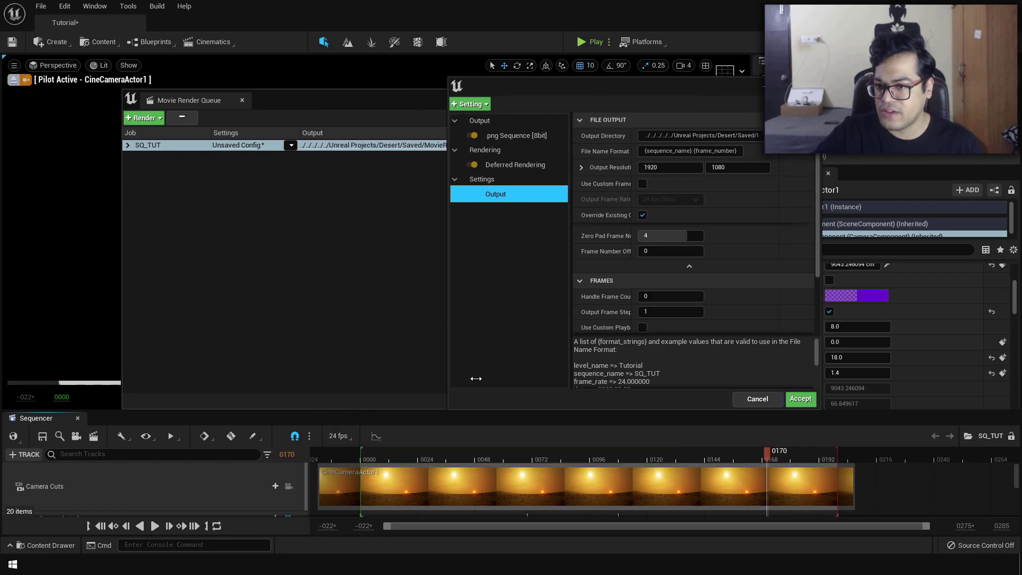
left_click(642, 184)
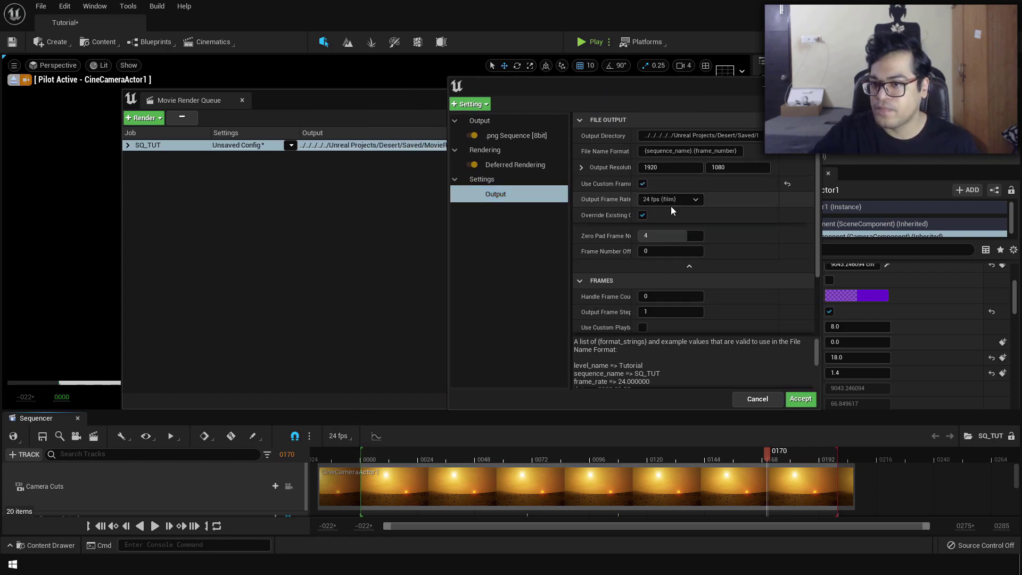
scroll(729, 245, "down", 3)
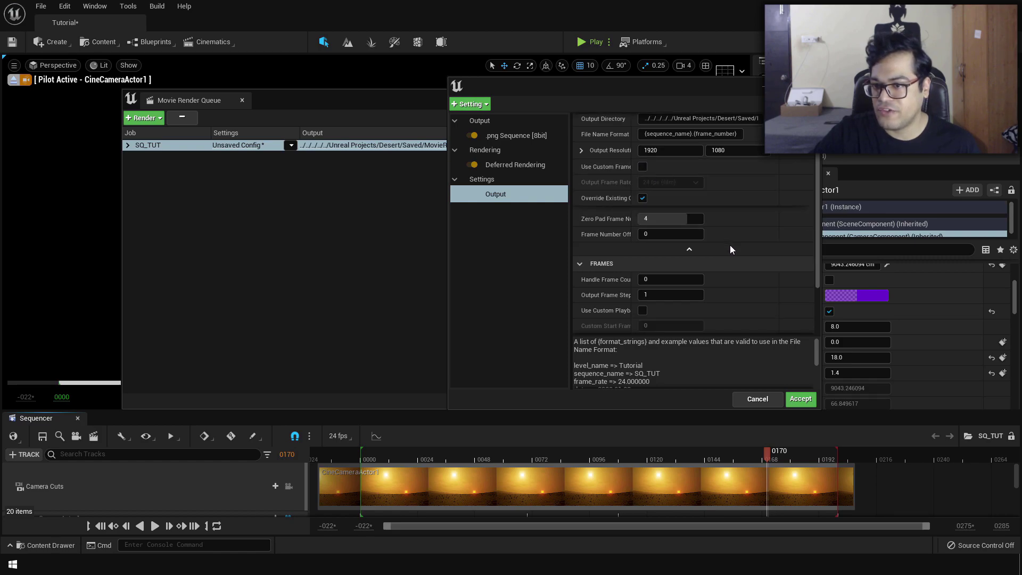
left_click_drag(518, 90, 354, 100)
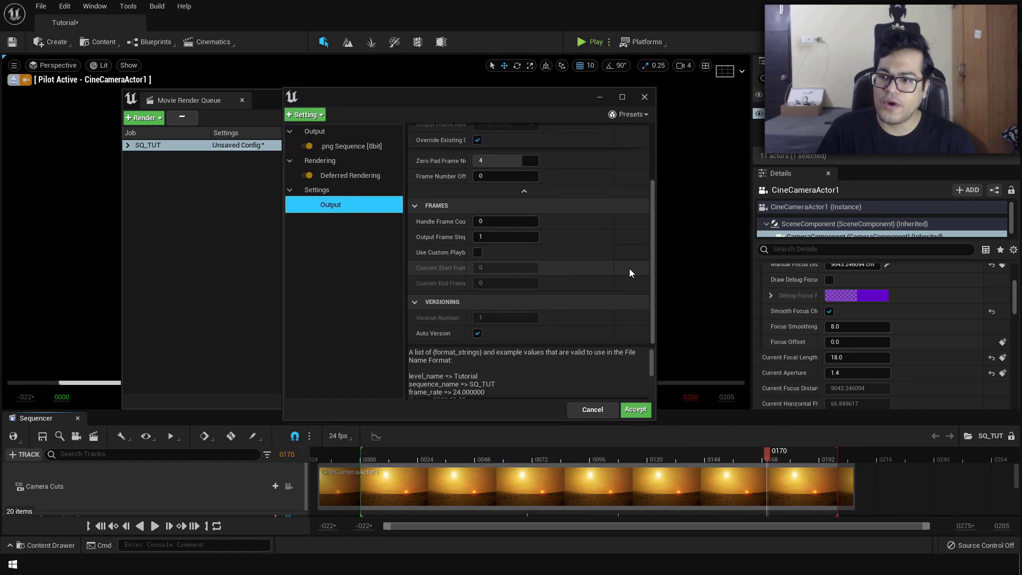
mouse_move(651, 266)
left_mouse_down()
mouse_move(651, 212)
mouse_move(653, 278)
left_mouse_up()
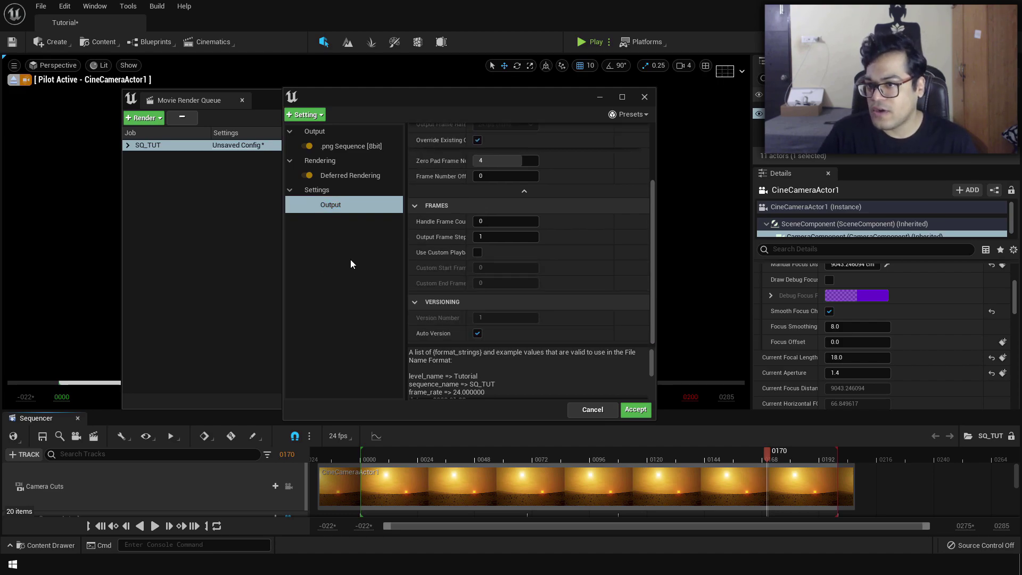
Add an Anti-aliasing setting to the job and set its Temporal Sample Count to 32.
left_click(305, 116)
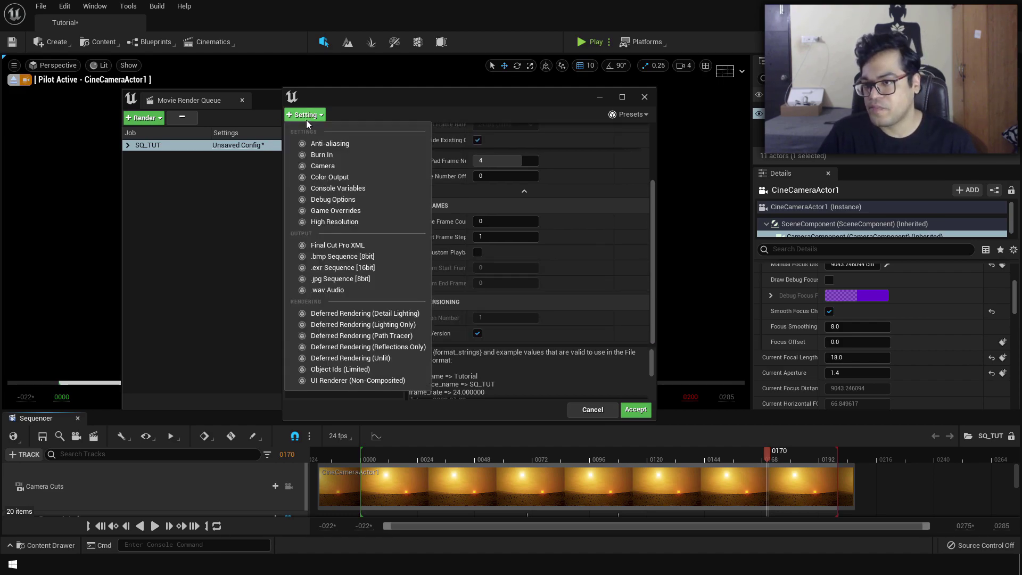
left_click(346, 143)
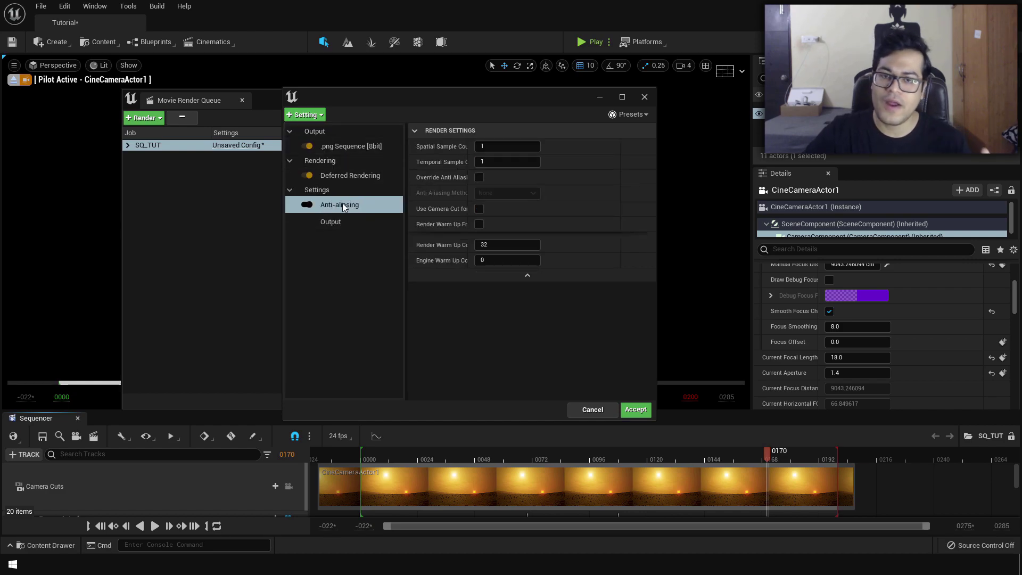
left_click(485, 162)
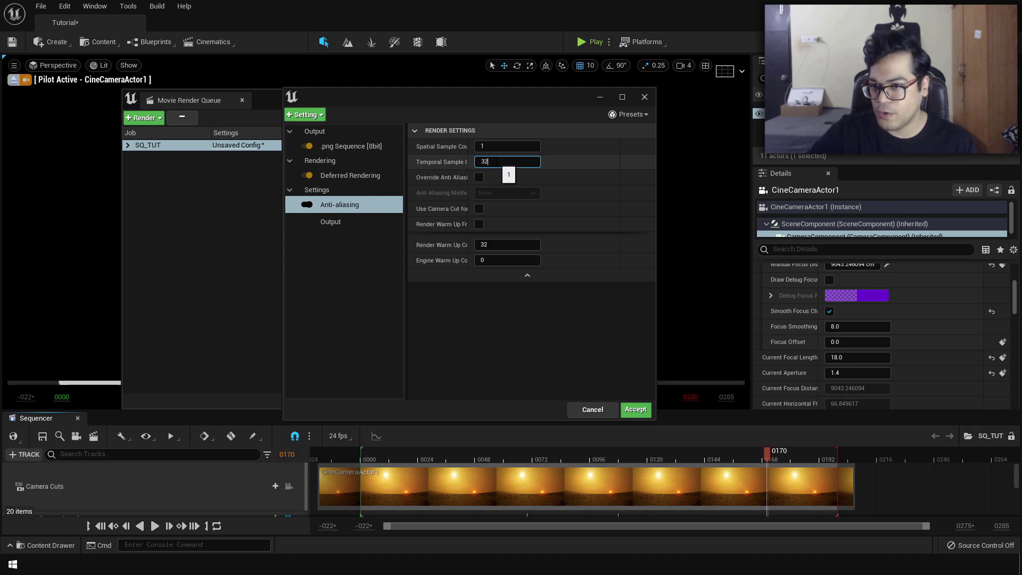
key("Return")
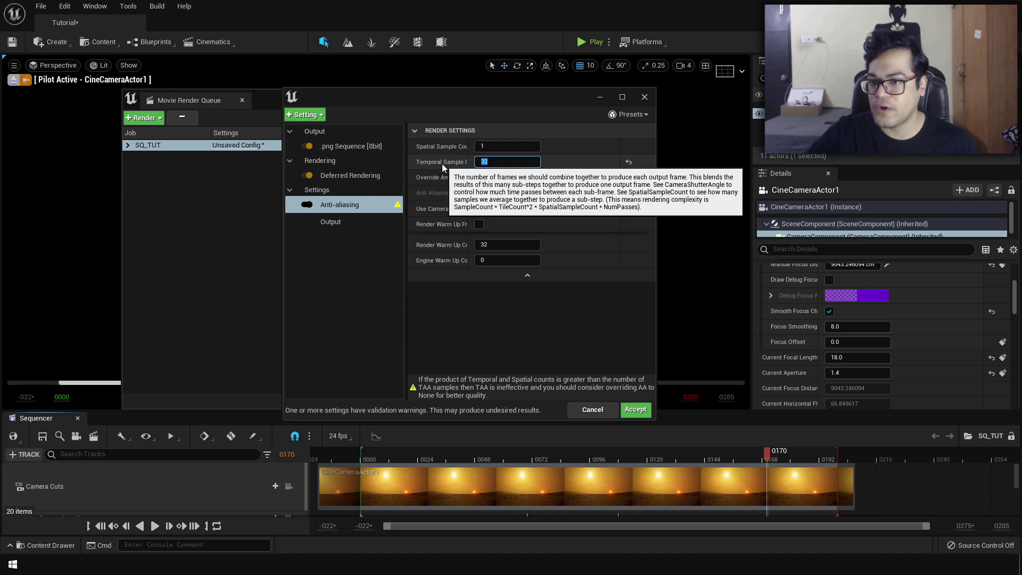
Override anti-aliasing with method None, enable rendering of warm-up frames, set the Engine Warm Up Count to 32, and accept the configuration.
left_click(479, 177)
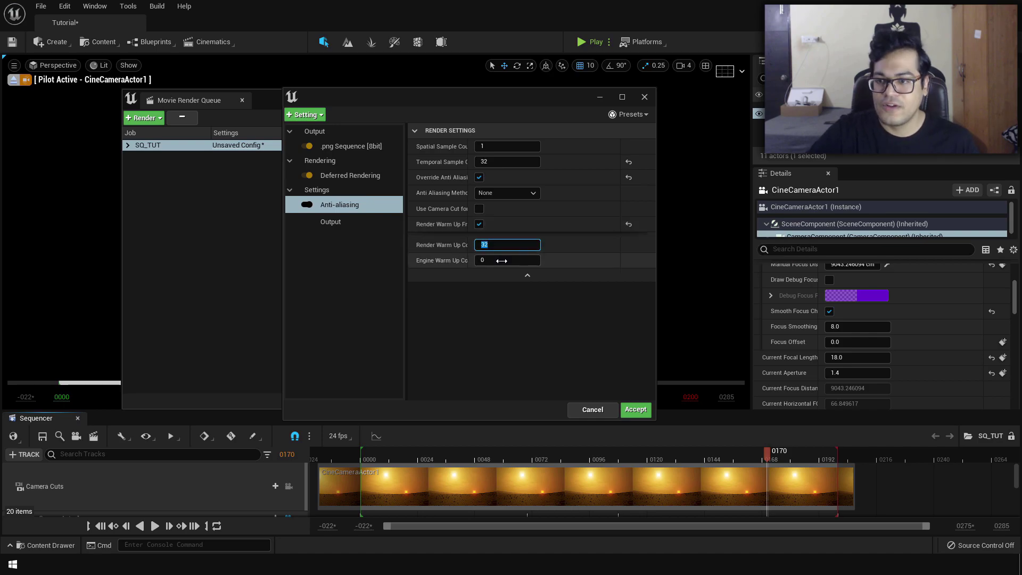
left_click(503, 260)
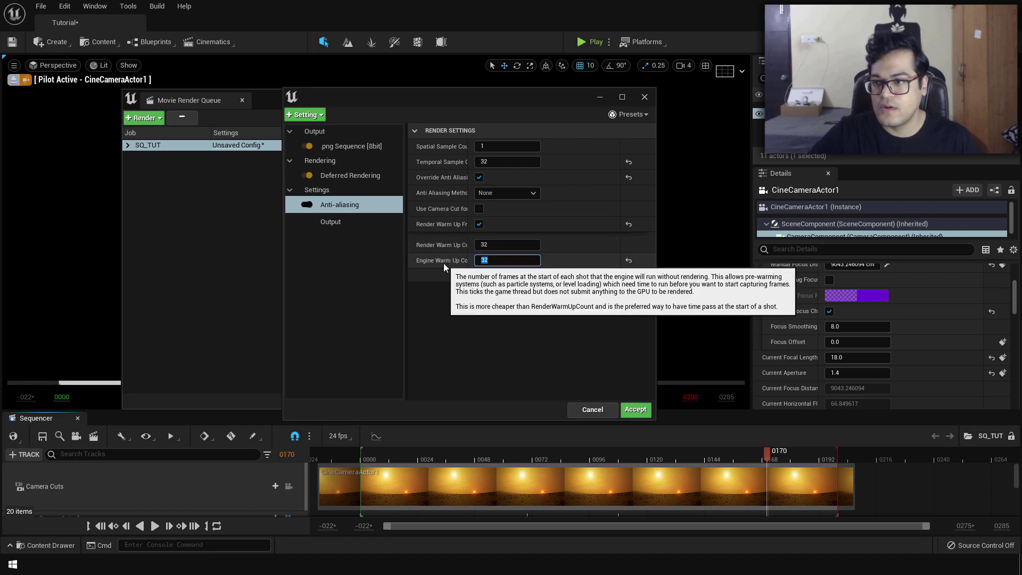
left_click(636, 410)
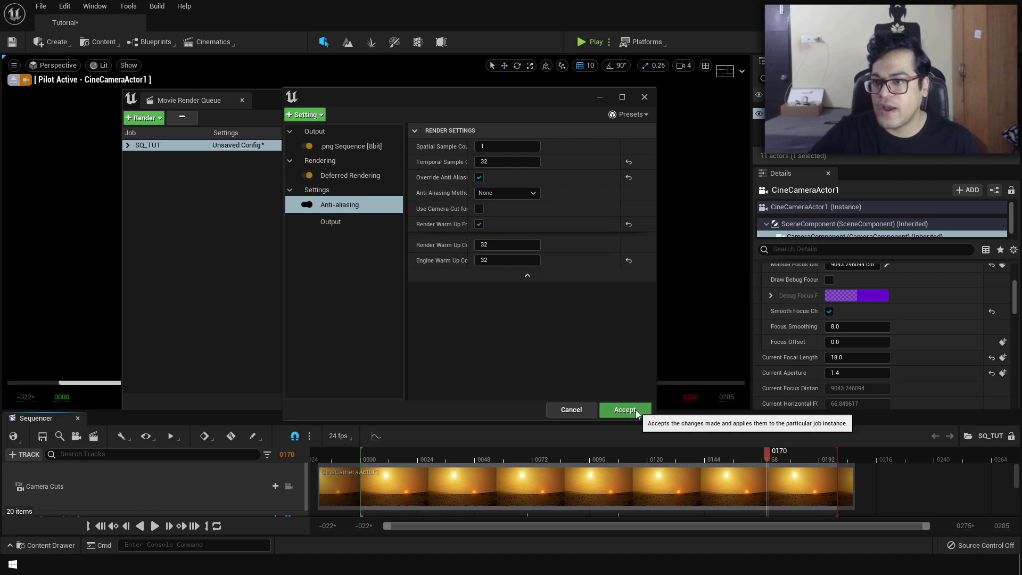
left_click(624, 410)
Reopen the SQ_TUT job's configuration and check its PNG output, Deferred Rendering, Anti-aliasing and Output settings.
left_click(237, 147)
left_click(407, 169)
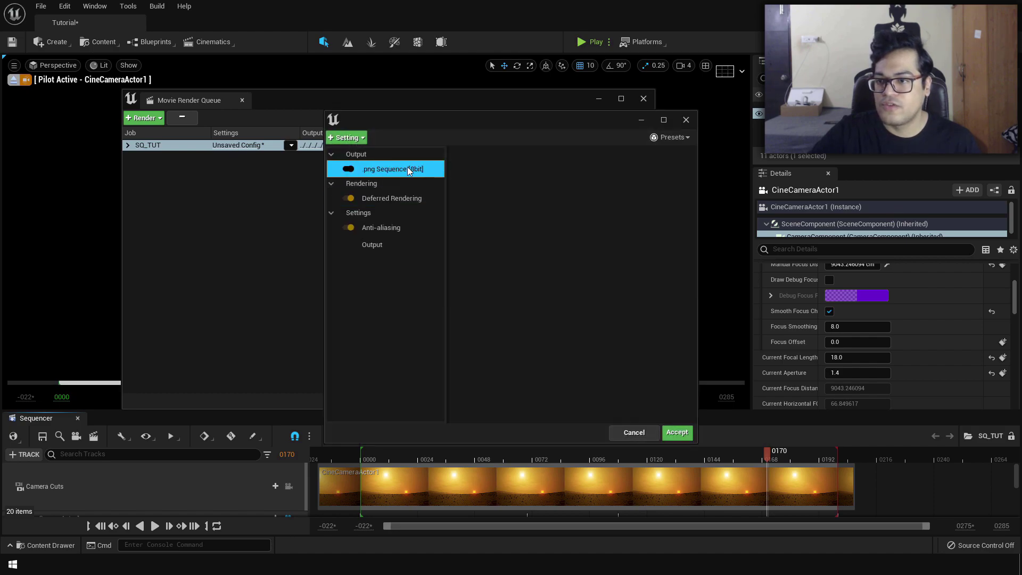
left_click(407, 198)
left_click(405, 227)
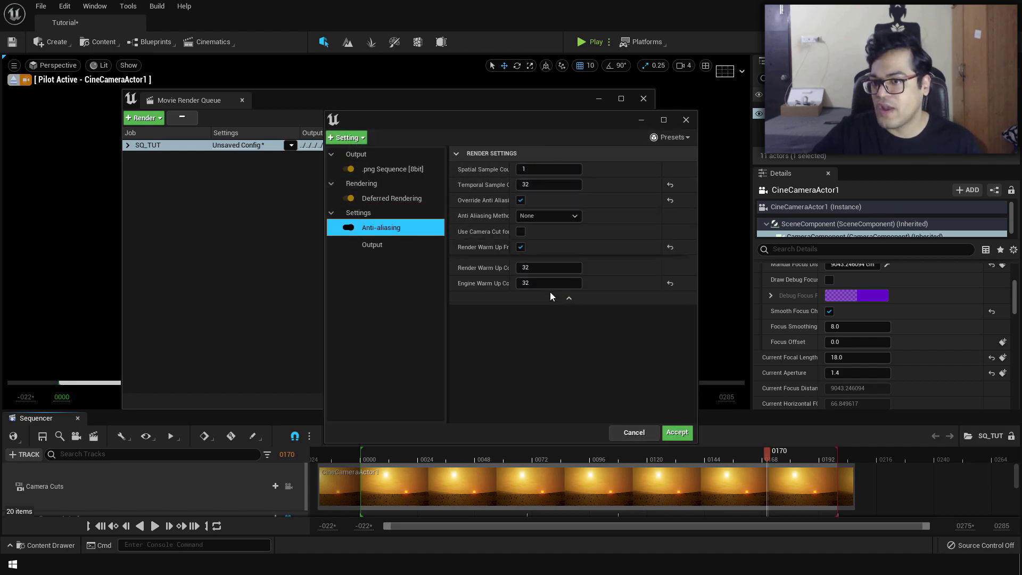
left_click(375, 246)
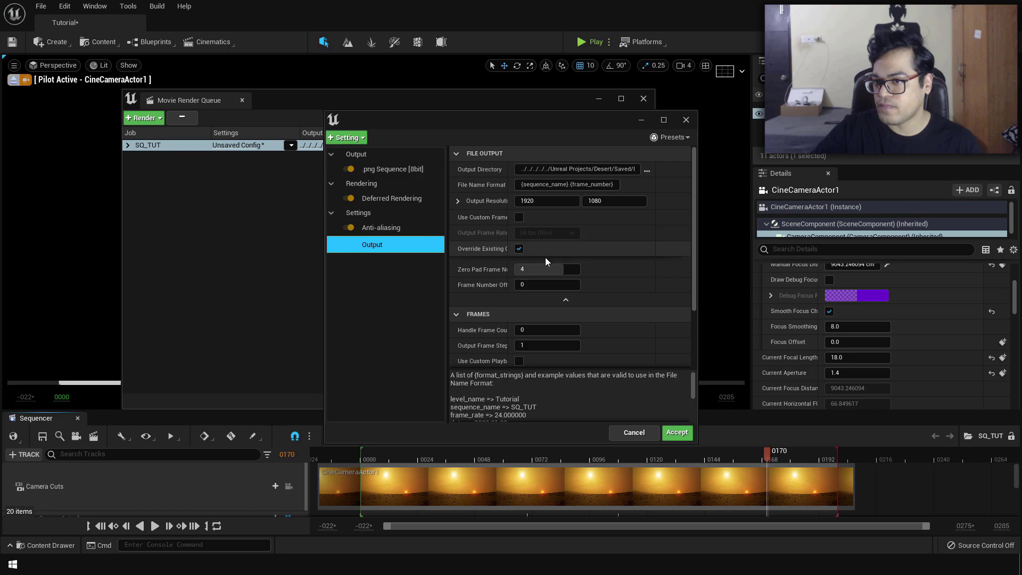
scroll(660, 254, "down", 3)
scroll(659, 254, "up", 3)
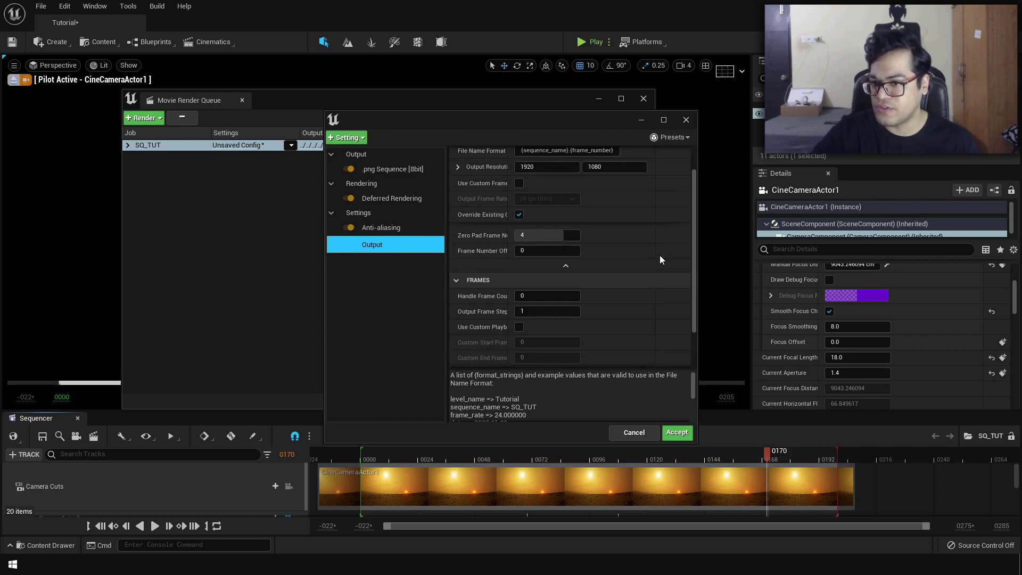
Accept the checked configuration and start rendering the SQ_TUT job locally.
left_click(677, 432)
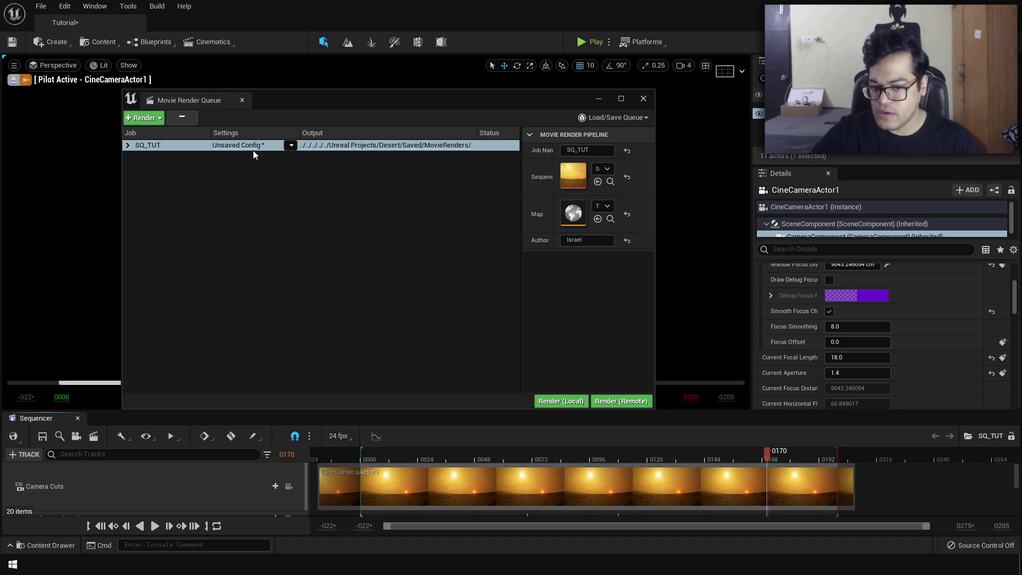
left_click(560, 400)
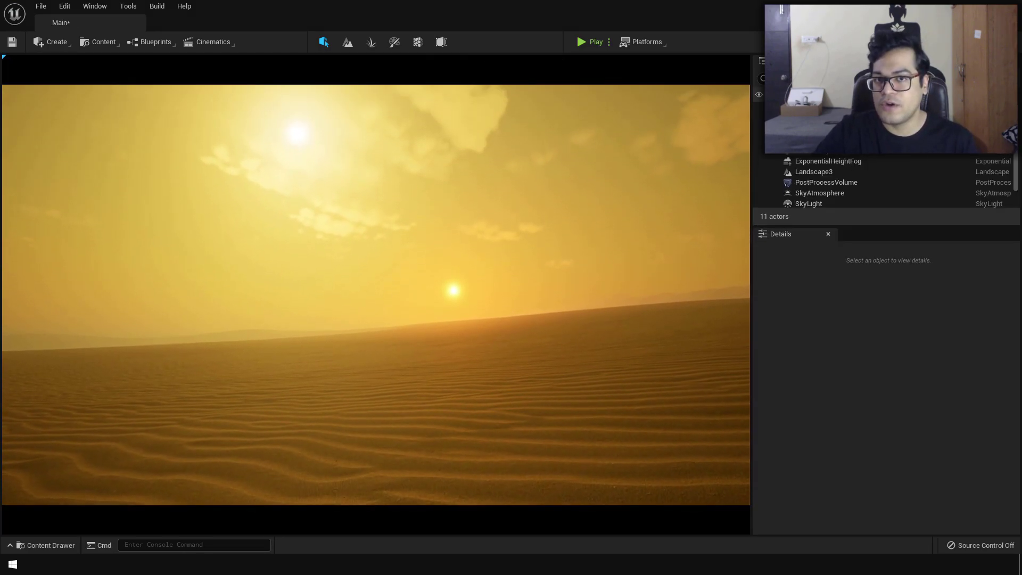